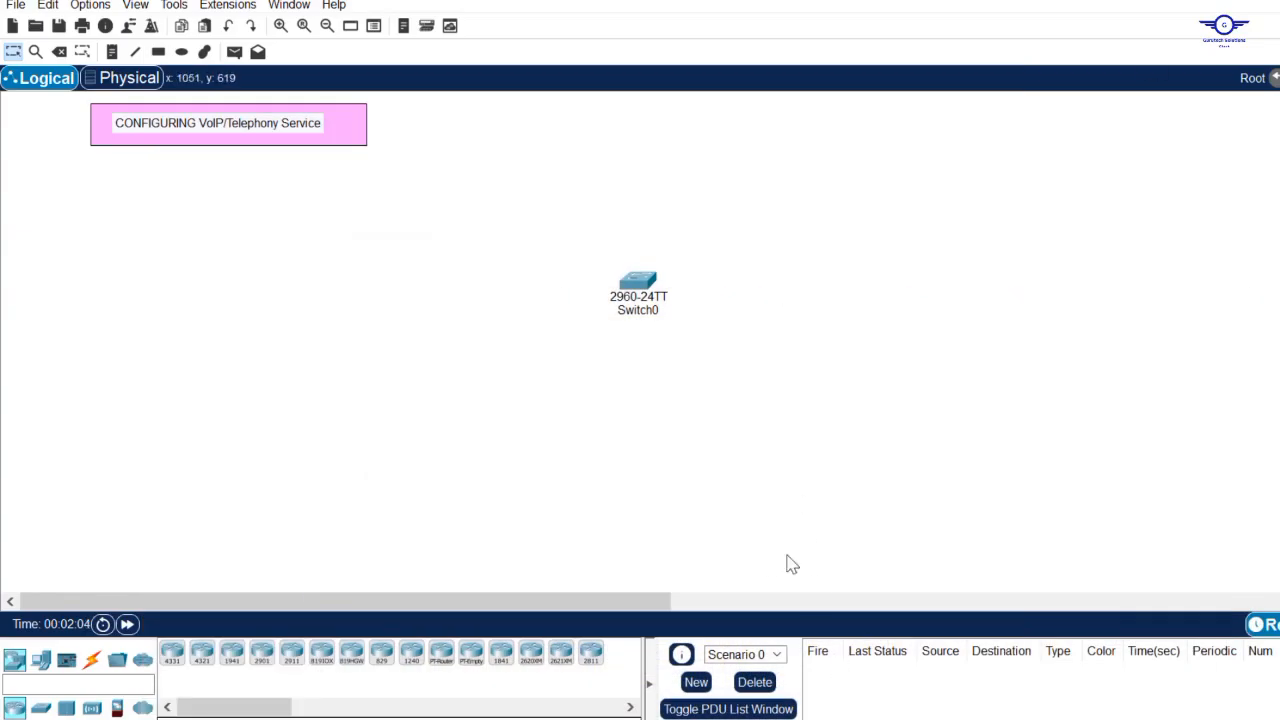
Step: Review the VoIP configuration steps in config-guide.txt in Notepad and the VoIP topics in the CCNA project topics spreadsheet
key("alt+Tab")
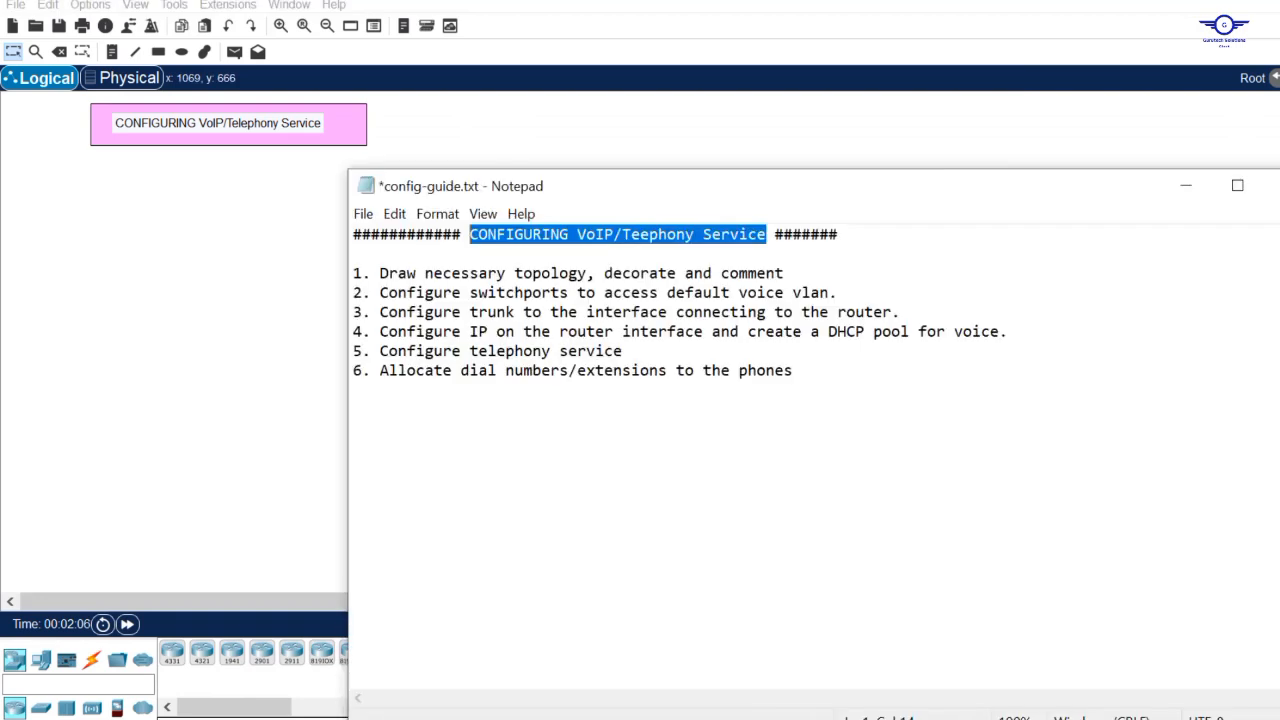
left_click_drag(851, 195, 963, 387)
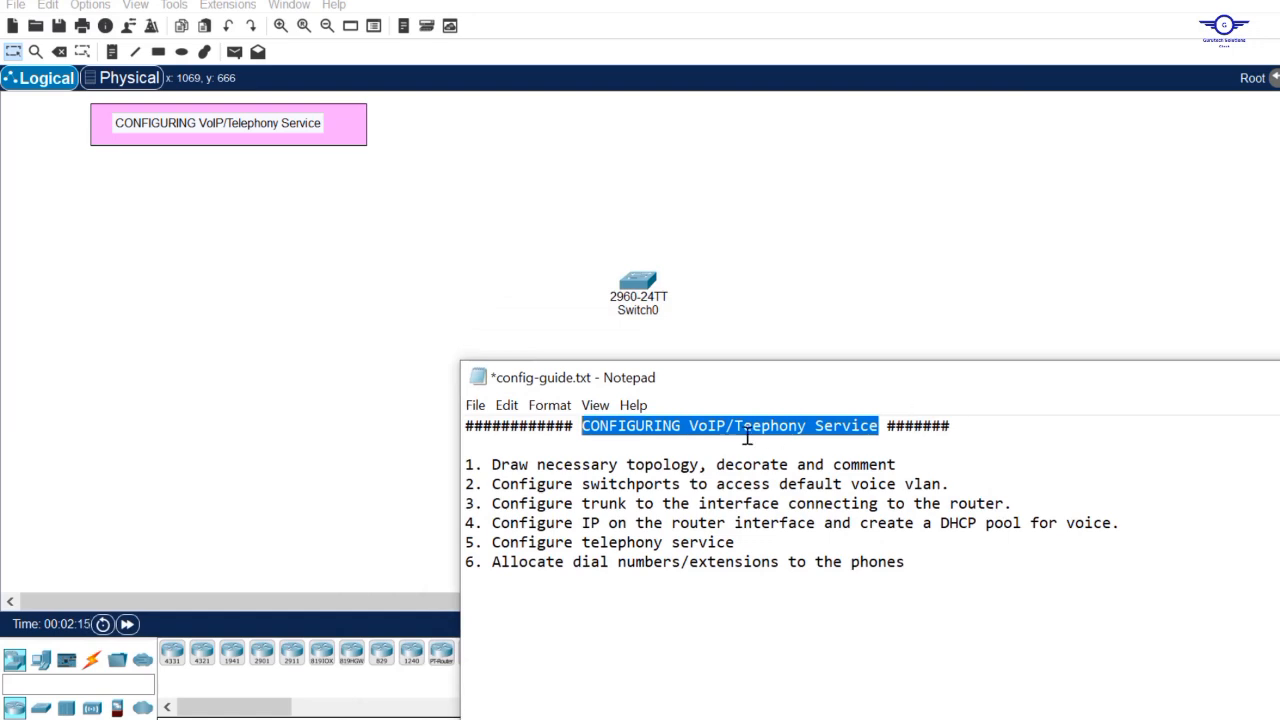
left_click(762, 341)
mouse_move(652, 298)
left_mouse_down()
mouse_move(637, 292)
mouse_move(640, 306)
left_mouse_up()
left_click(673, 323)
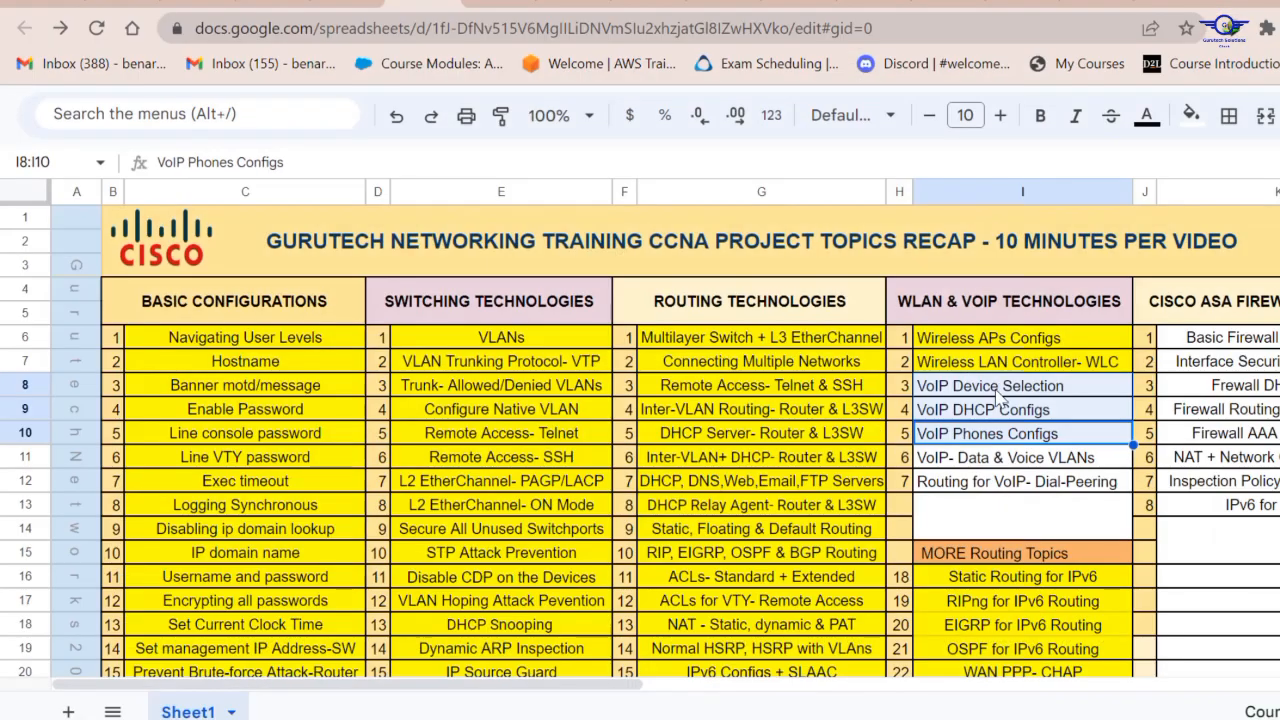
left_click(998, 392)
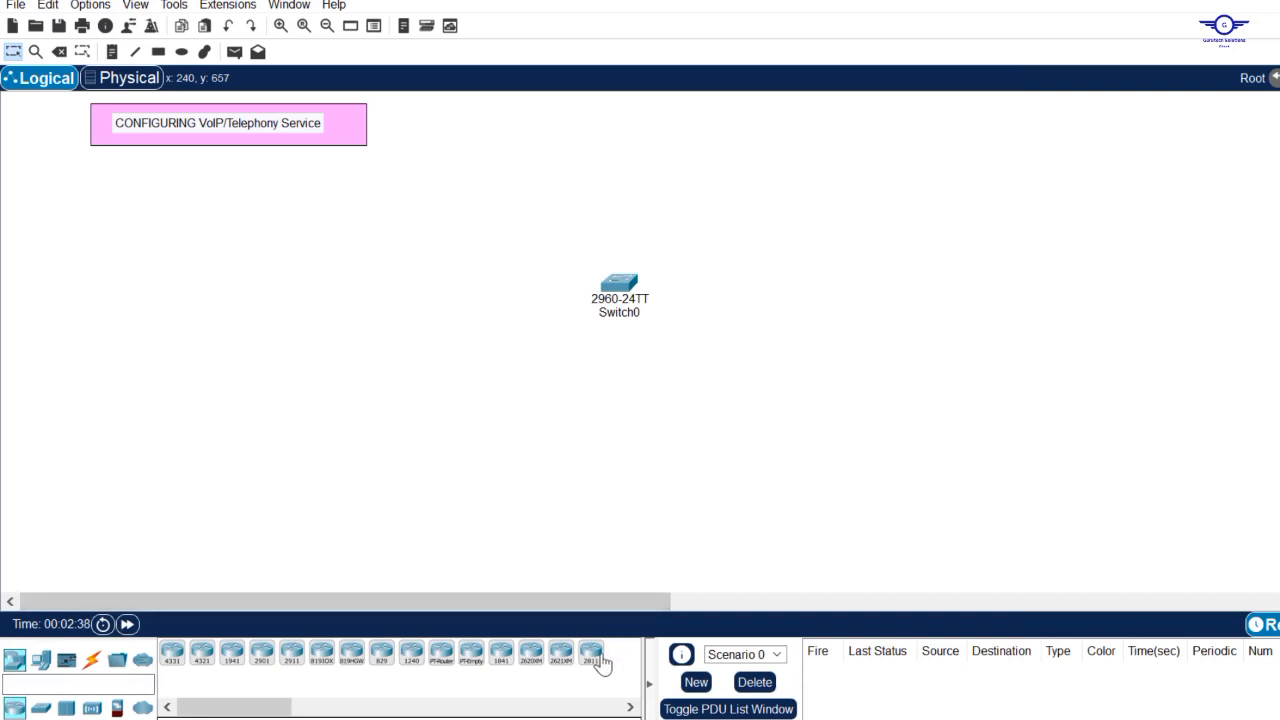
Step: Add a 2811 router to the workspace and arrange it above the 2960 switch
left_click_drag(593, 665, 648, 208)
left_click_drag(628, 282, 640, 356)
left_click_drag(648, 200, 638, 200)
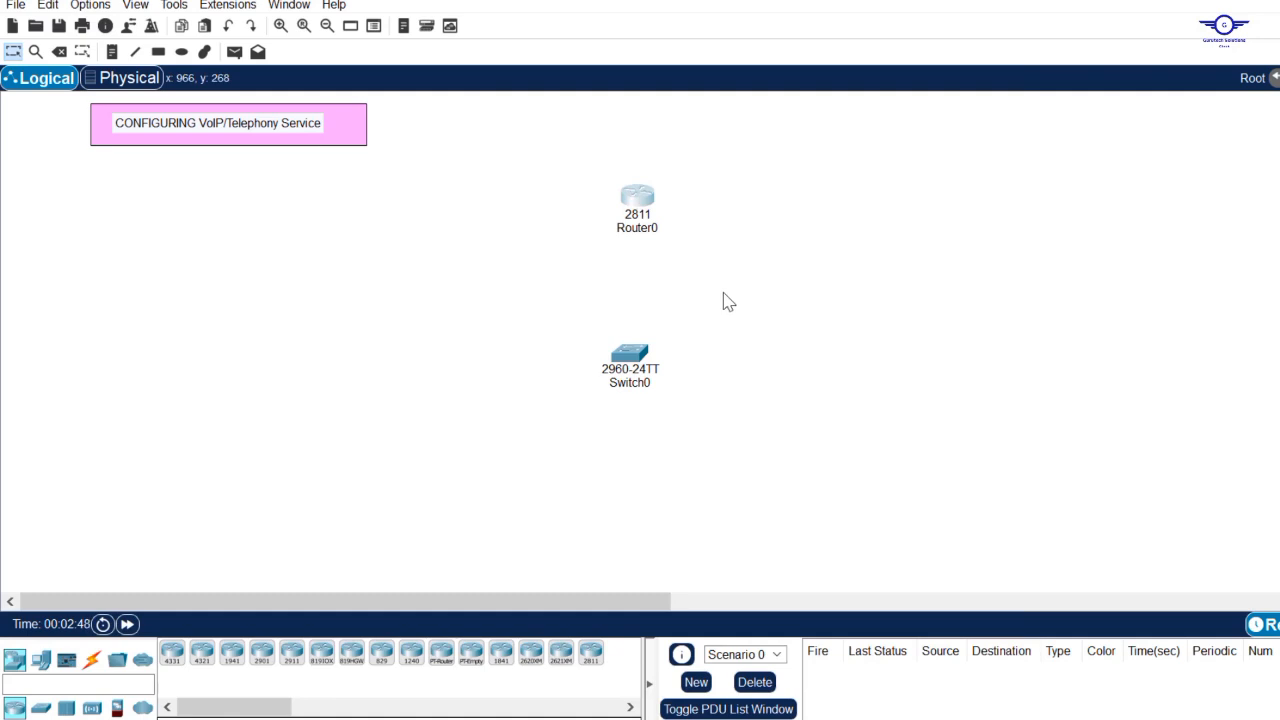
mouse_move(640, 356)
left_mouse_down()
mouse_move(637, 338)
mouse_move(626, 352)
mouse_move(631, 340)
left_mouse_up()
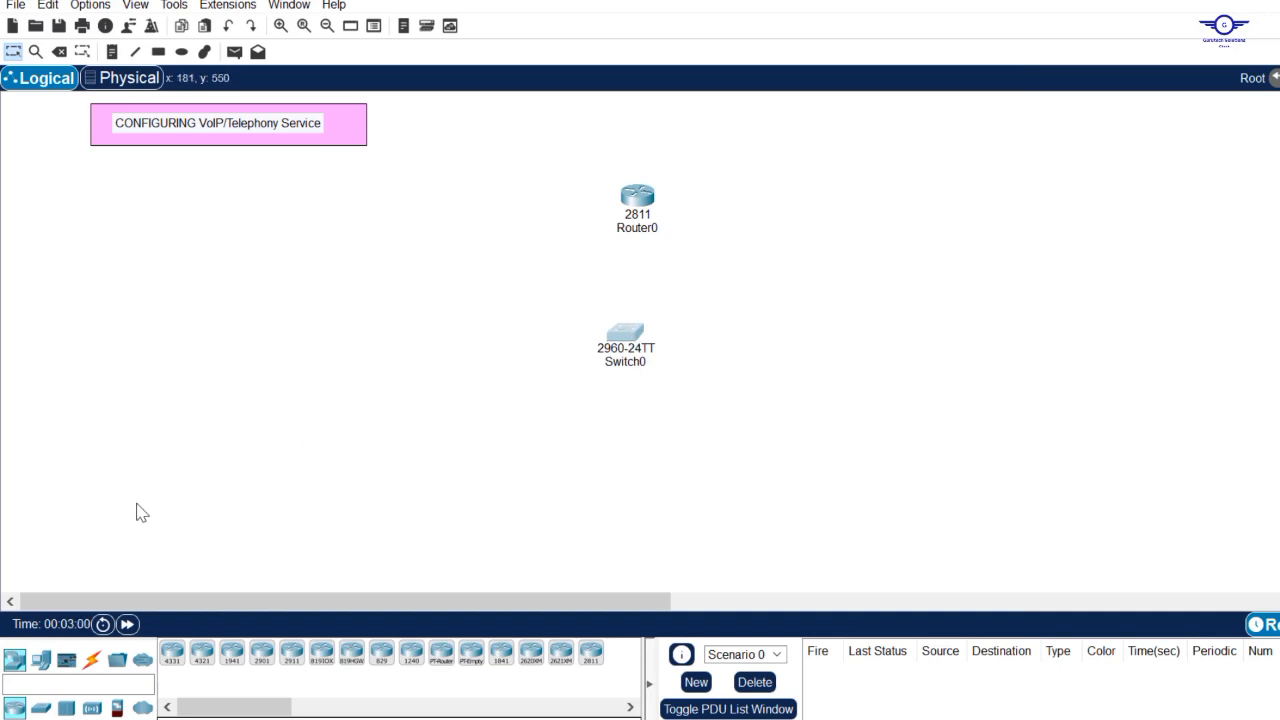
Step: Place six 7960 IP phones in an arc below and around the switch
left_click(41, 662)
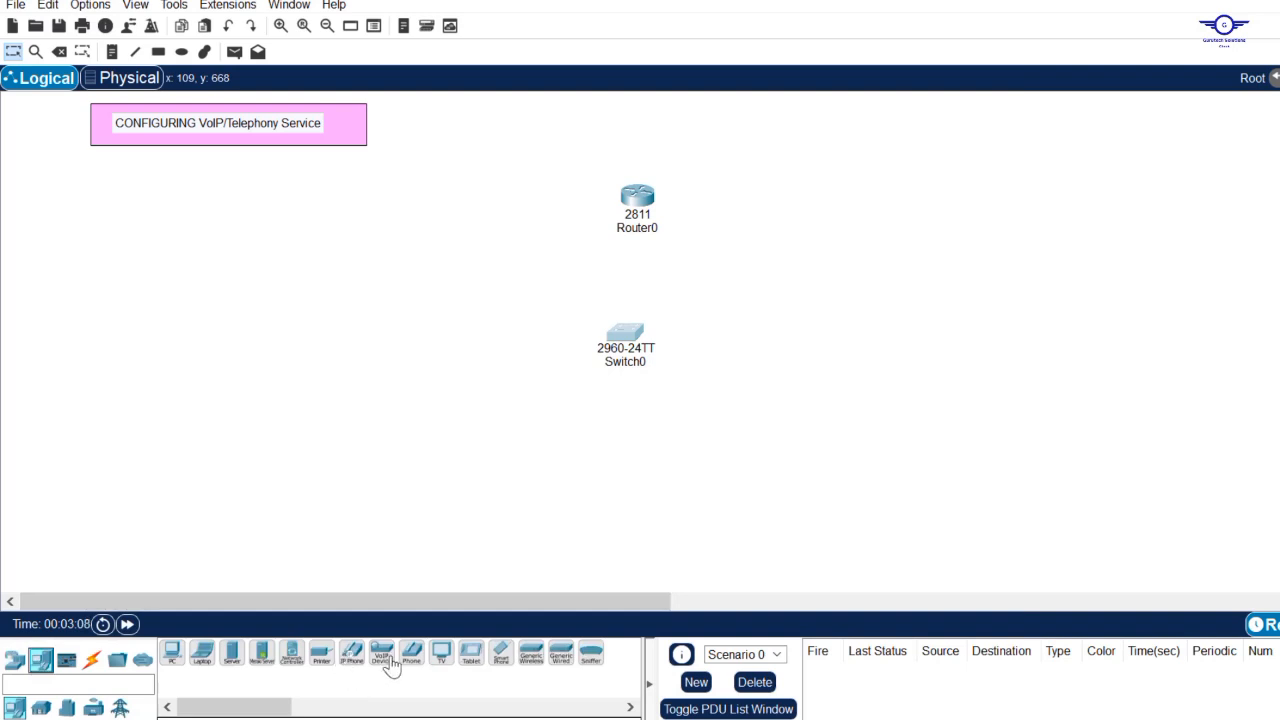
left_click_drag(349, 668, 413, 480)
left_click_drag(352, 657, 578, 512)
left_click_drag(352, 657, 724, 520)
left_click_drag(578, 509, 538, 511)
left_click_drag(722, 514, 678, 512)
left_click_drag(352, 657, 780, 488)
left_click_drag(352, 657, 835, 418)
left_click_drag(378, 357, 390, 392)
Step: Move the switch and the router up so they line up vertically above the phones
left_click_drag(619, 325, 617, 304)
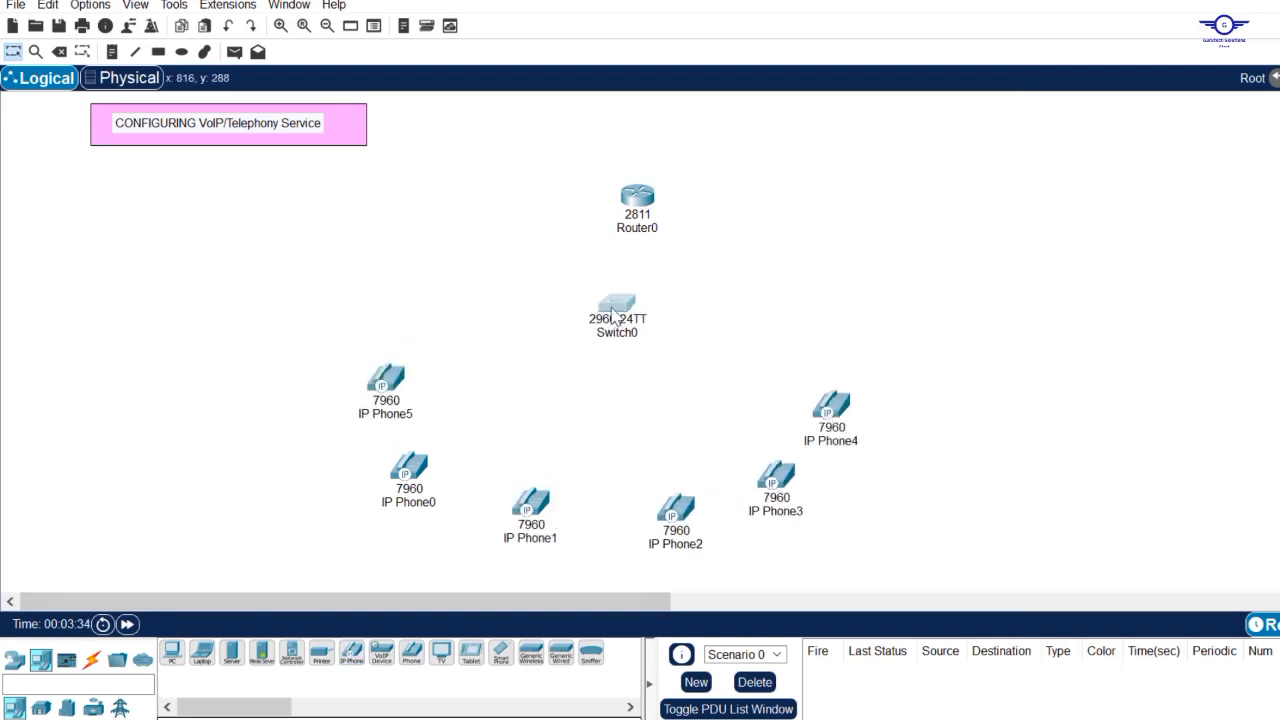
left_click_drag(638, 196, 618, 161)
left_click(767, 264)
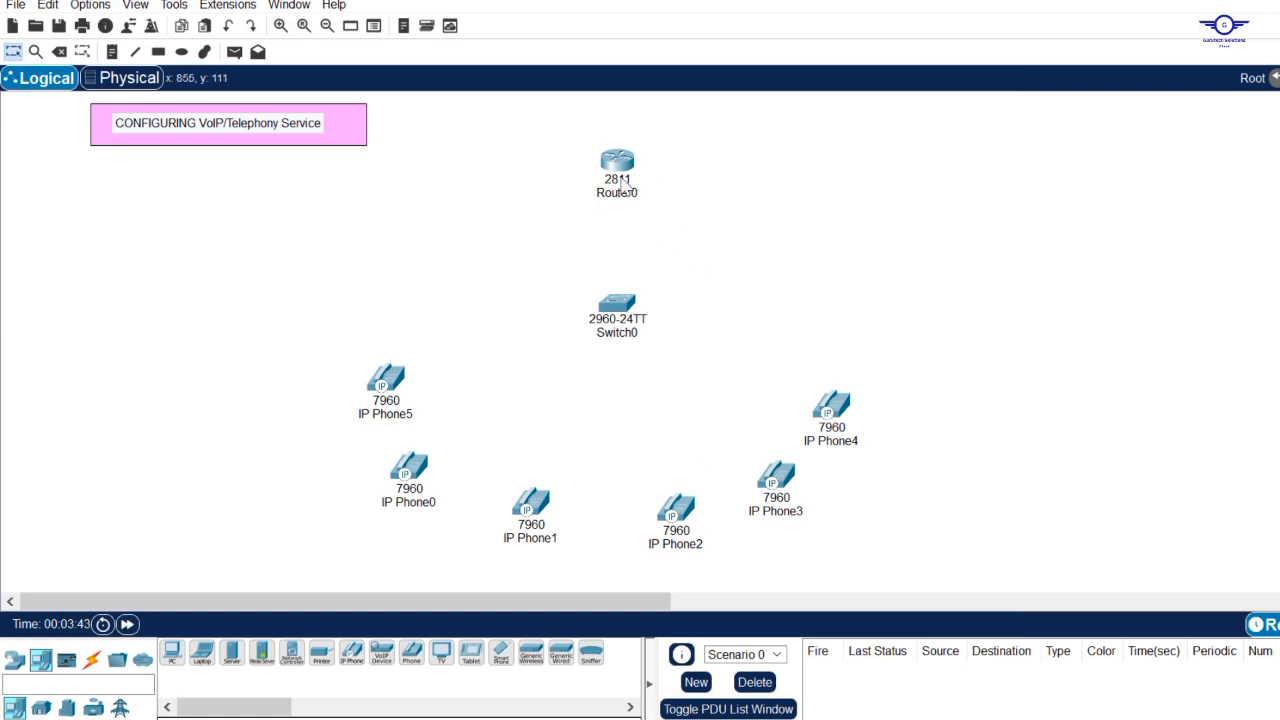
mouse_move(633, 189)
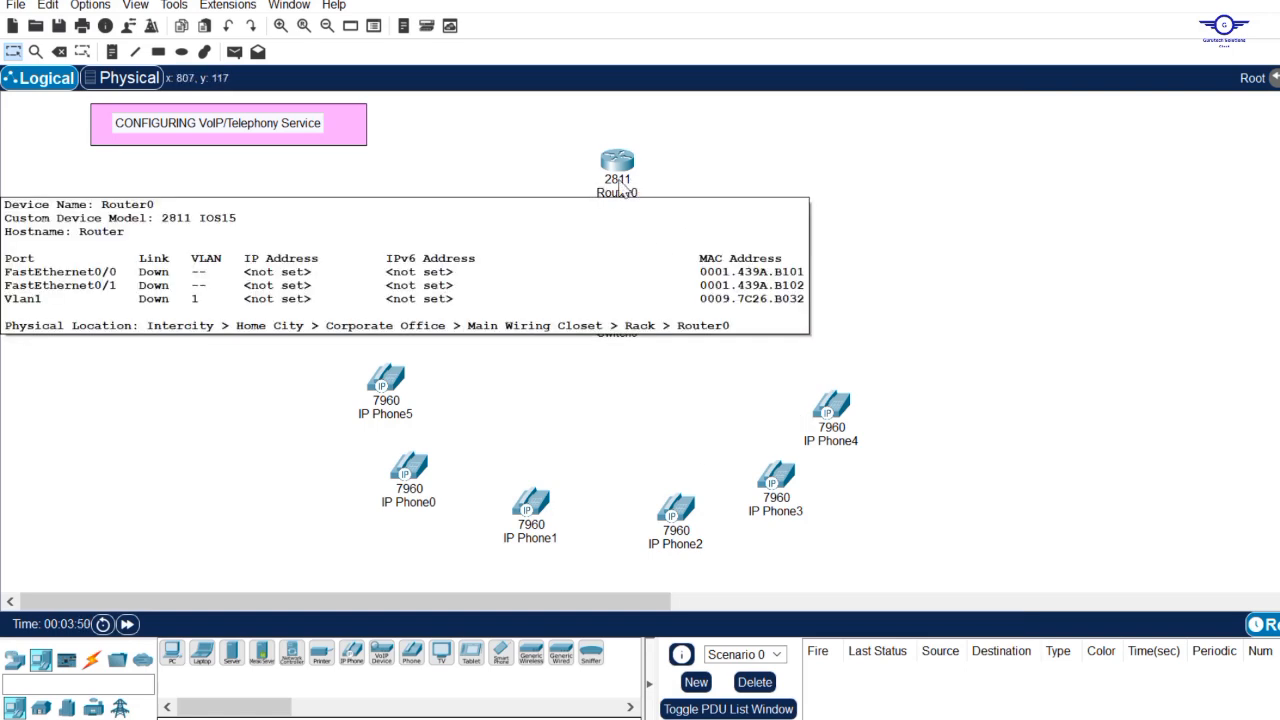
left_click_drag(537, 278, 690, 362)
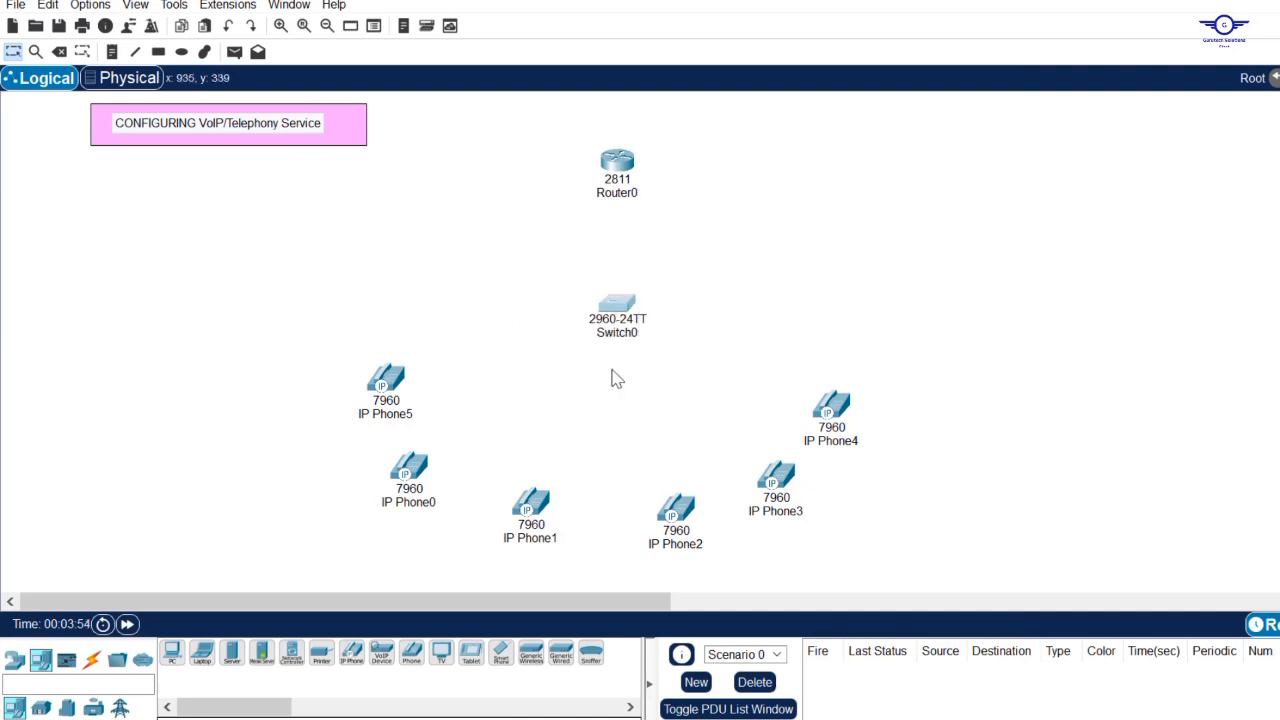
left_click_drag(321, 352, 475, 432)
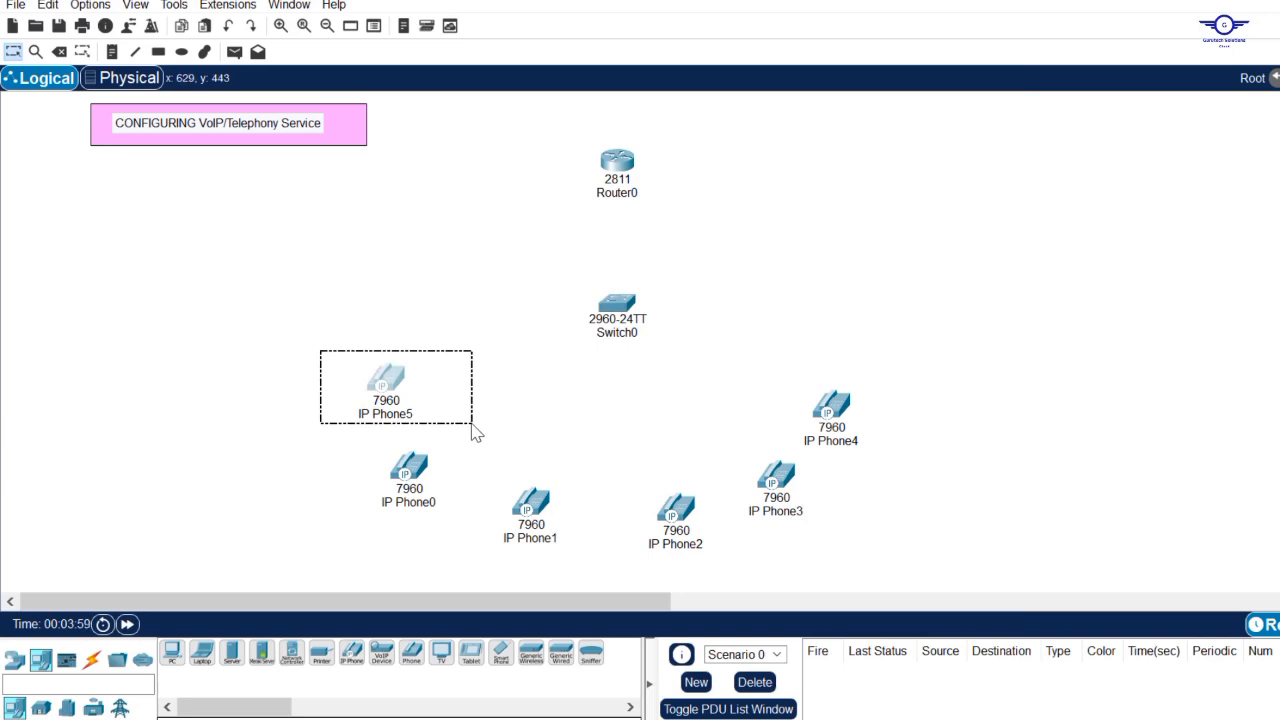
left_click(608, 390)
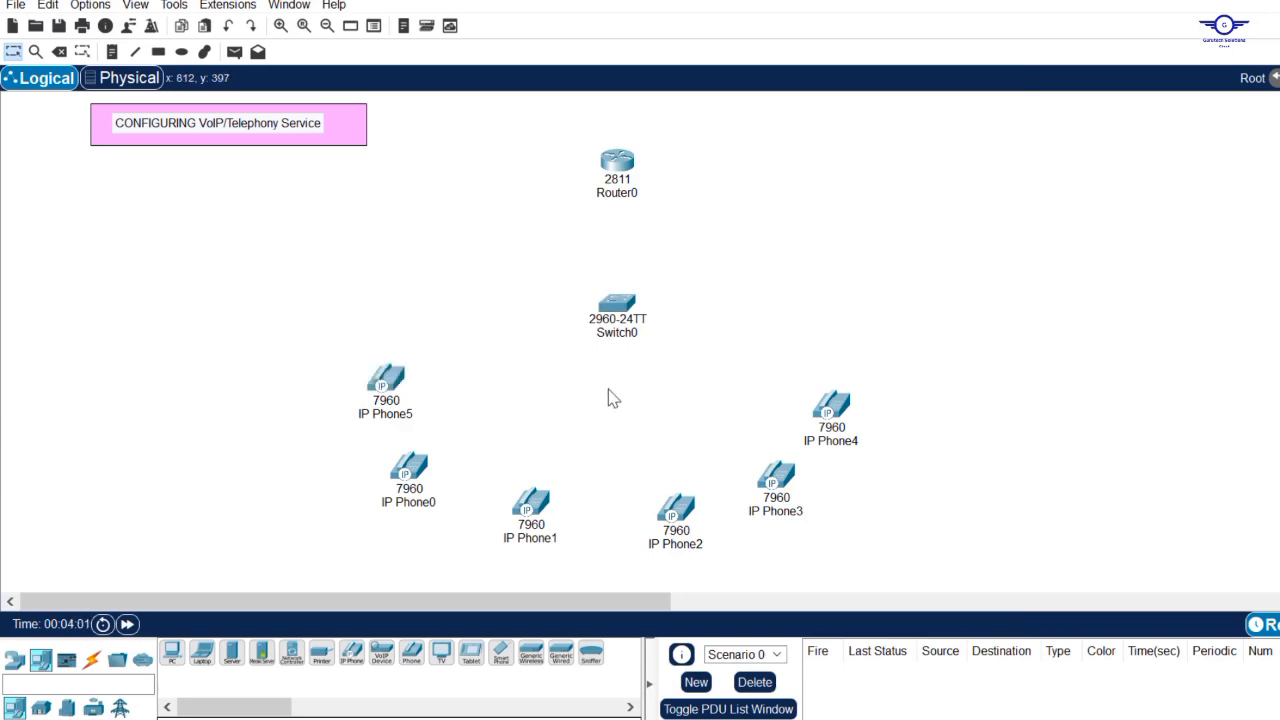
Step: Connect Router0 to Switch0 using the automatic connection type
left_click(91, 659)
left_click(172, 653)
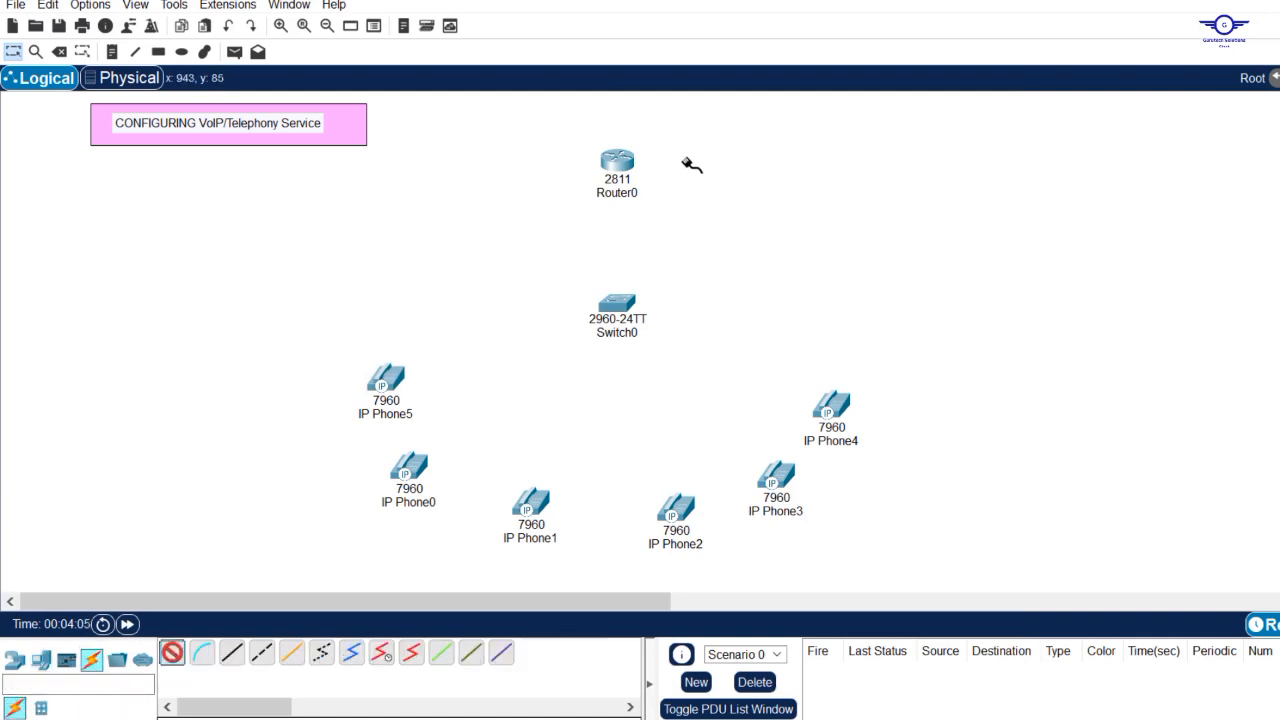
left_click(617, 160)
left_click(617, 305)
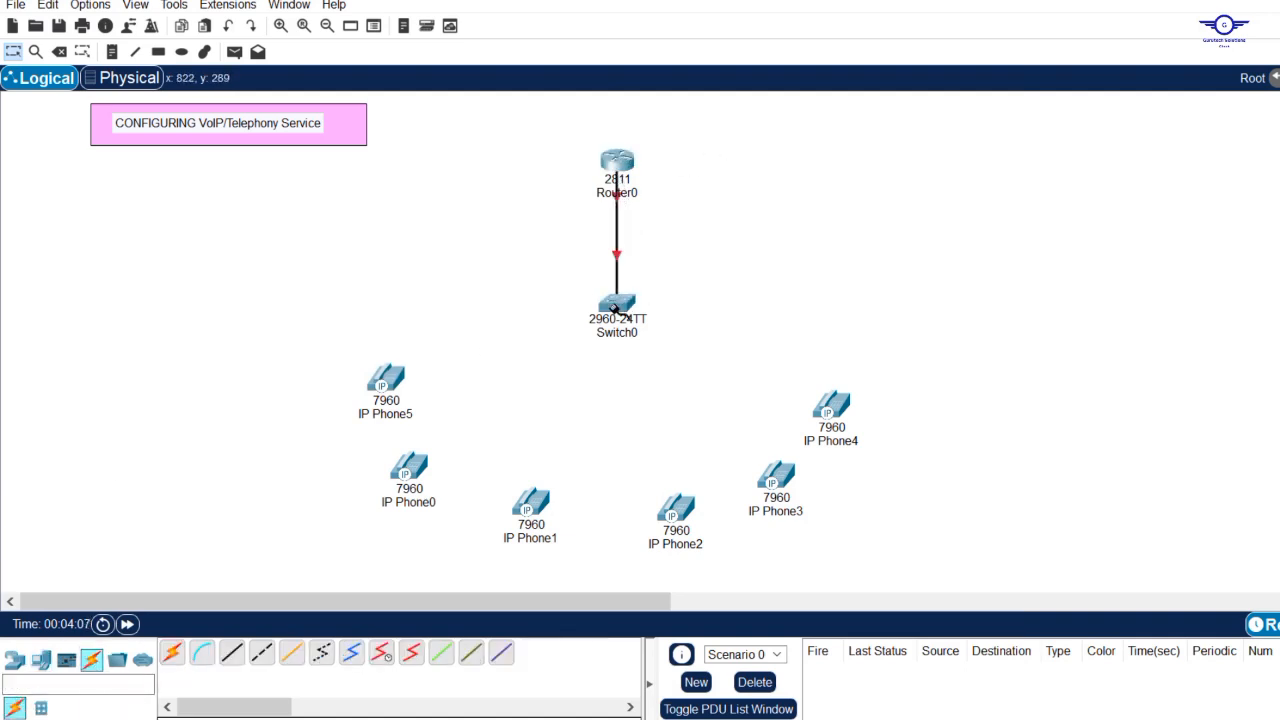
Step: Connect Switch0 to IP Phone5, IP Phone0 and IP Phone1 with automatic connections
left_click(172, 653)
left_click(624, 303)
left_click(385, 380)
left_click(174, 653)
left_click(617, 303)
left_click(409, 467)
left_click(174, 653)
left_click(617, 303)
left_click(531, 503)
Step: Connect Switch0 to IP Phone2, IP Phone3 and IP Phone4 with automatic connections
left_click(173, 653)
left_click(617, 303)
left_click(676, 508)
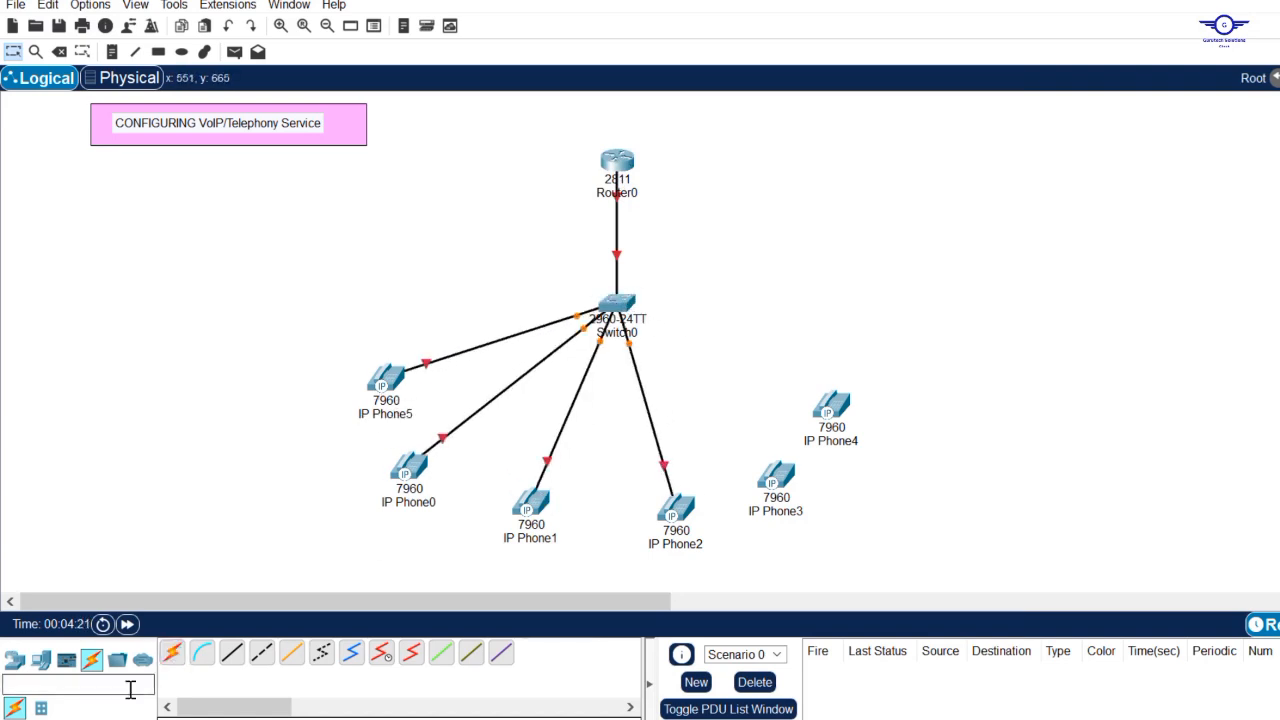
left_click(173, 653)
left_click(617, 303)
left_click(776, 476)
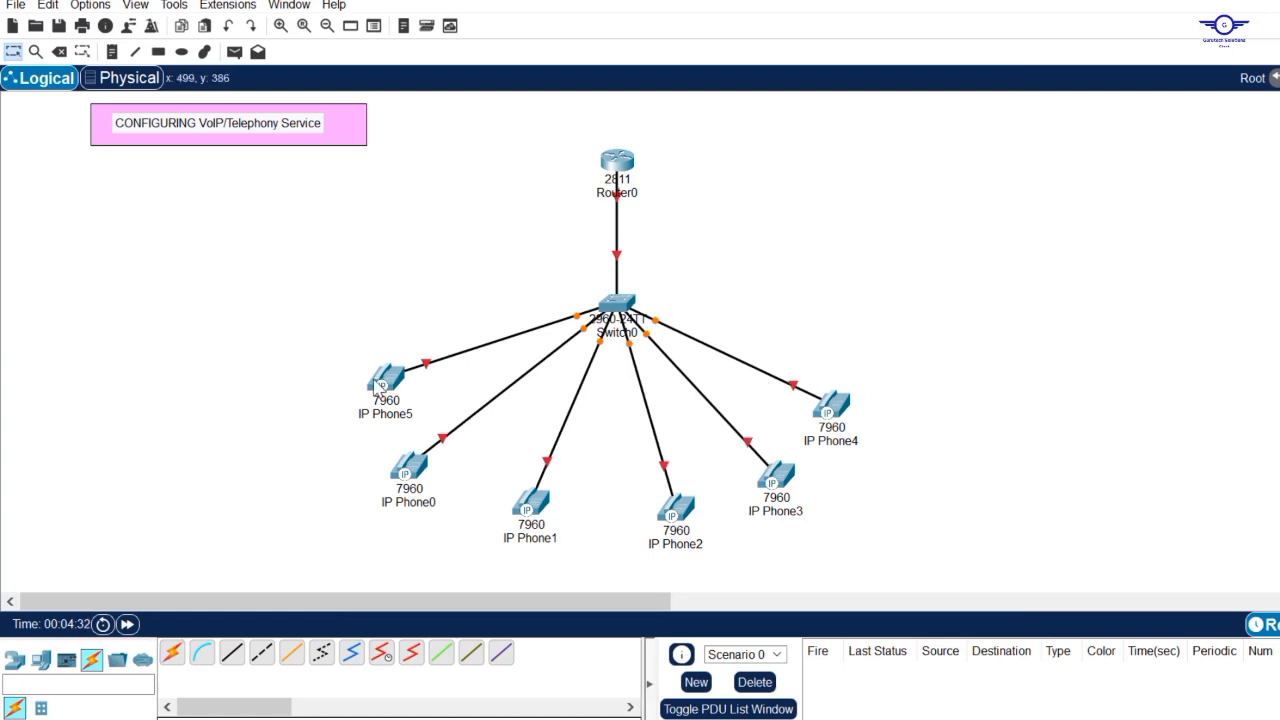
left_click_drag(360, 337, 434, 520)
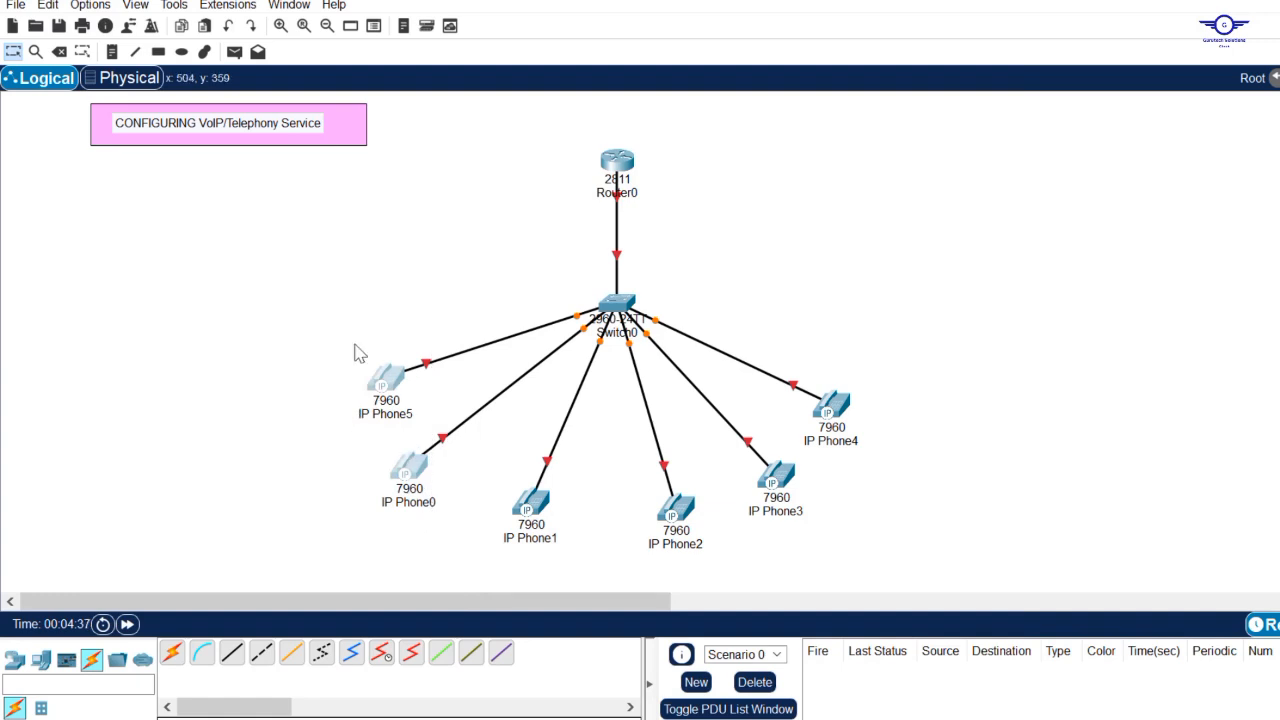
left_click(318, 343)
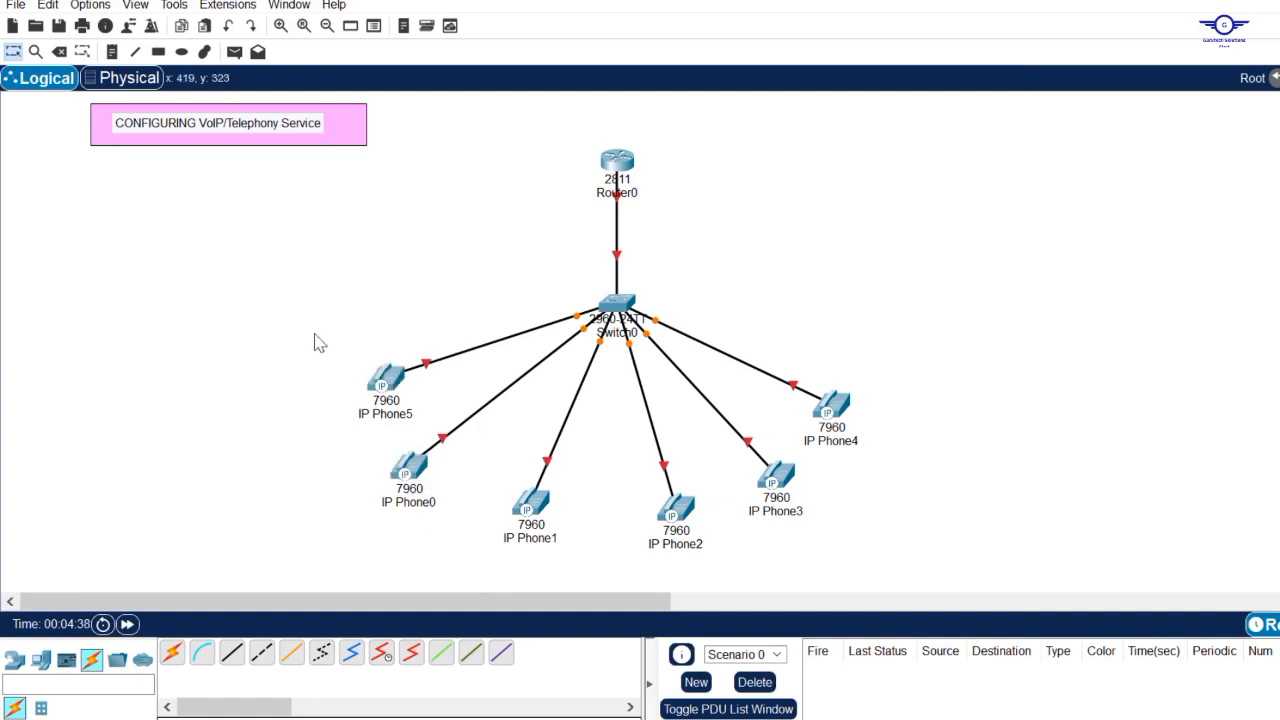
Step: Attach the IP_PHONE_POWER_ADAPTER module to IP Phone5 and IP Phone0 to power them
left_click(388, 376)
left_click(636, 78)
left_click_drag(632, 80, 774, 213)
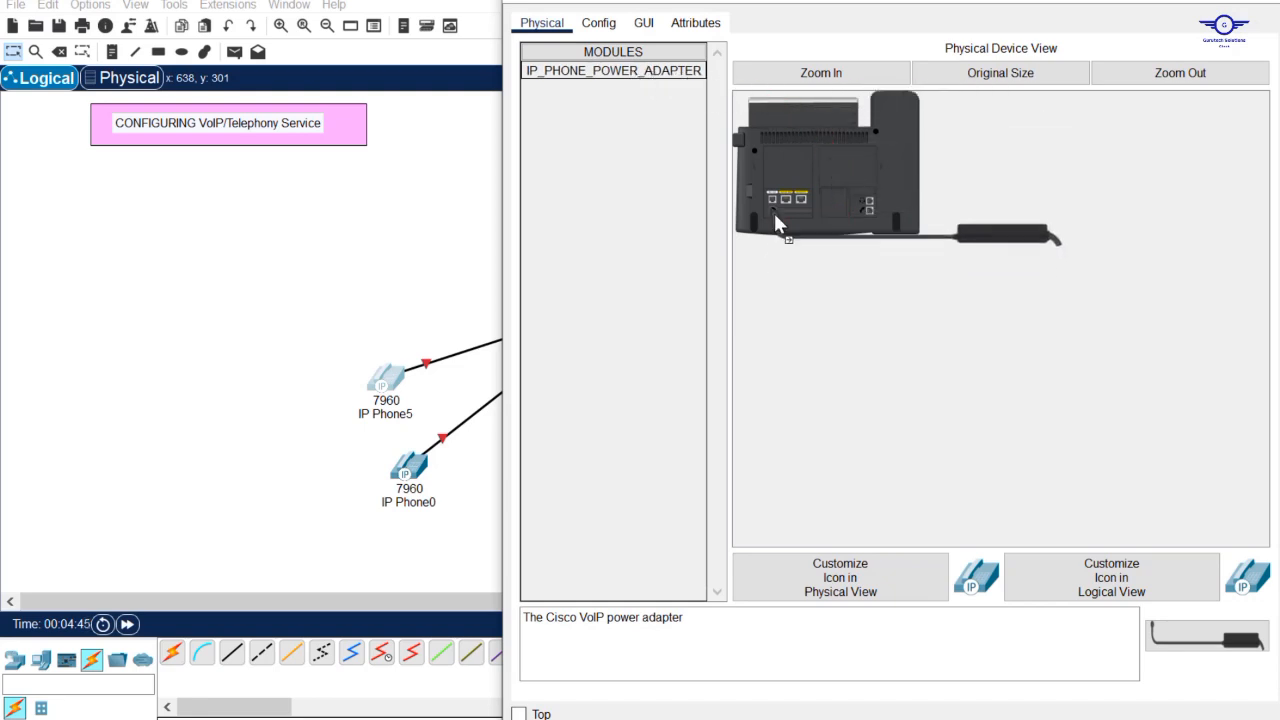
left_click(1270, 5)
left_click(410, 465)
left_click(1265, 3)
Step: Attach power adapters to the remaining phones, IP Phone1 through IP Phone4
left_click(533, 501)
left_click_drag(1207, 637, 775, 213)
left_click(1268, 3)
left_click(676, 505)
left_click(1268, 3)
left_click(783, 480)
left_click(1268, 3)
left_click_drag(327, 386, 891, 554)
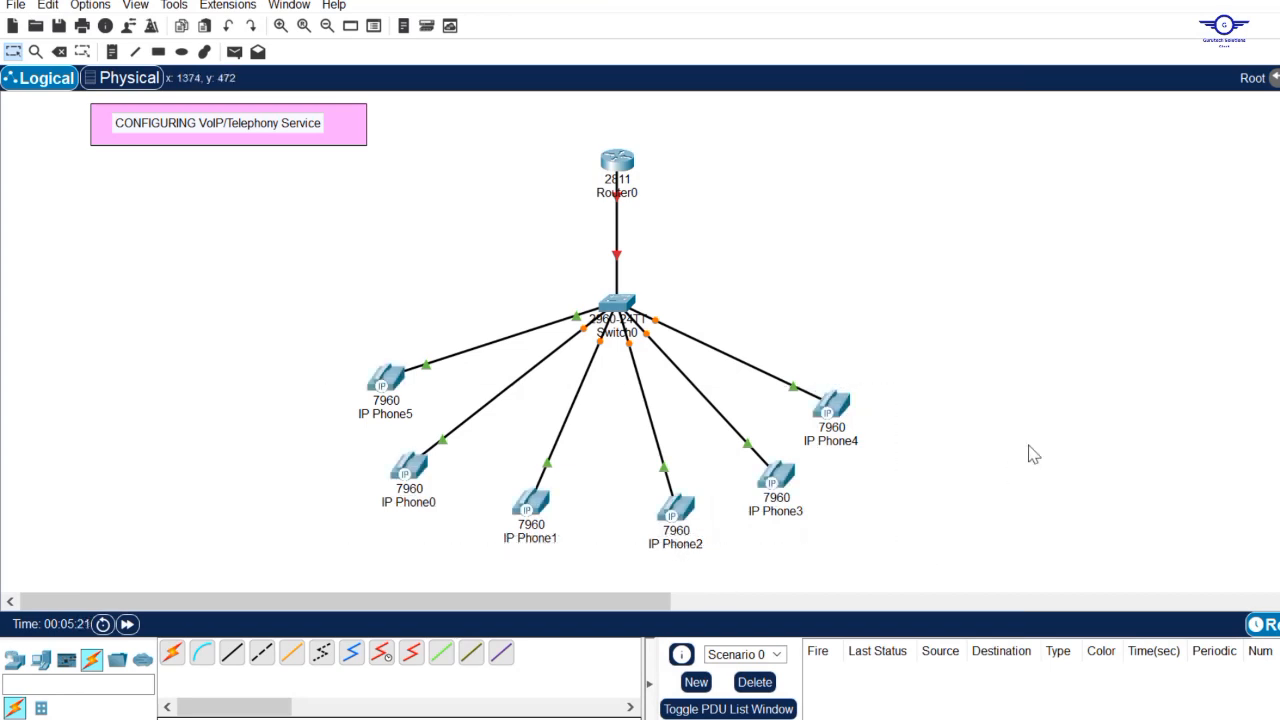
Step: Consult the item about switchports accessing the default voice VLAN in the Notepad configuration guide
left_click(800, 719)
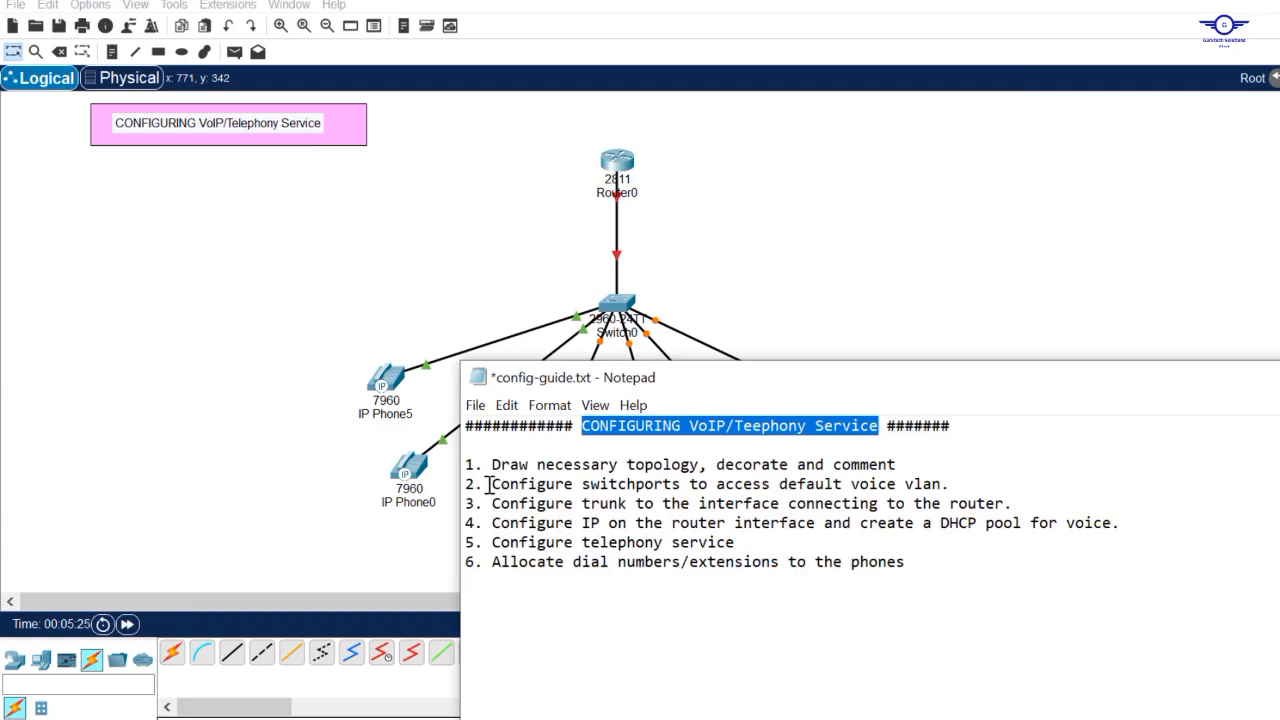
left_click_drag(489, 484, 950, 484)
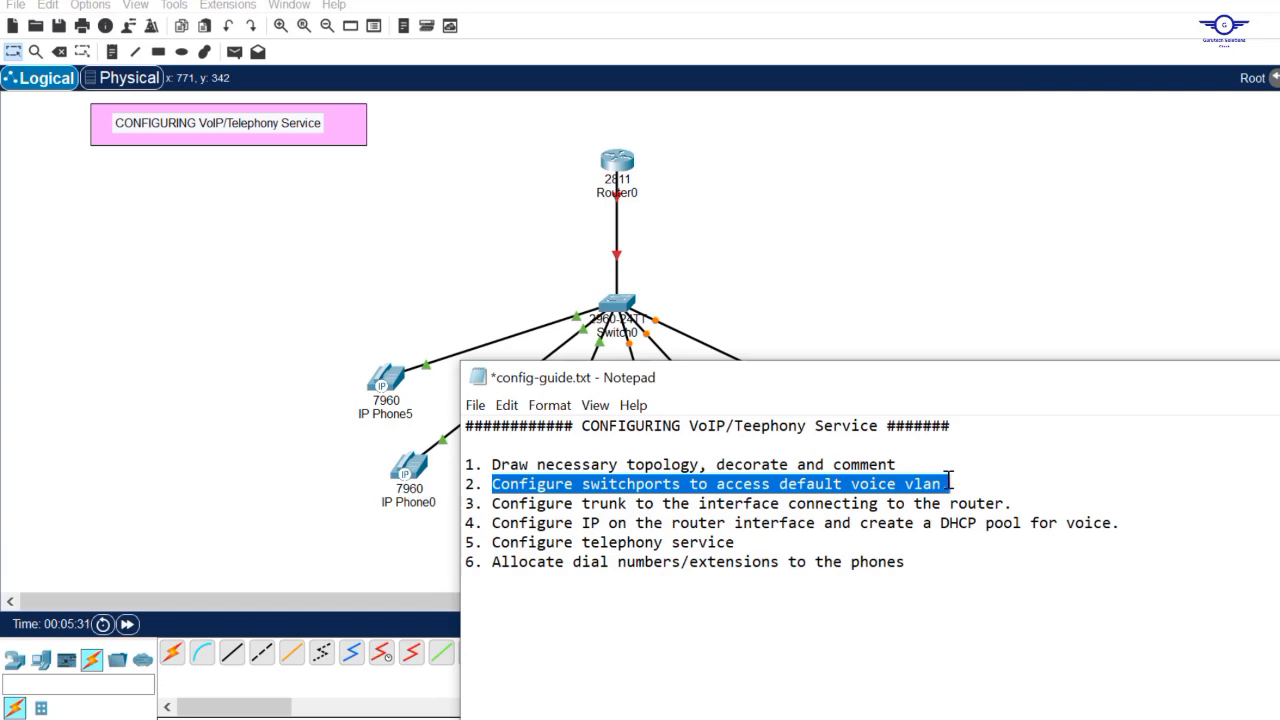
left_click(823, 224)
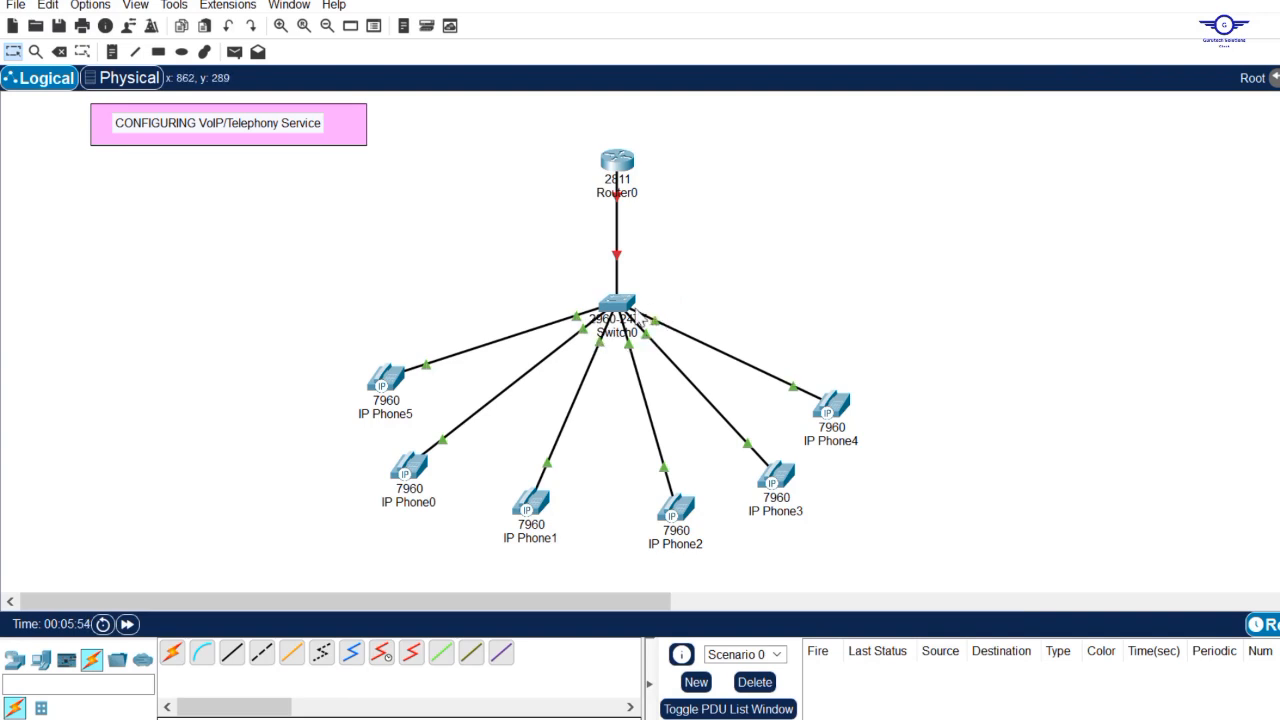
Step: Open Switch0's command line and enter global configuration mode with en and conf t
left_click(620, 318)
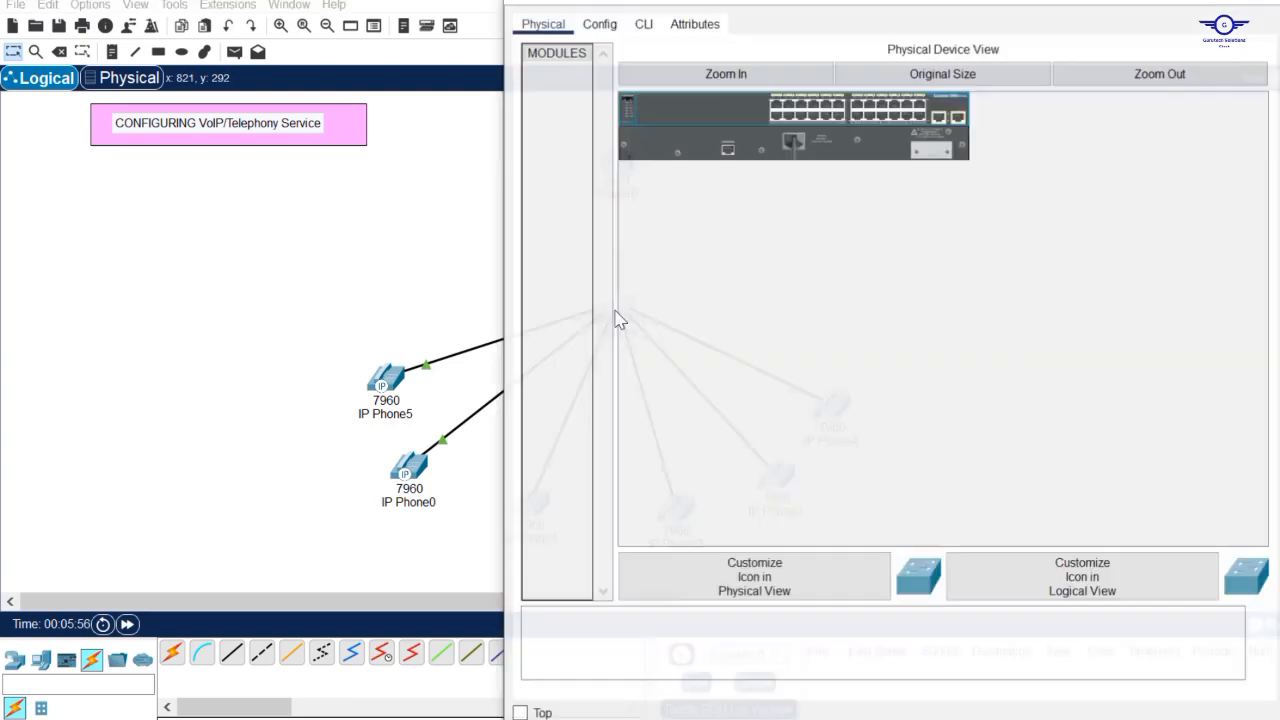
left_click_drag(904, 40, 914, 134)
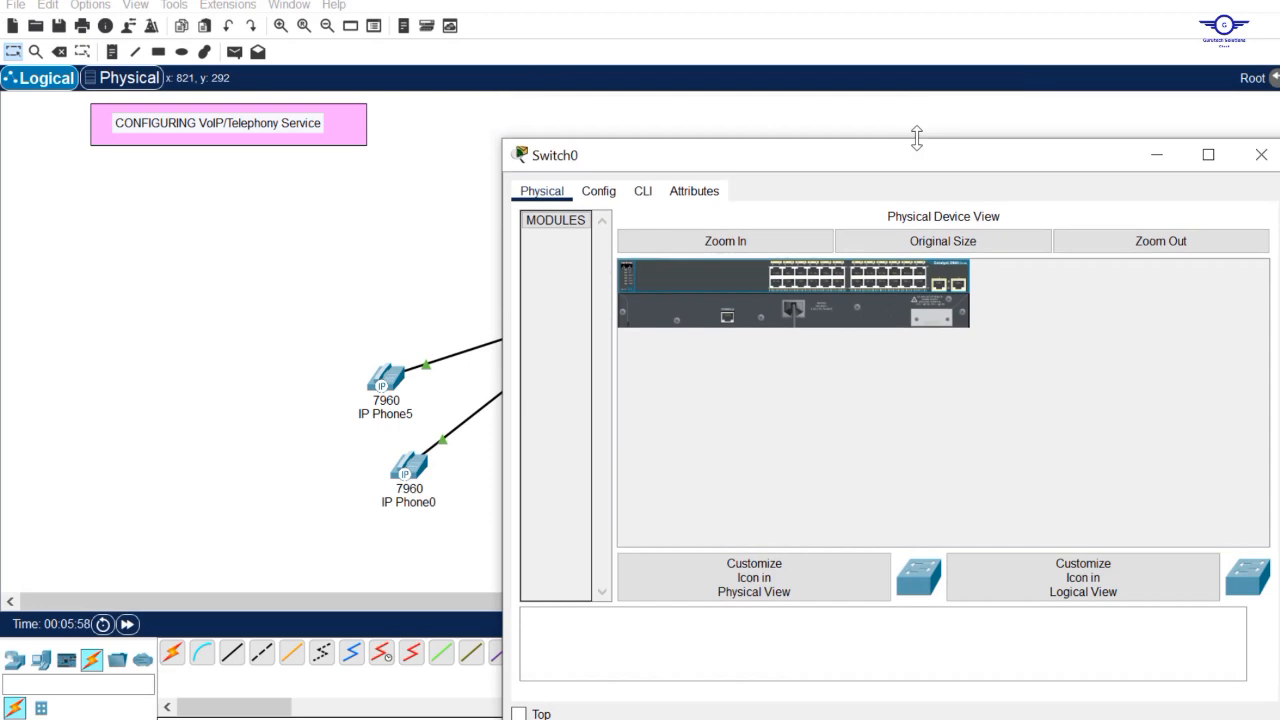
left_click(645, 200)
key("Return")
key("Return")
key("Return")
type("en")
key("Return")
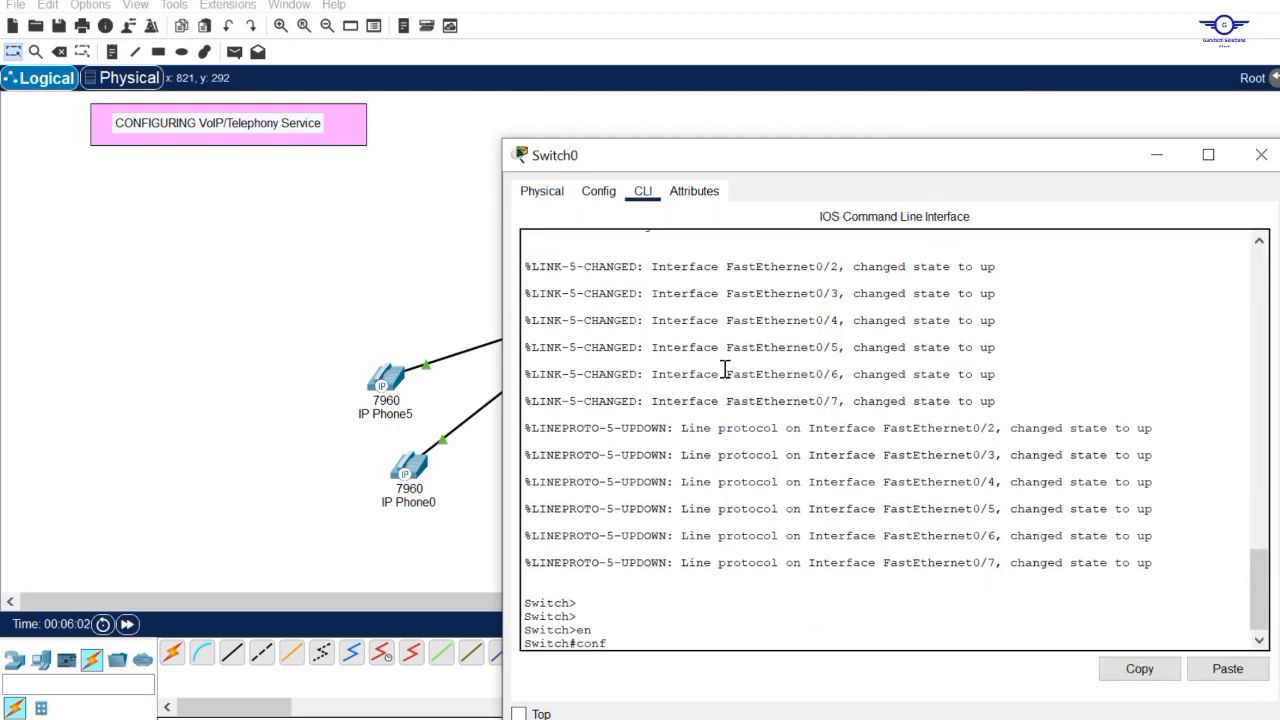
type("conf t")
key("Return")
key("Return")
key("Return")
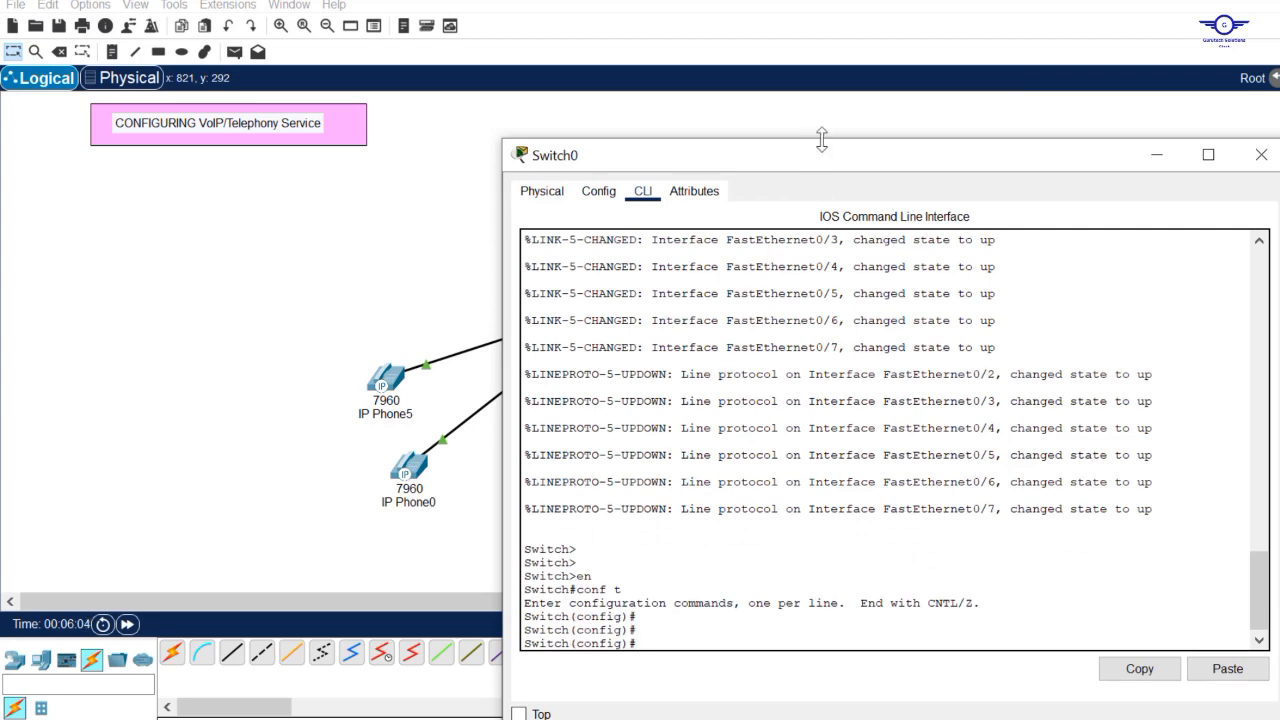
Step: Assign voice VLAN 1 to Switch0's interface range fa0/2-7 with the switchport voice vlan command
left_click_drag(803, 168, 828, 42)
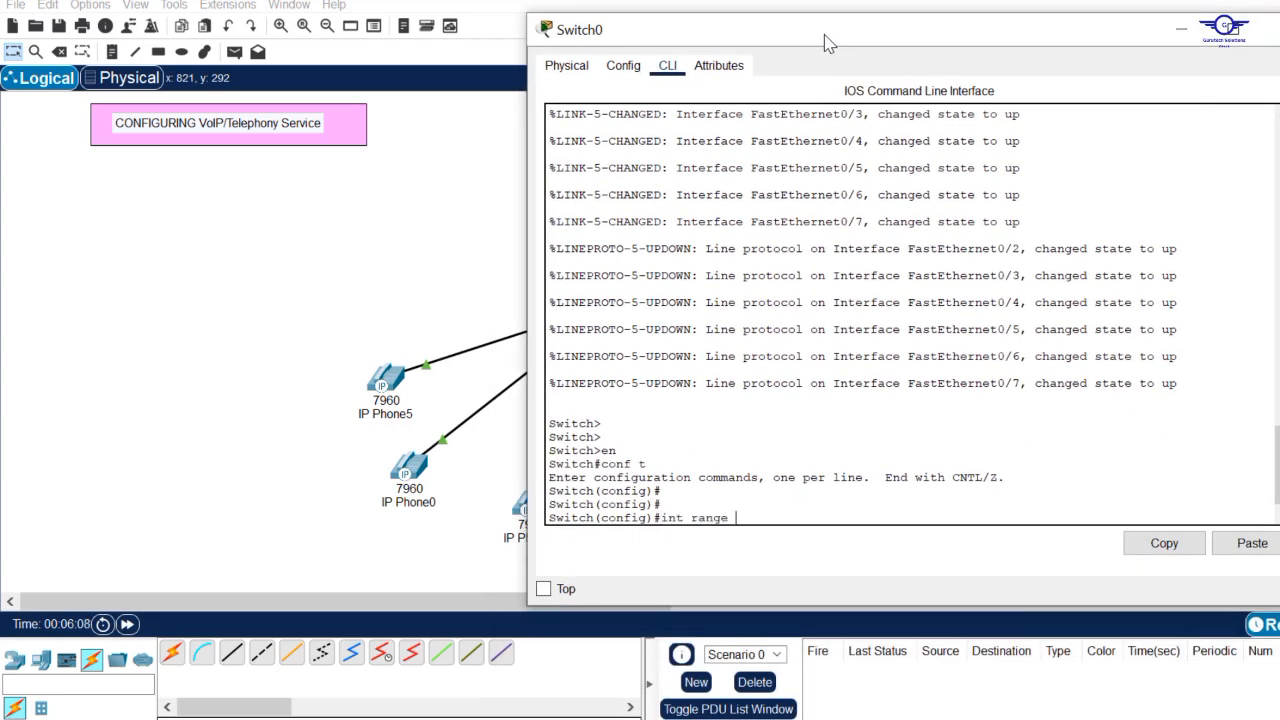
type("int range fa0/2-7")
key("Return")
key("Return")
key("Return")
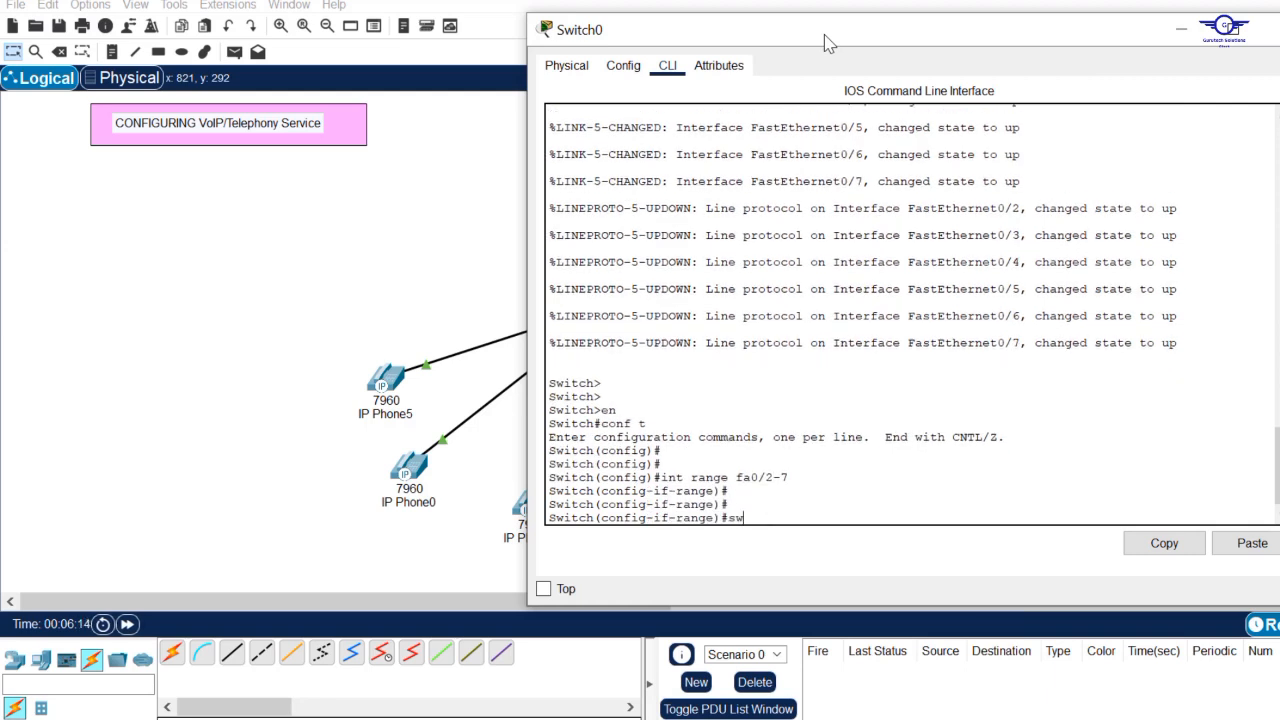
type("swit")
key("Tab")
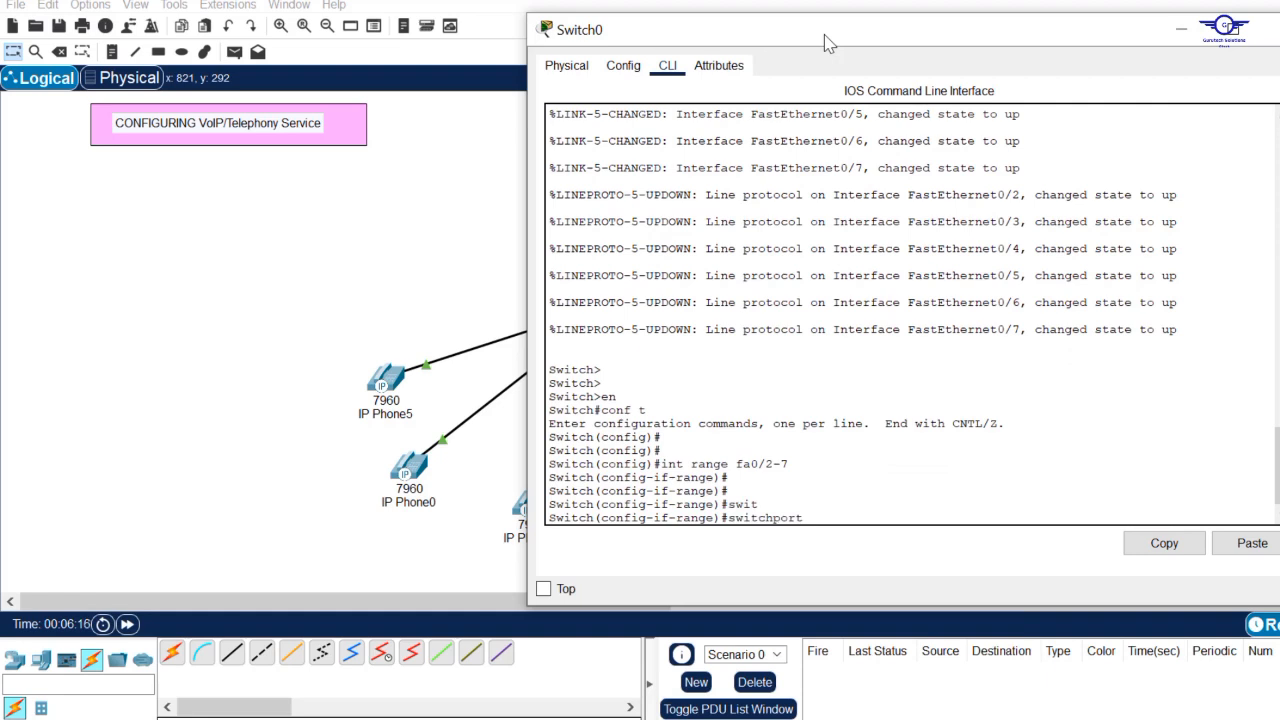
type("v")
key("Tab")
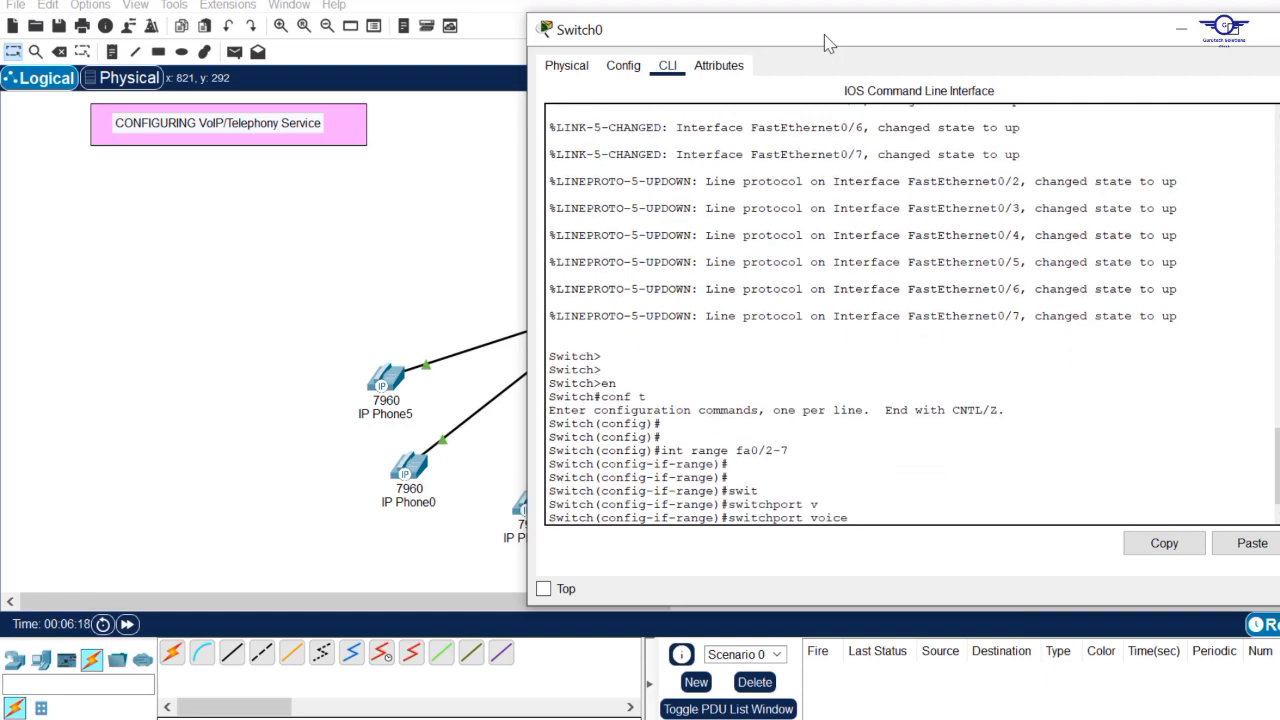
type("v")
key("Tab")
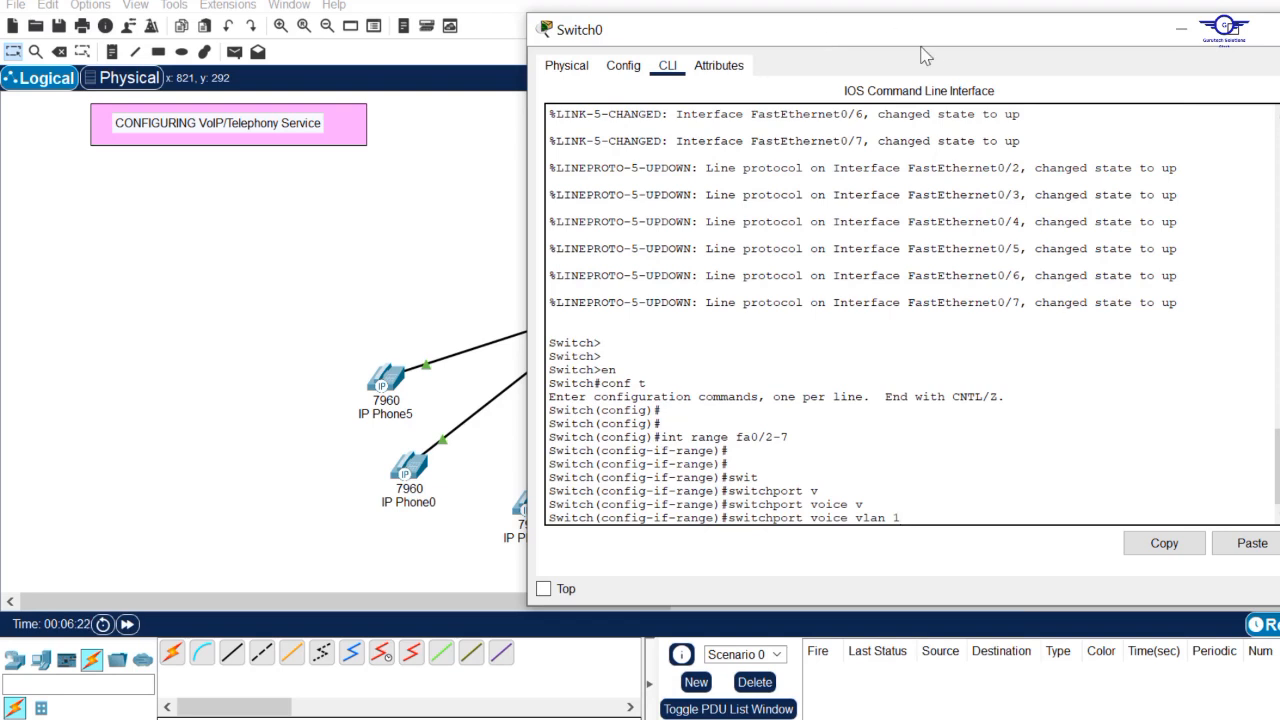
left_click_drag(914, 48, 869, 80)
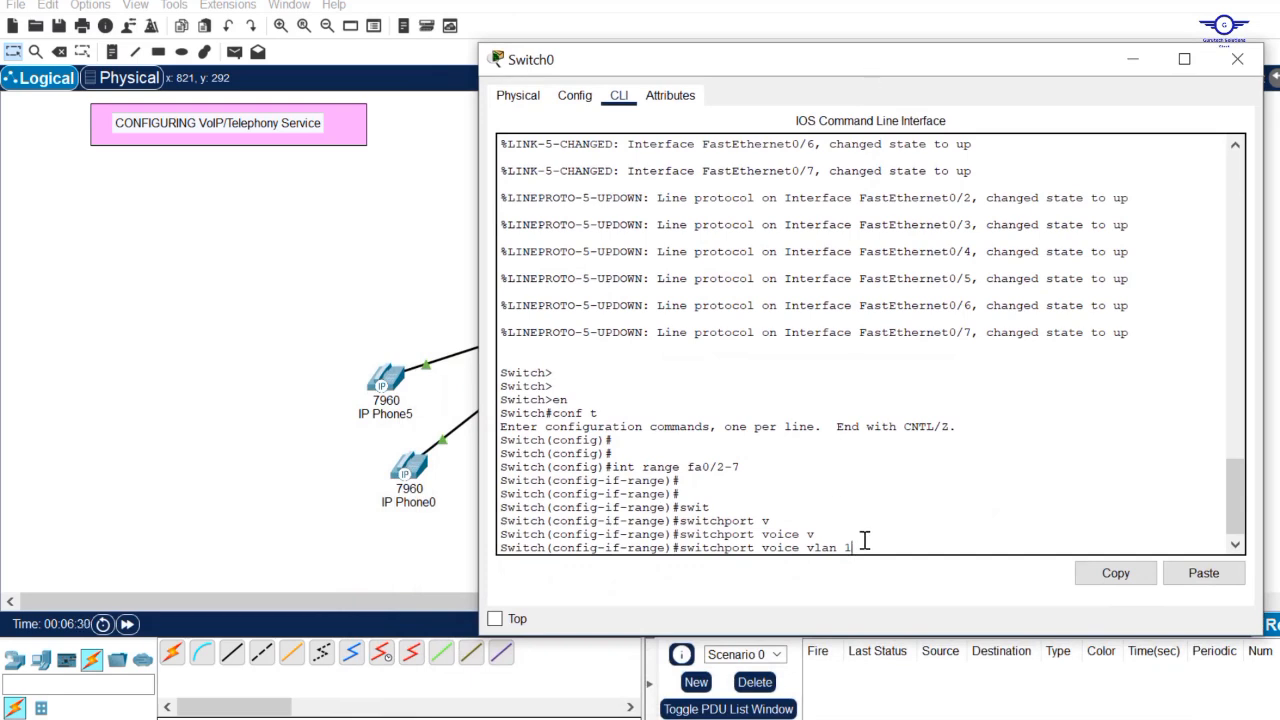
key("Return")
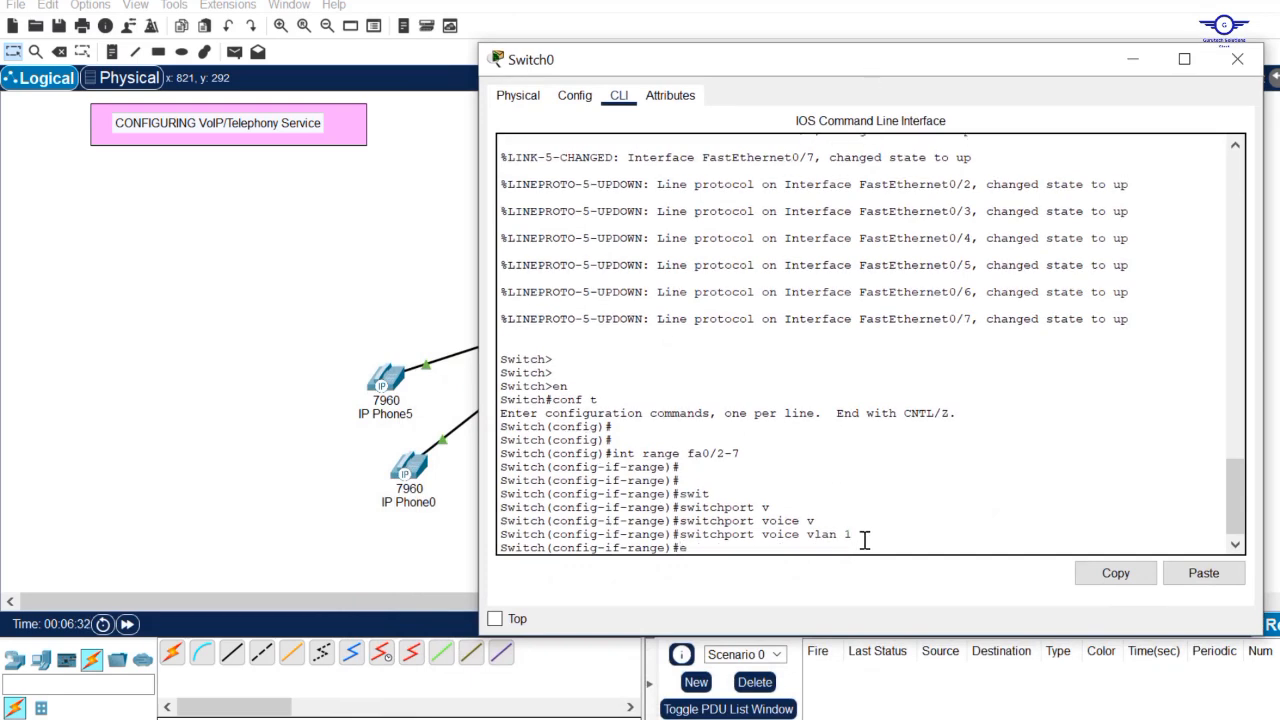
Step: Exit Switch0's interface range configuration back to global configuration mode with ex
type("ex")
key("Return")
key("Return")
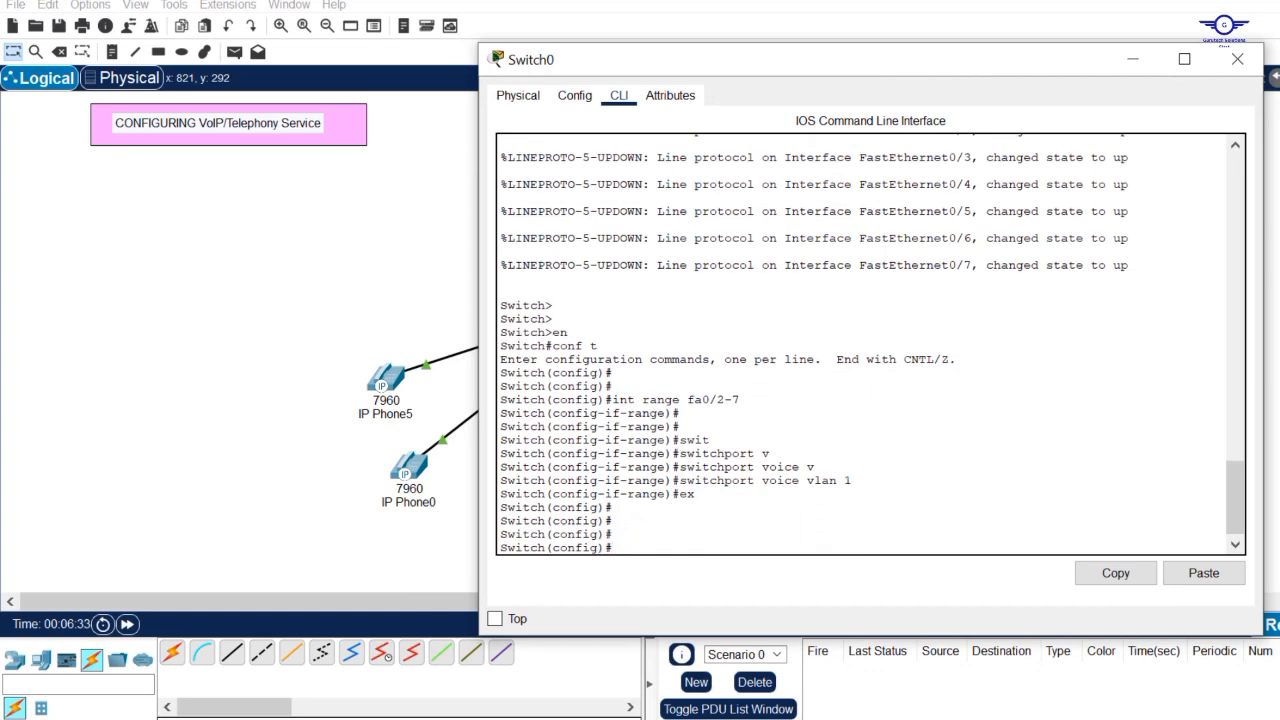
Step: Consult the item about configuring the trunk toward the router in the Notepad configuration guide
key("alt+Tab")
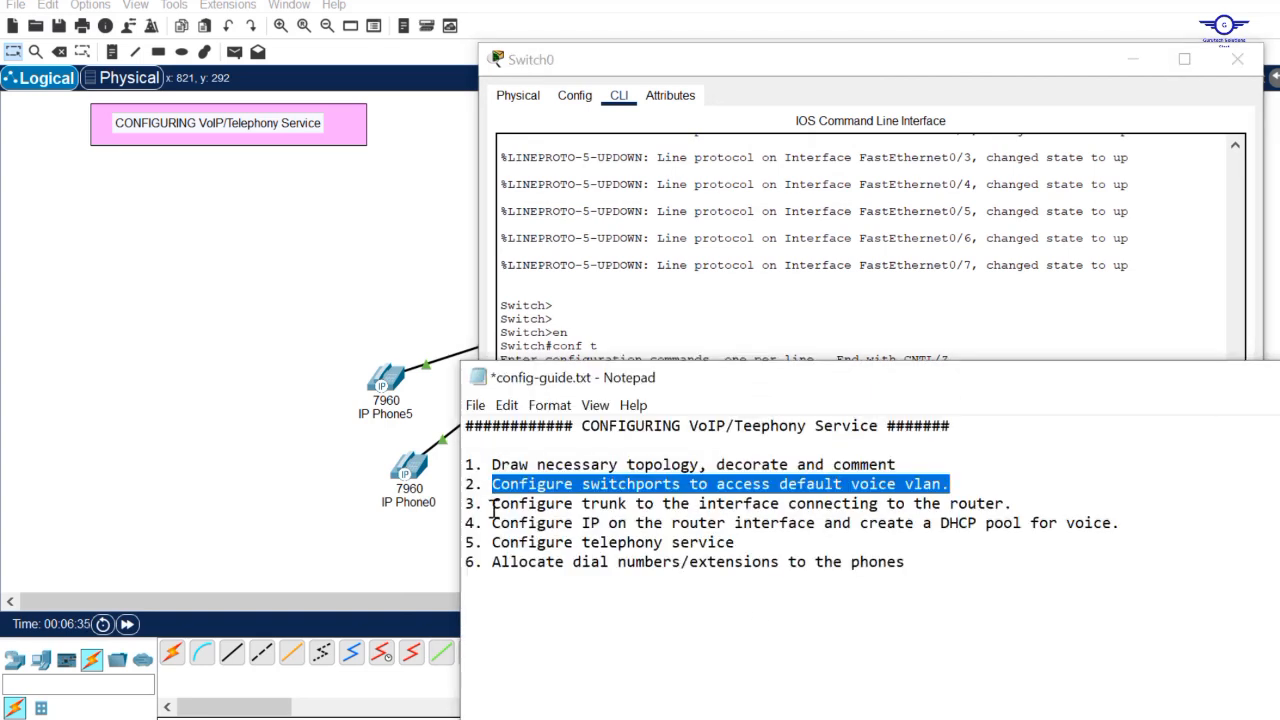
left_click_drag(492, 503, 655, 503)
left_click_drag(733, 492, 1014, 491)
left_click(396, 287)
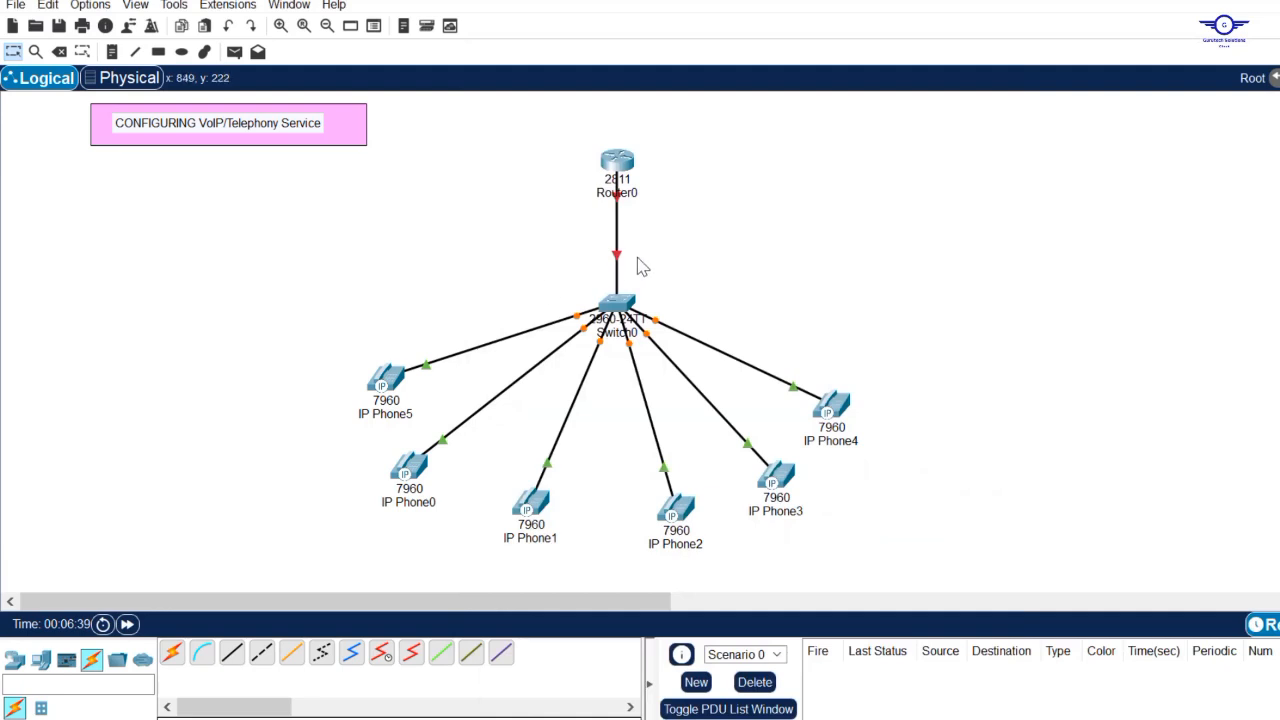
Step: Set Switch0's interface fa0/1 to trunk with the switchport mode trunk command and return to global configuration mode
mouse_move(620, 265)
left_click(617, 302)
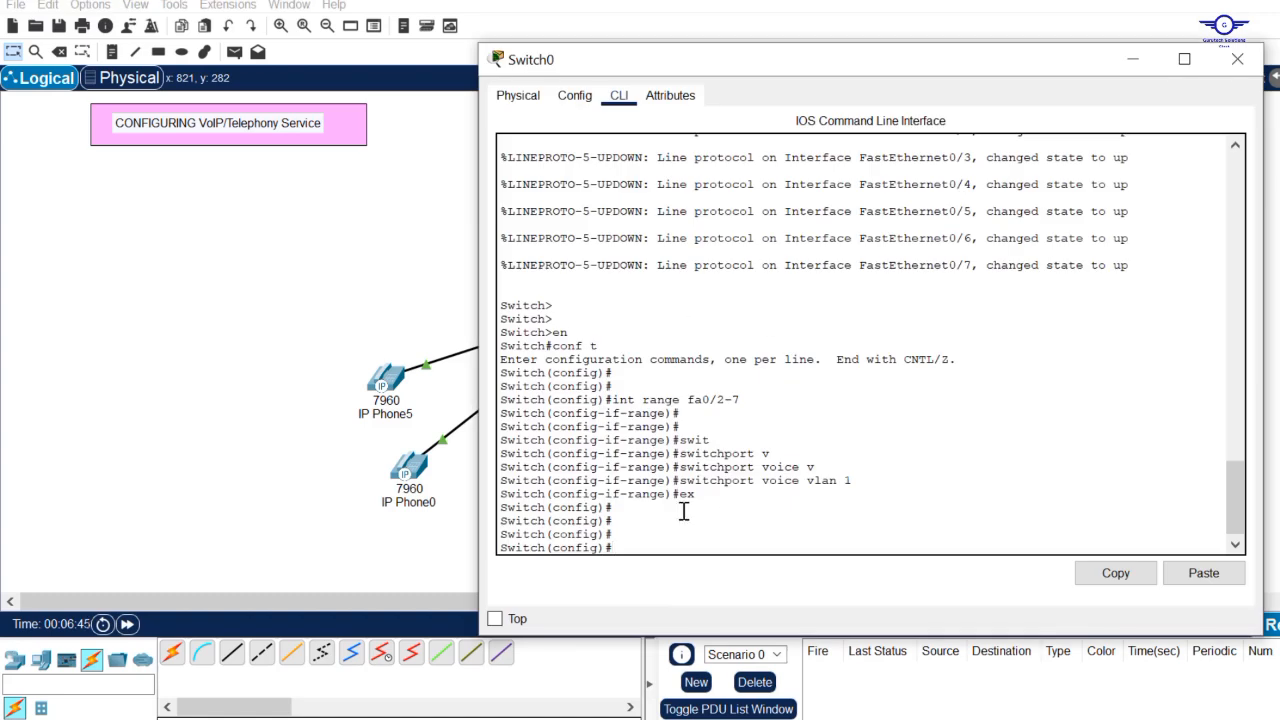
type("int fa0/1")
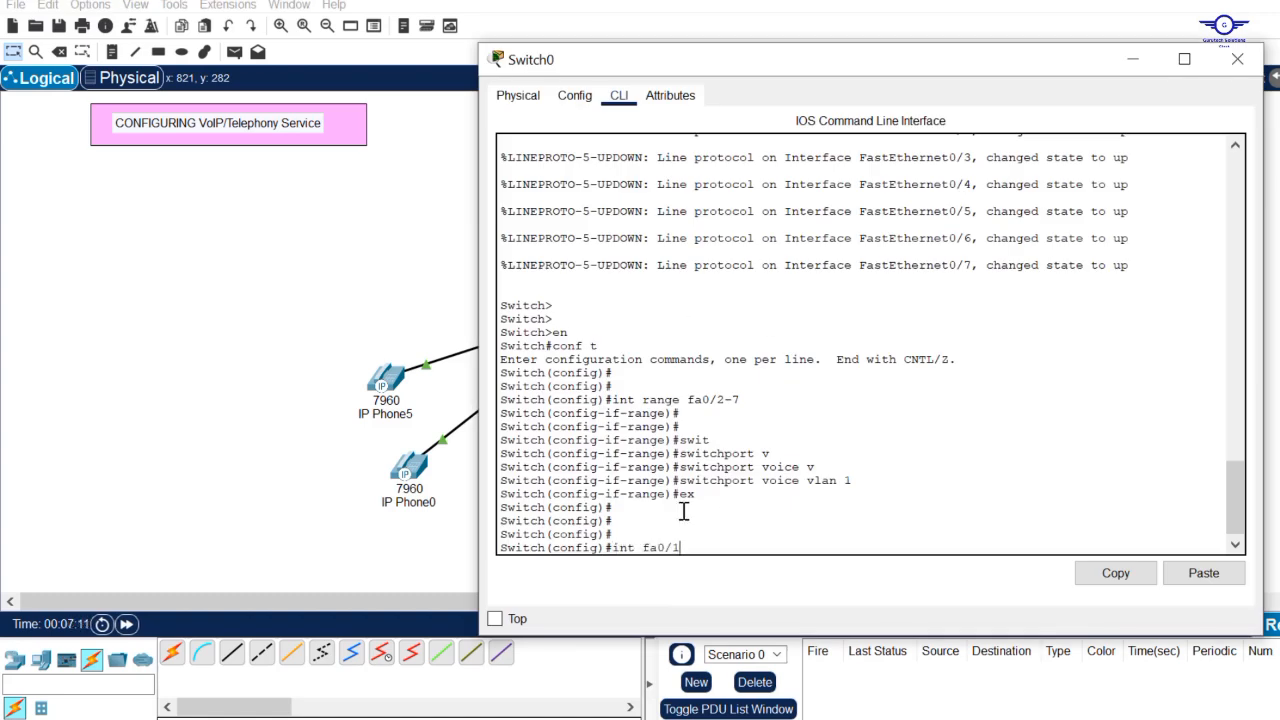
key("Return")
type("swit")
key("Tab")
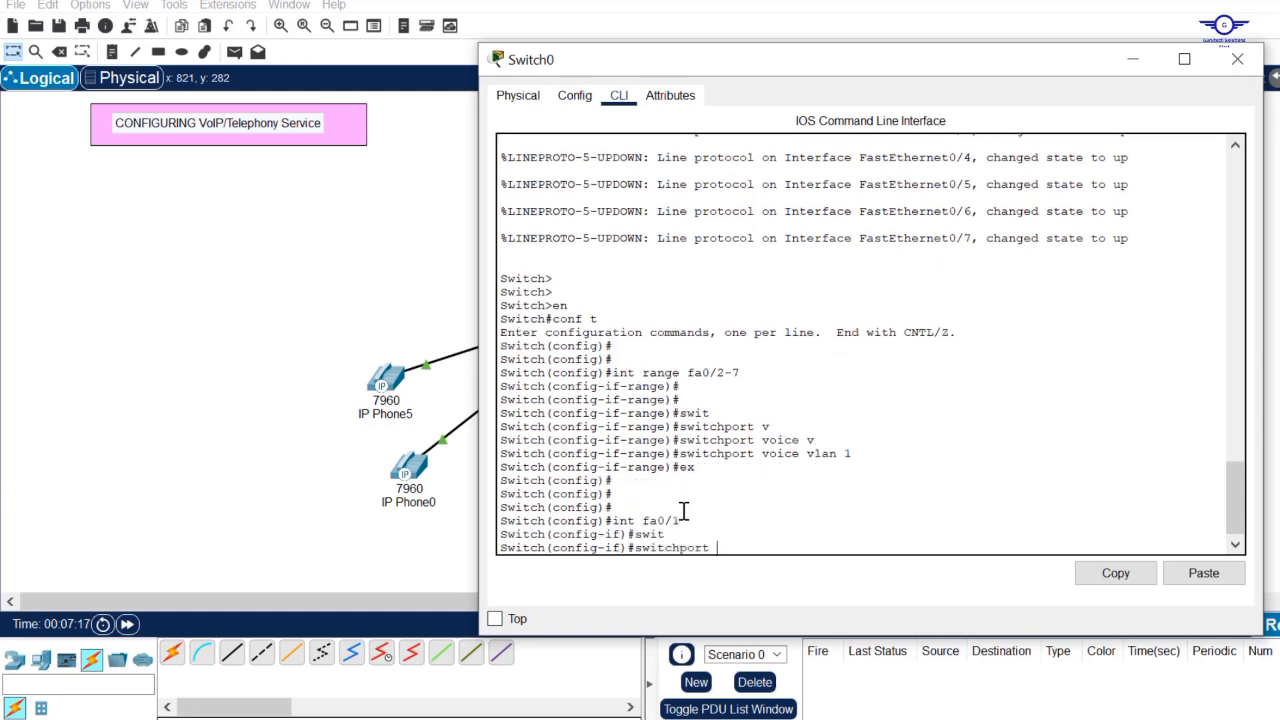
type("m")
key("Tab")
type("tr")
key("Tab")
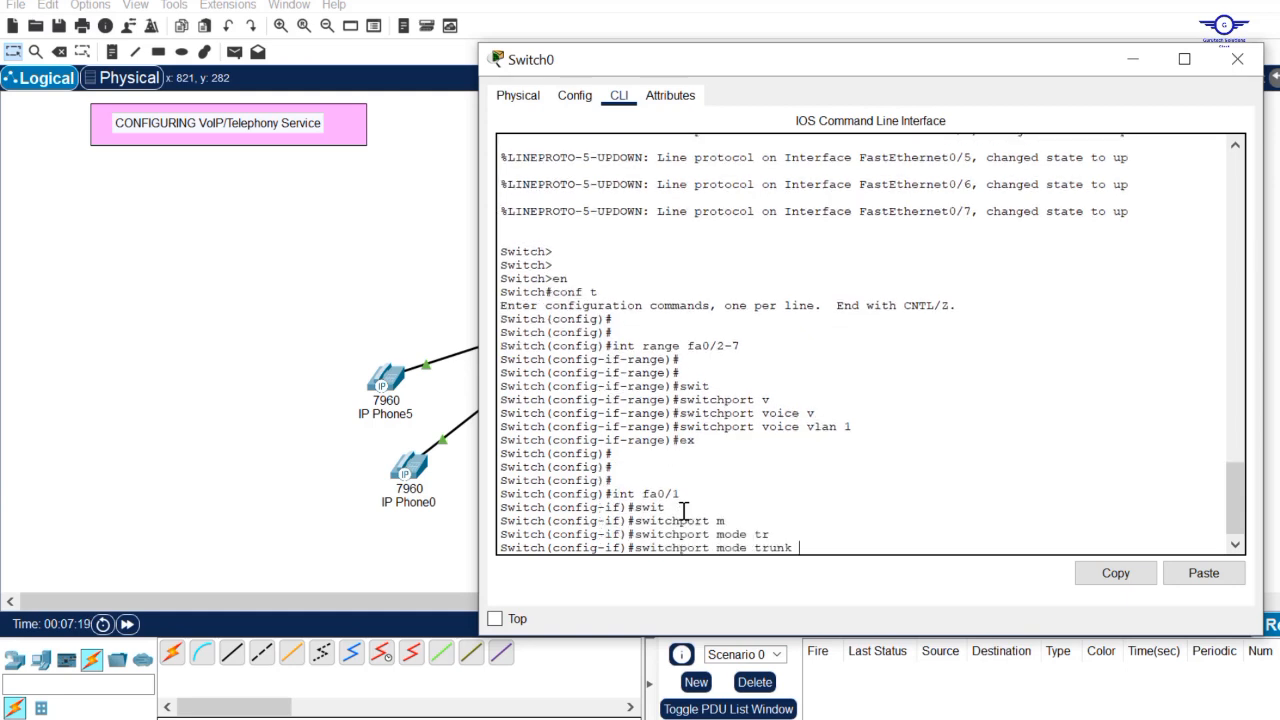
key("Return")
type("ex")
key("Return")
key("Return")
key("Return")
key("Return")
key("Return")
key("Return")
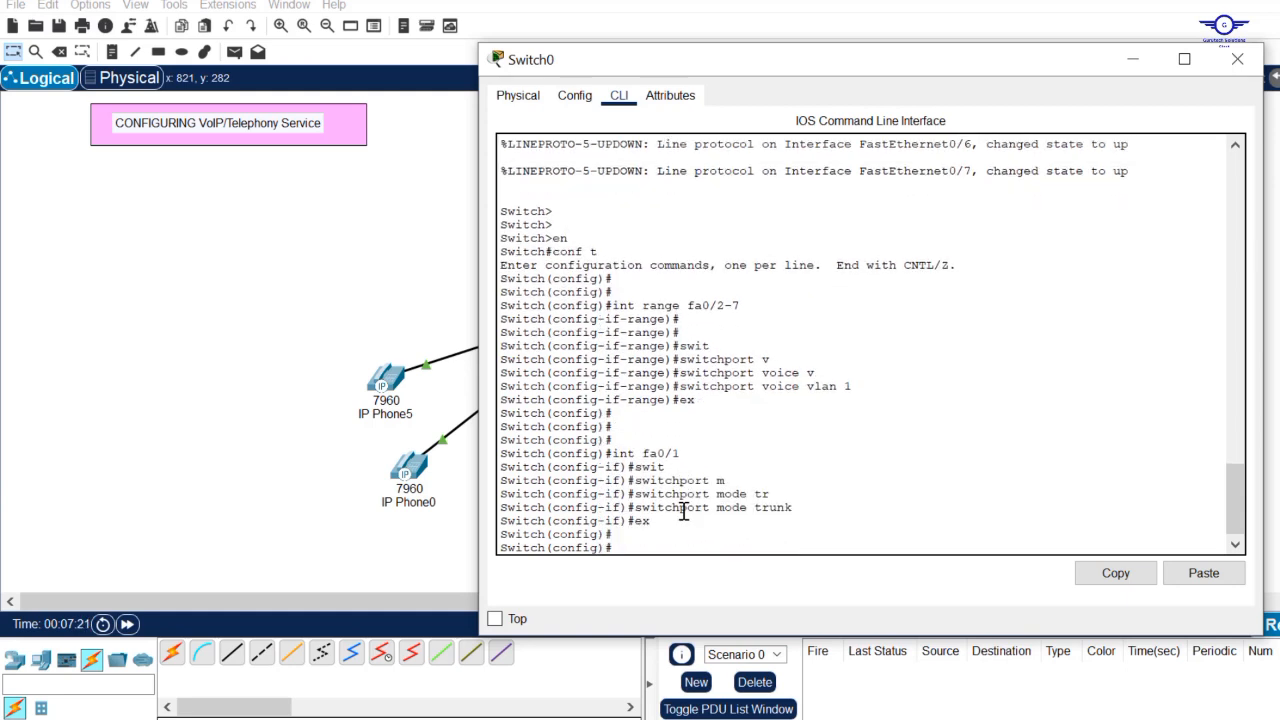
Step: Save Switch0's configuration with the do wr command
type("do wr")
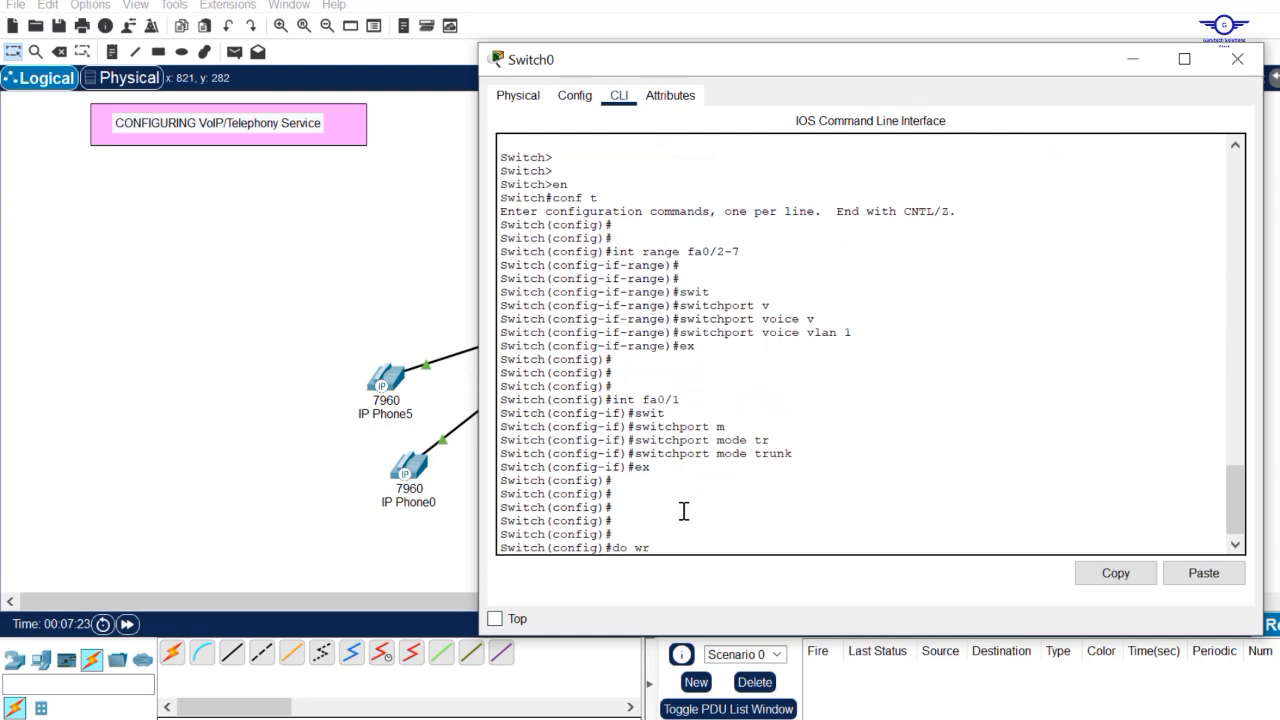
key("Return")
key("Return")
key("Return")
key("Return")
Step: Review the trunk and voice VLAN settings in Switch0's startup configuration with do sh start, and close the switch window
type("do sh start")
key("Return")
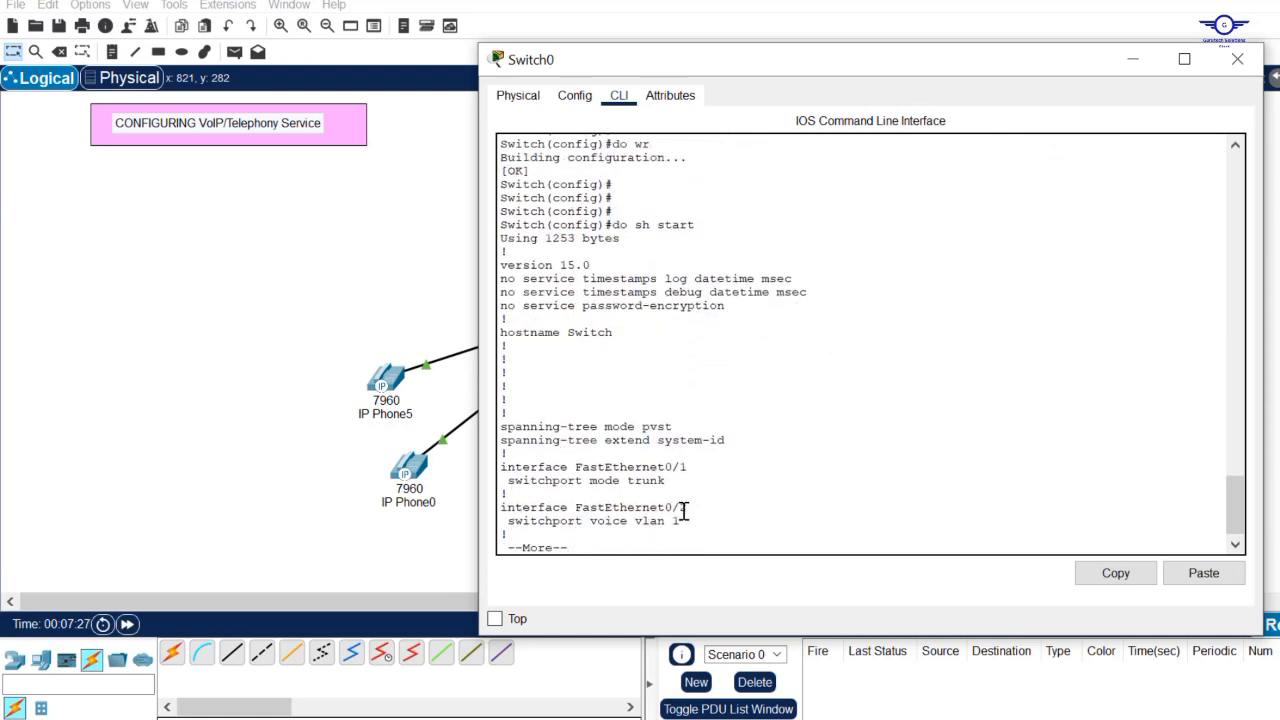
key("Return")
key("Return")
key("Return")
key("Return")
key("Return")
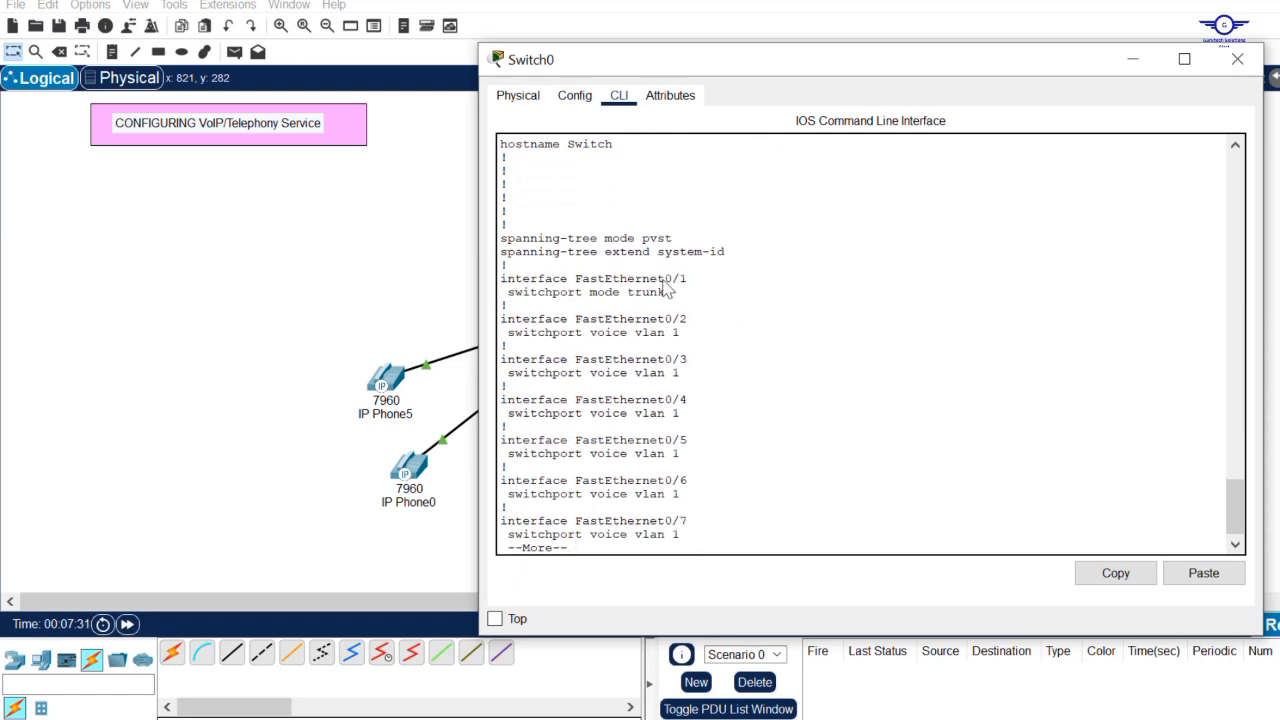
left_click_drag(507, 319, 700, 509)
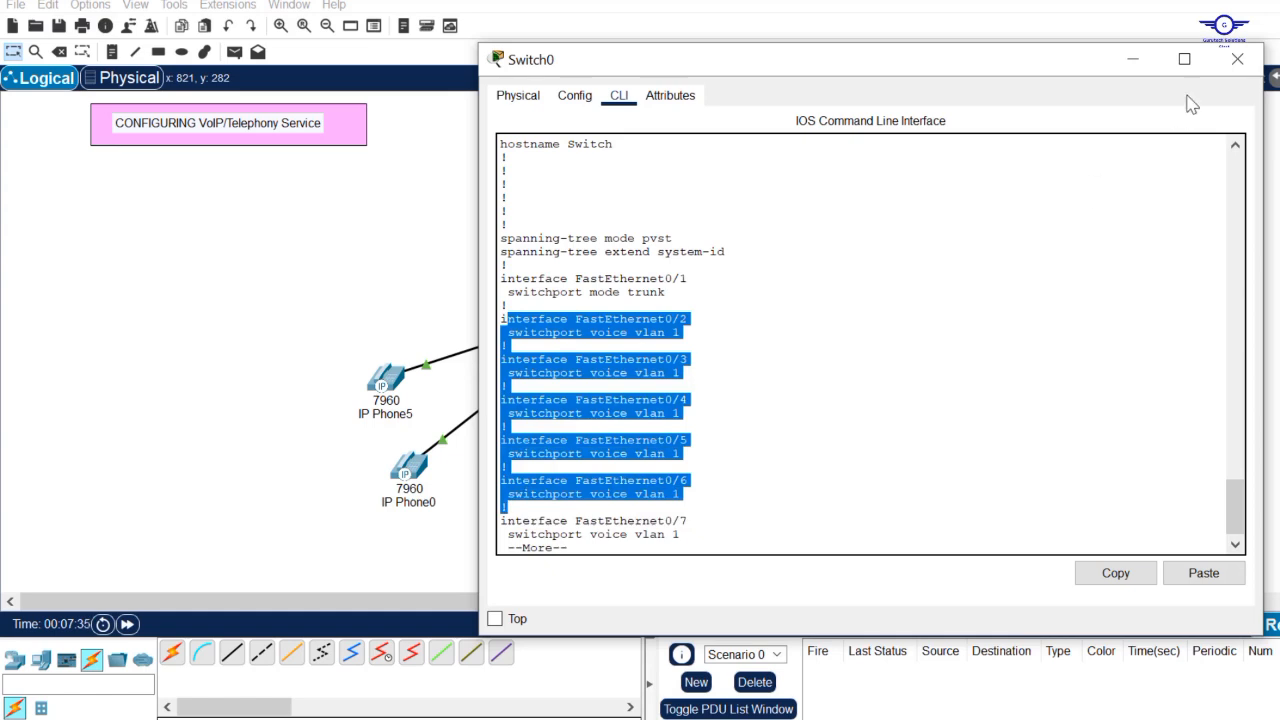
left_click(1240, 60)
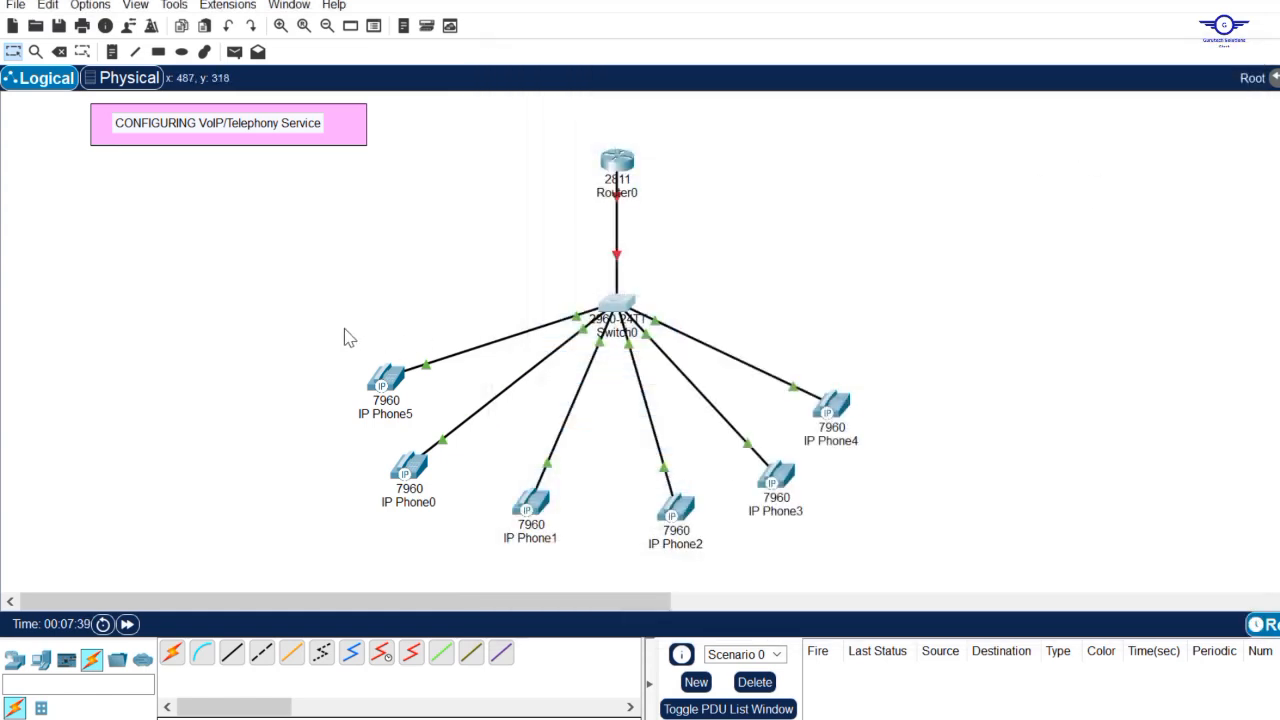
Step: Review the phones and router in the topology and consult the guide's item on router IP and the voice DHCP pool
left_click_drag(296, 336, 914, 537)
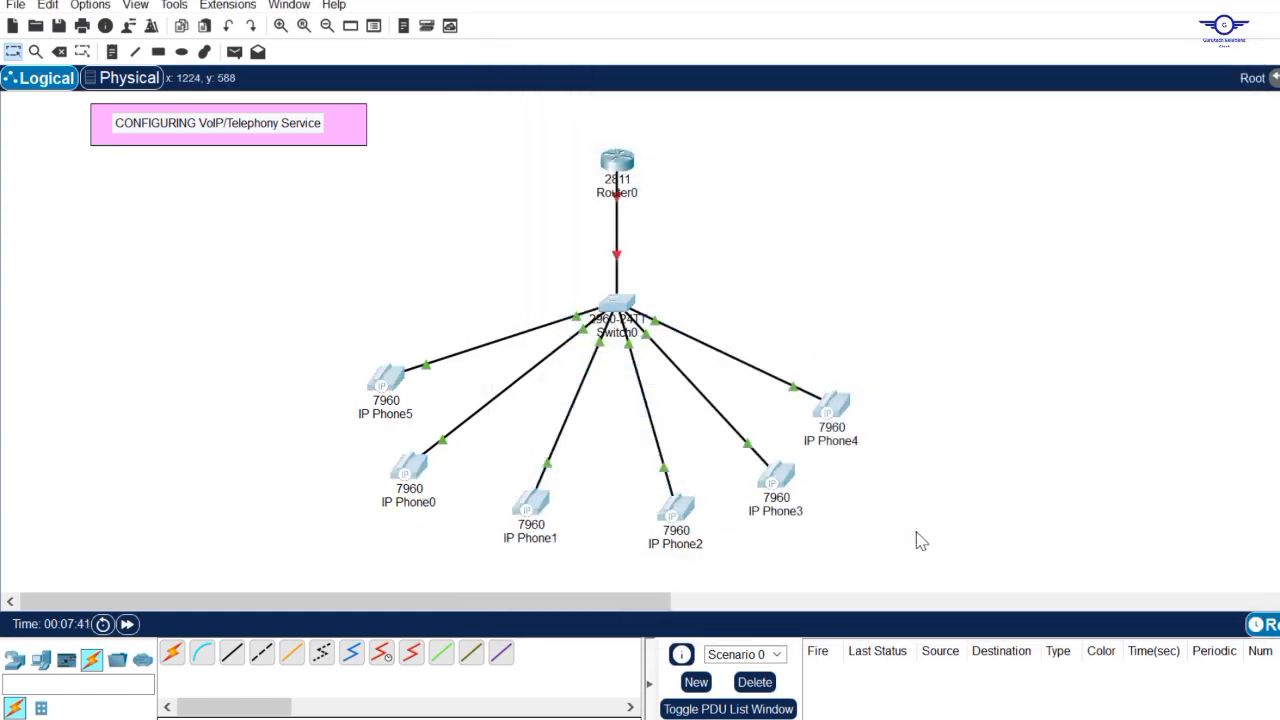
left_click_drag(537, 155, 760, 208)
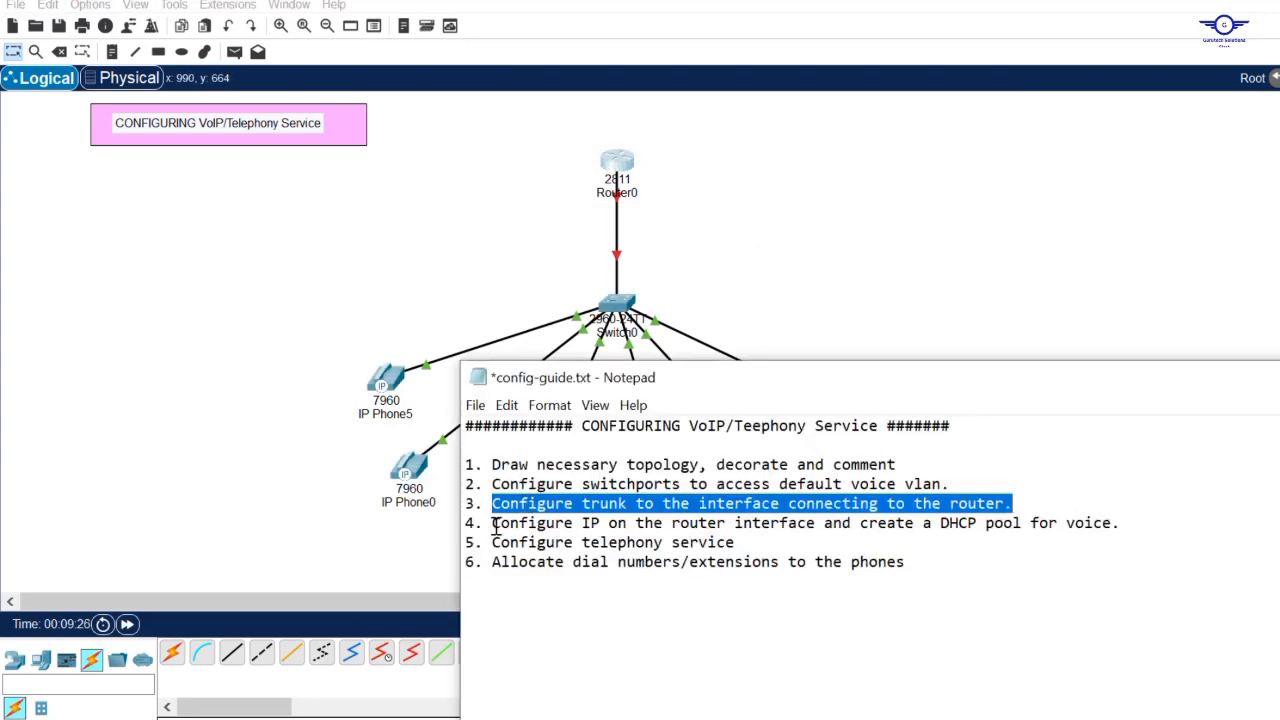
left_click_drag(492, 523, 1120, 530)
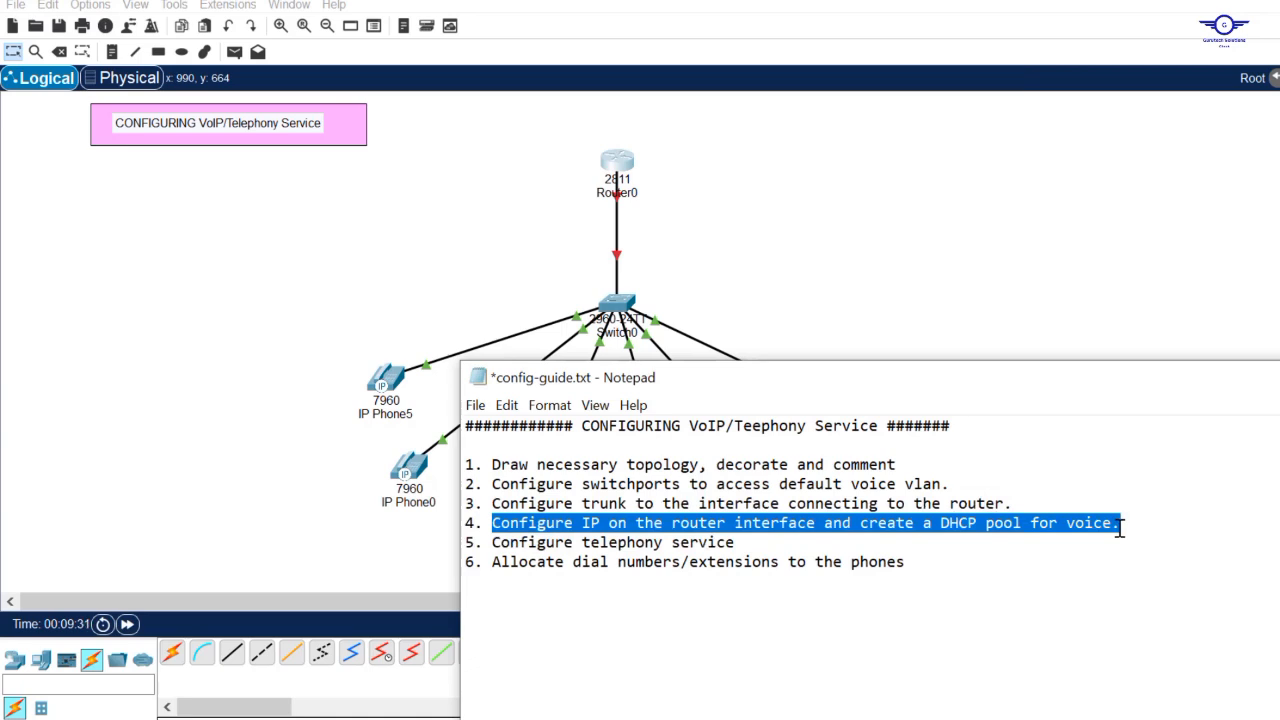
left_click(820, 255)
left_click_drag(314, 394, 915, 560)
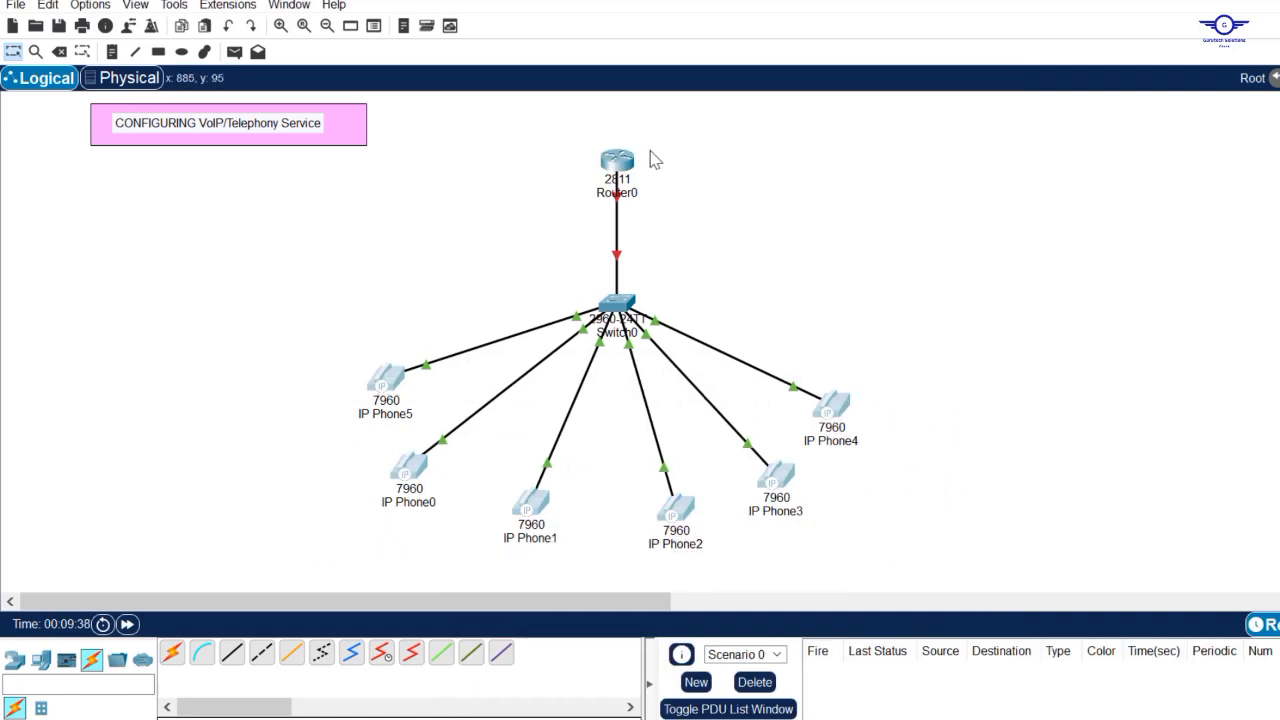
left_click_drag(555, 136, 757, 214)
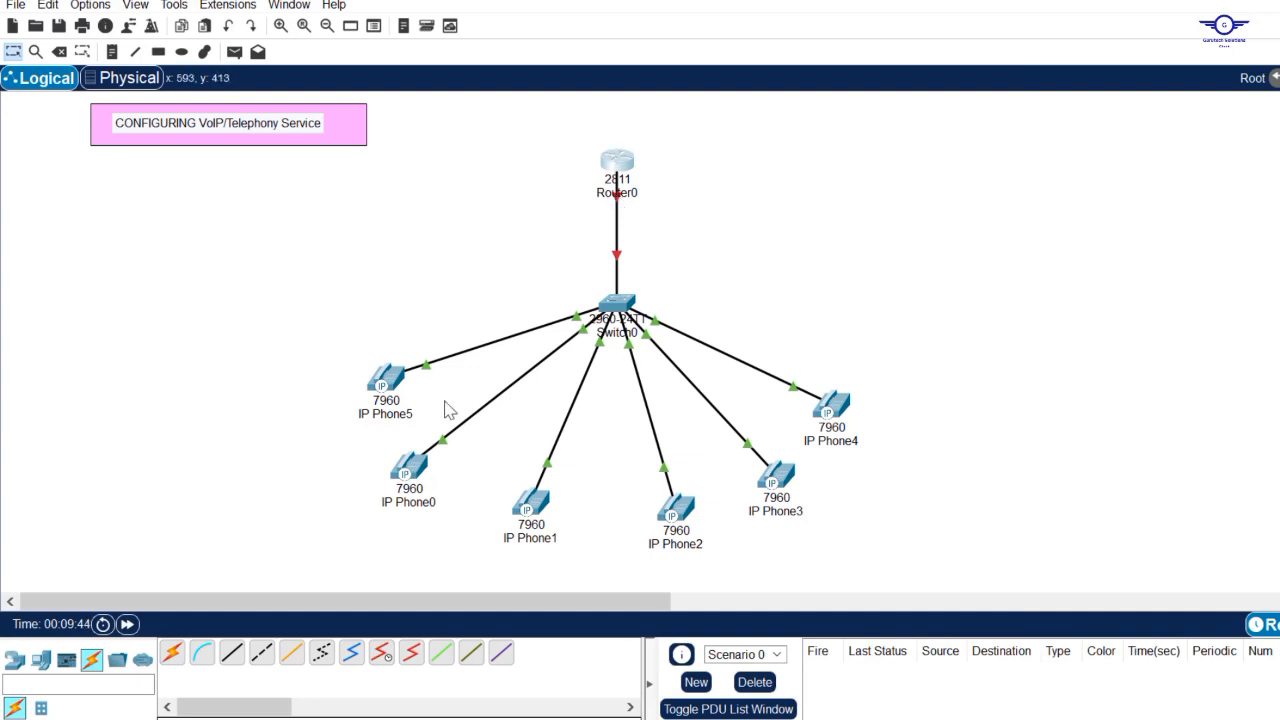
left_click_drag(296, 385, 951, 558)
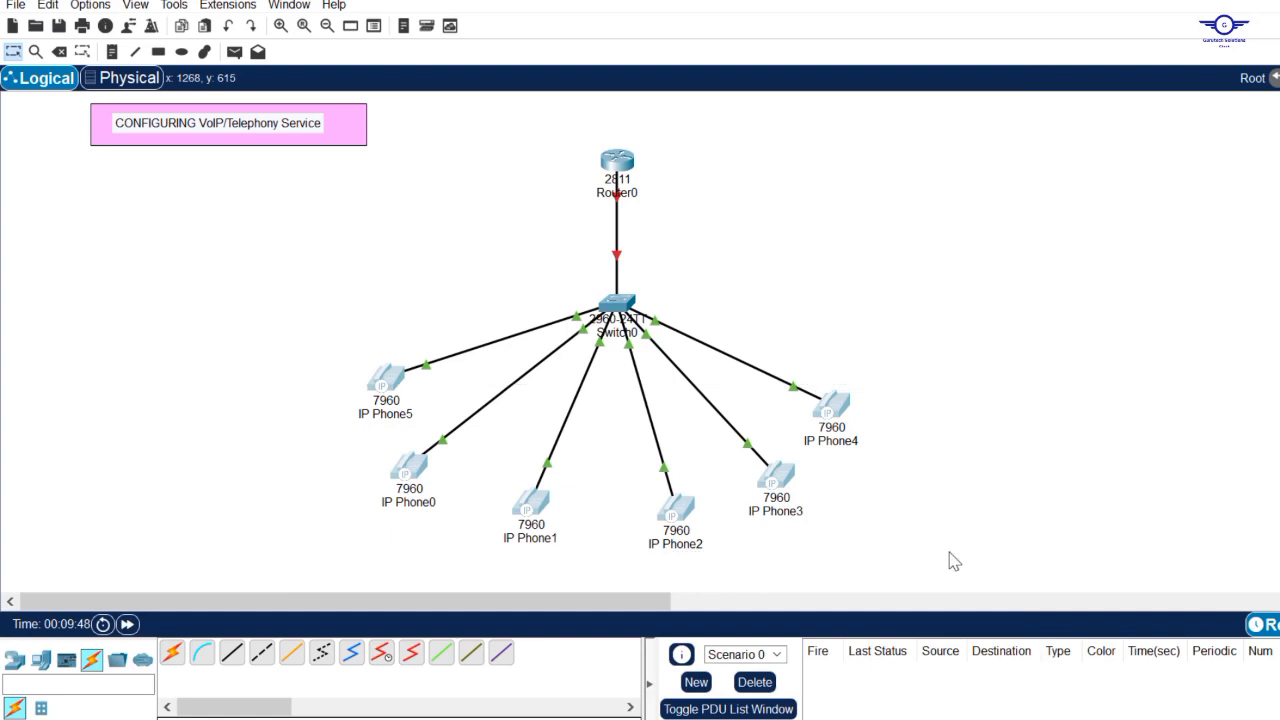
Step: Open Router0's command line and decline the initial configuration dialog with n
left_click(618, 163)
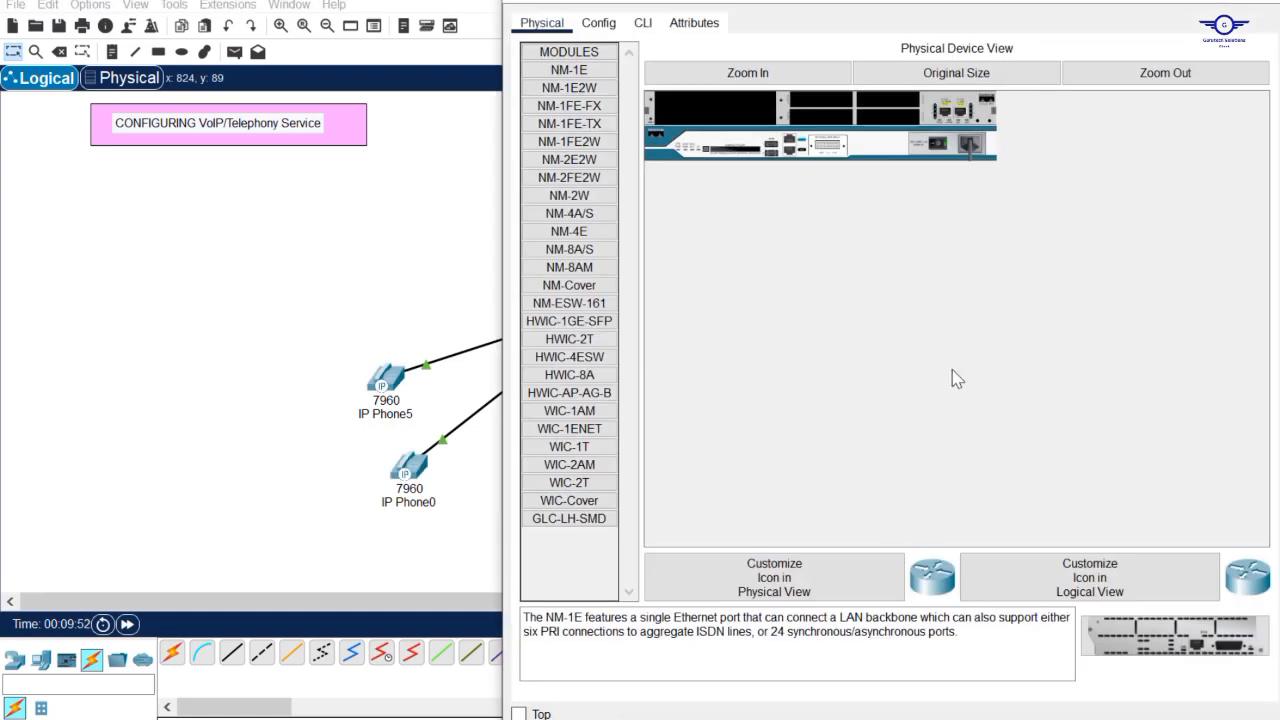
left_click(642, 23)
left_click_drag(880, 2, 912, 97)
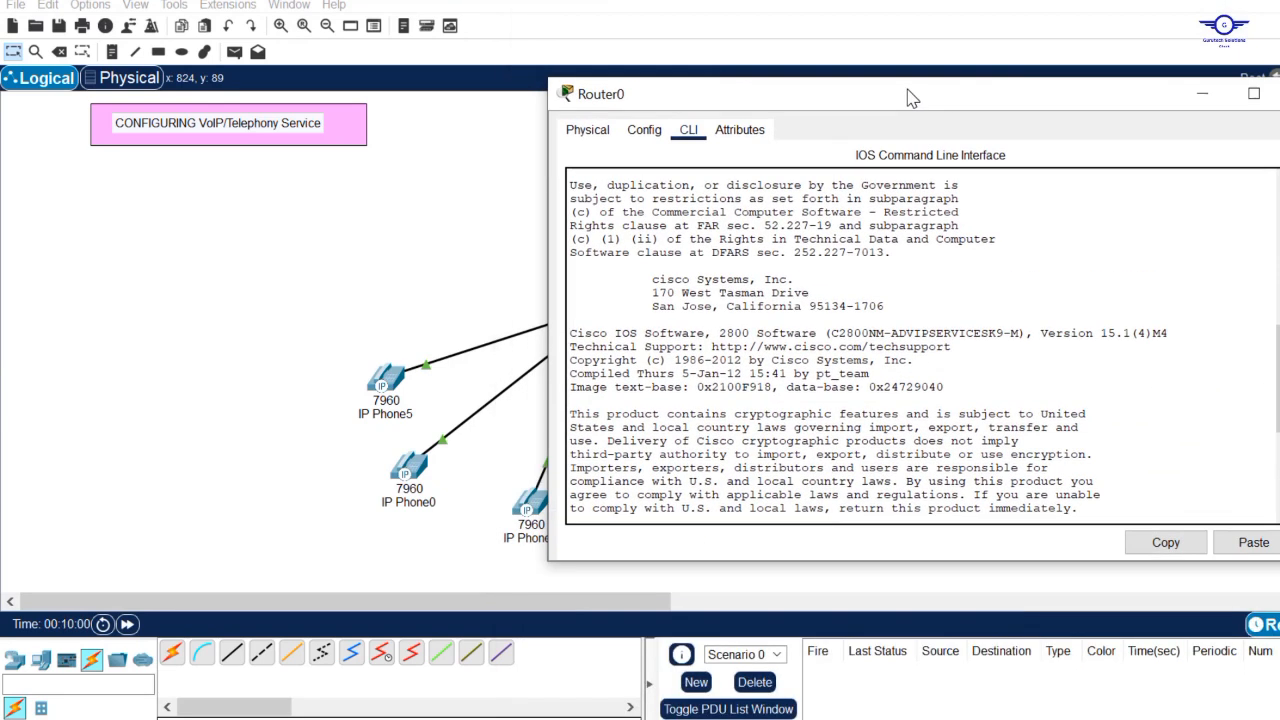
left_click(1011, 307)
key("Return")
key("Return")
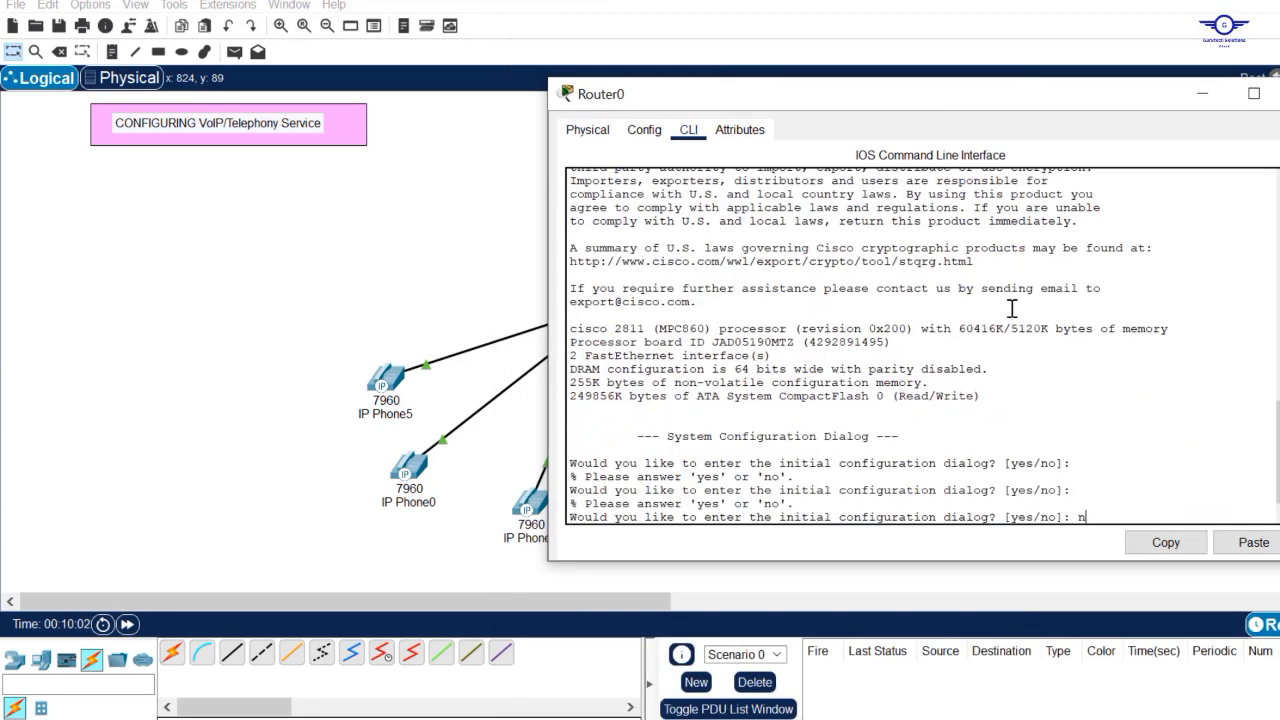
type("n")
key("Return")
key("Return")
key("Return")
key("Return")
key("Return")
Step: Enter global configuration mode on Router0 with en and conf t
type("en")
key("Return")
type("conf t")
key("Return")
key("Return")
key("Return")
key("Return")
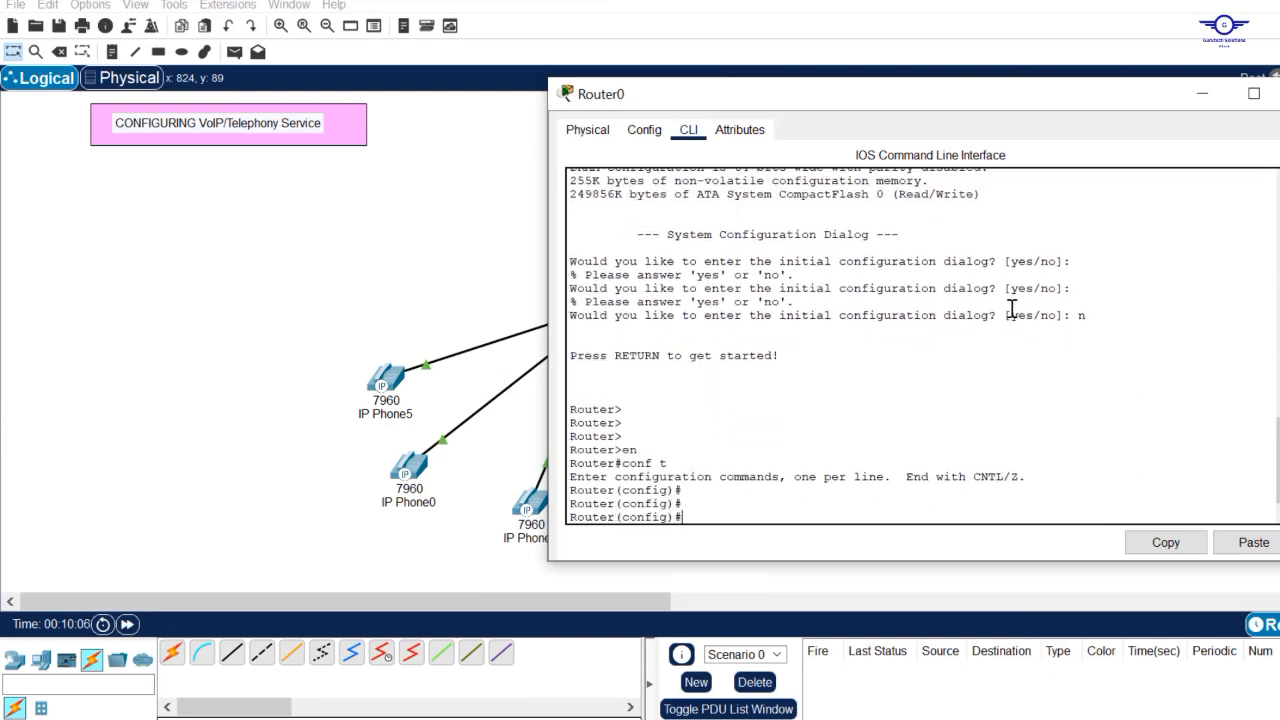
Step: Enable Router0's interface fa0/0, which connects to the switch, with the no shut command
left_click(503, 268)
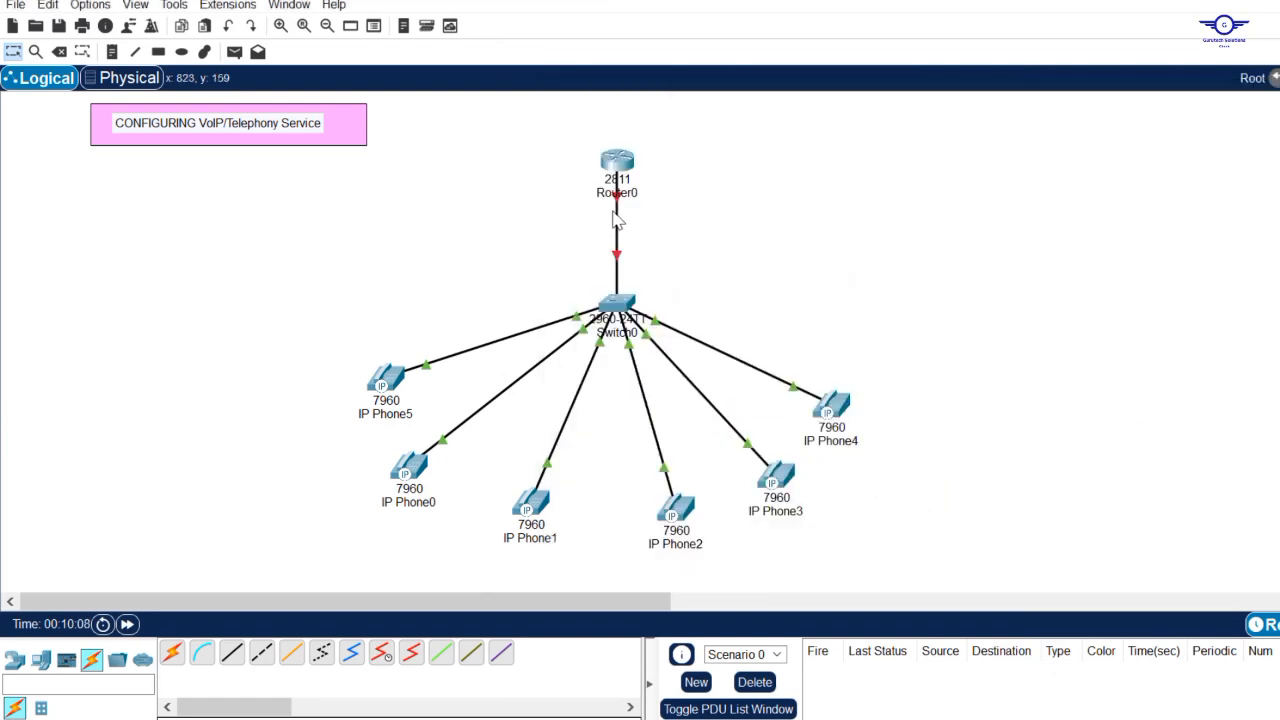
mouse_move(622, 208)
left_click(618, 162)
type("int fa0/0")
key("Return")
key("Return")
type("no s")
type("hut")
key("Return")
key("Return")
key("Return")
key("Return")
key("Return")
key("Return")
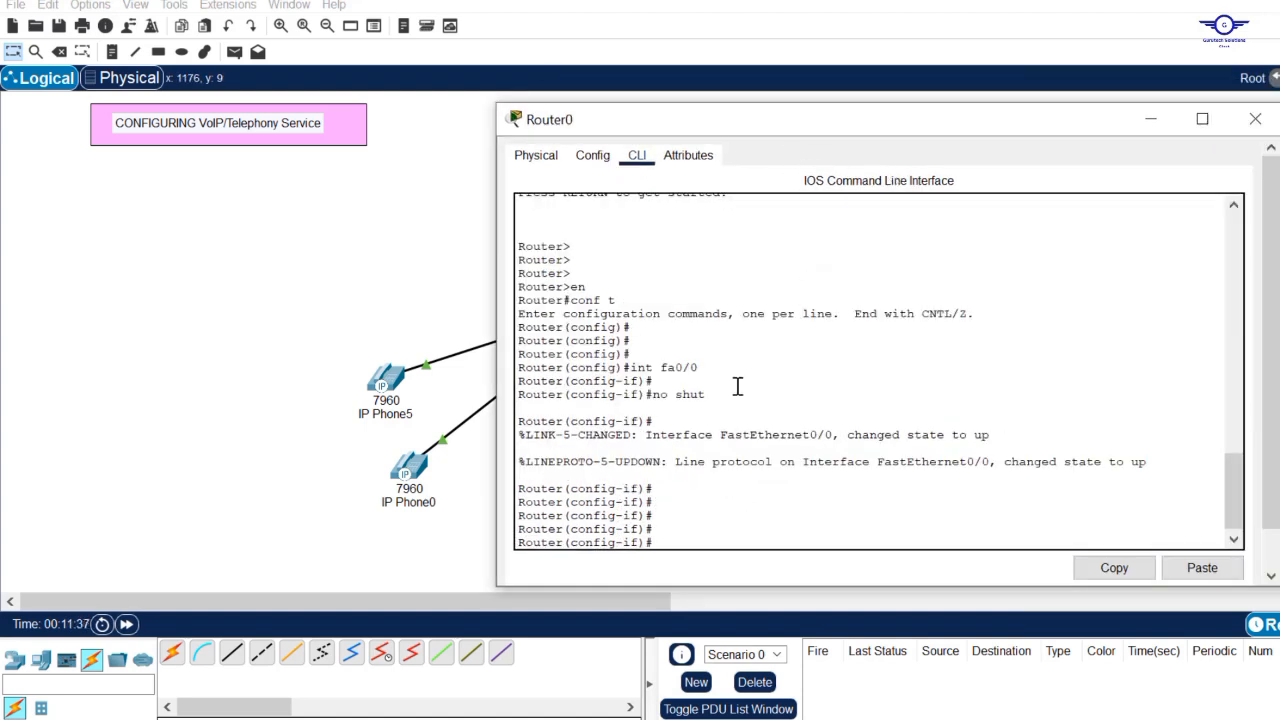
Step: Add the note 10.10.10.0/24 to the workspace beside the link between Router0 and Switch0
left_click(399, 186)
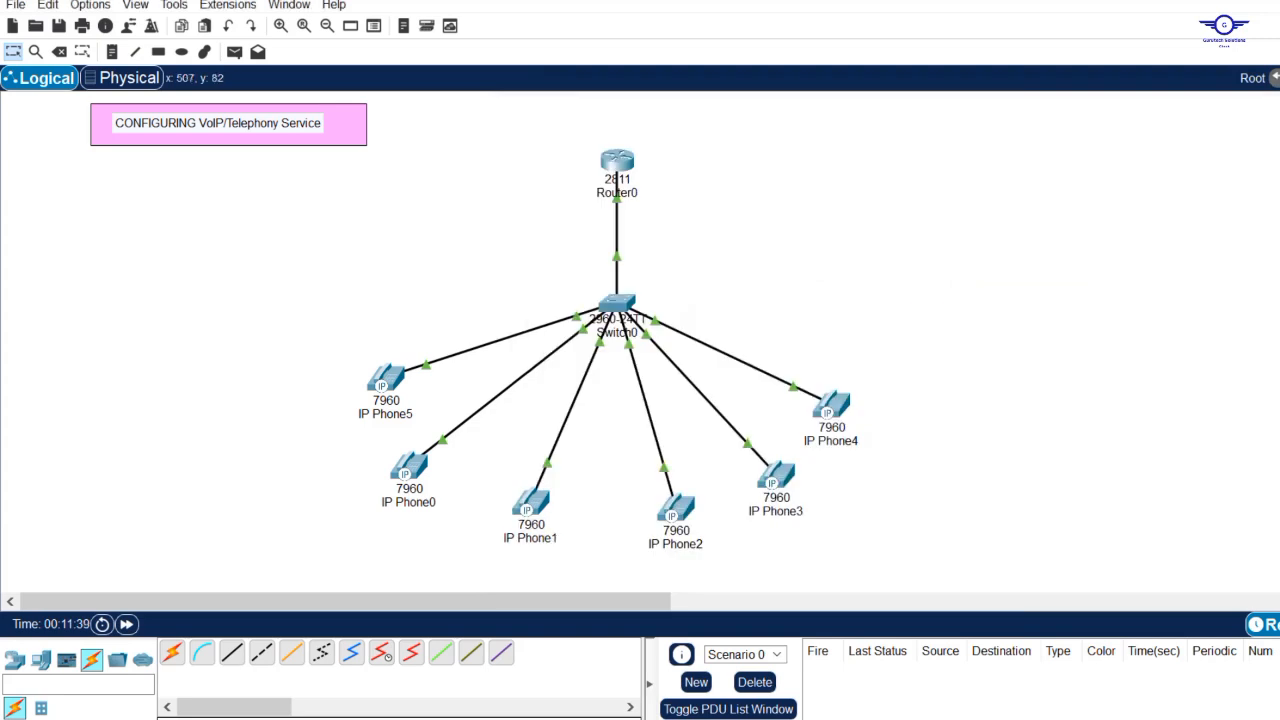
left_click(112, 51)
left_click(526, 262)
type("10.10.10.0/24")
key("Escape")
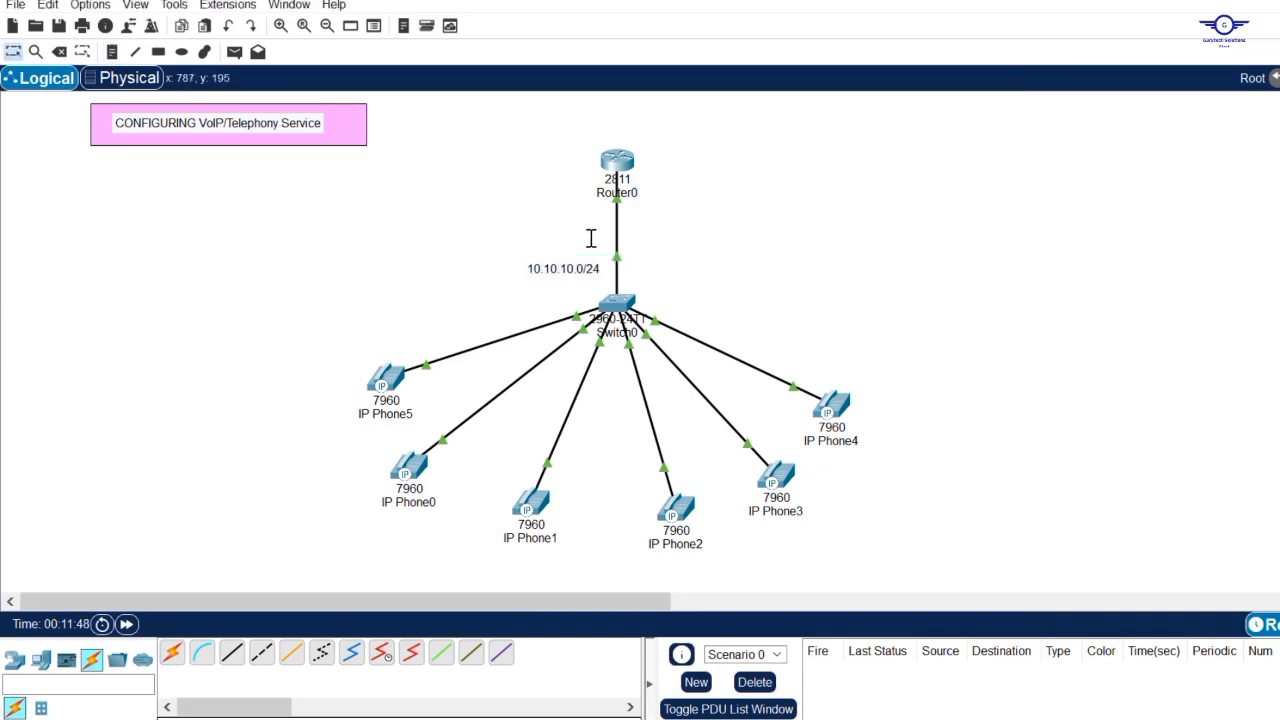
Step: Assign IP address 10.10.10.1 with mask 255.255.0.0 to Router0's interface fa0/0 and return to global configuration mode
left_click(618, 163)
type("ig-if)#ip add")
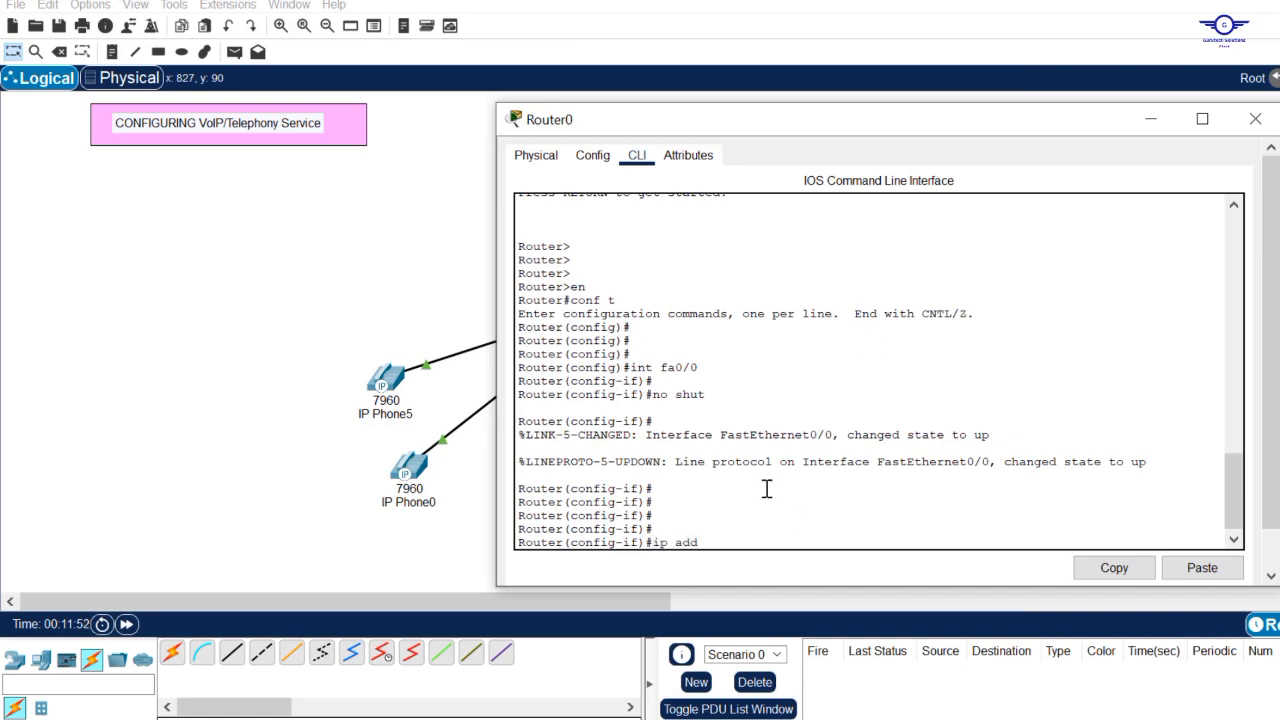
type(" 10.10.10.1 255.255")
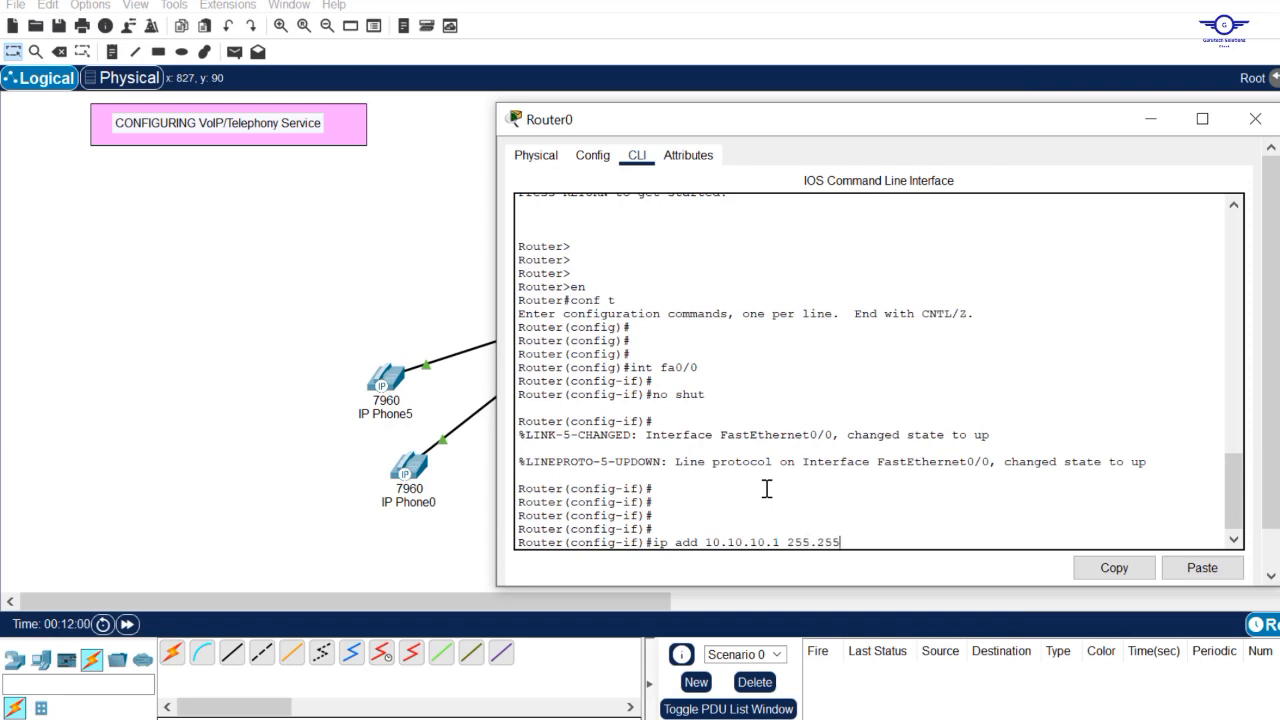
type(".0.0")
key("Return")
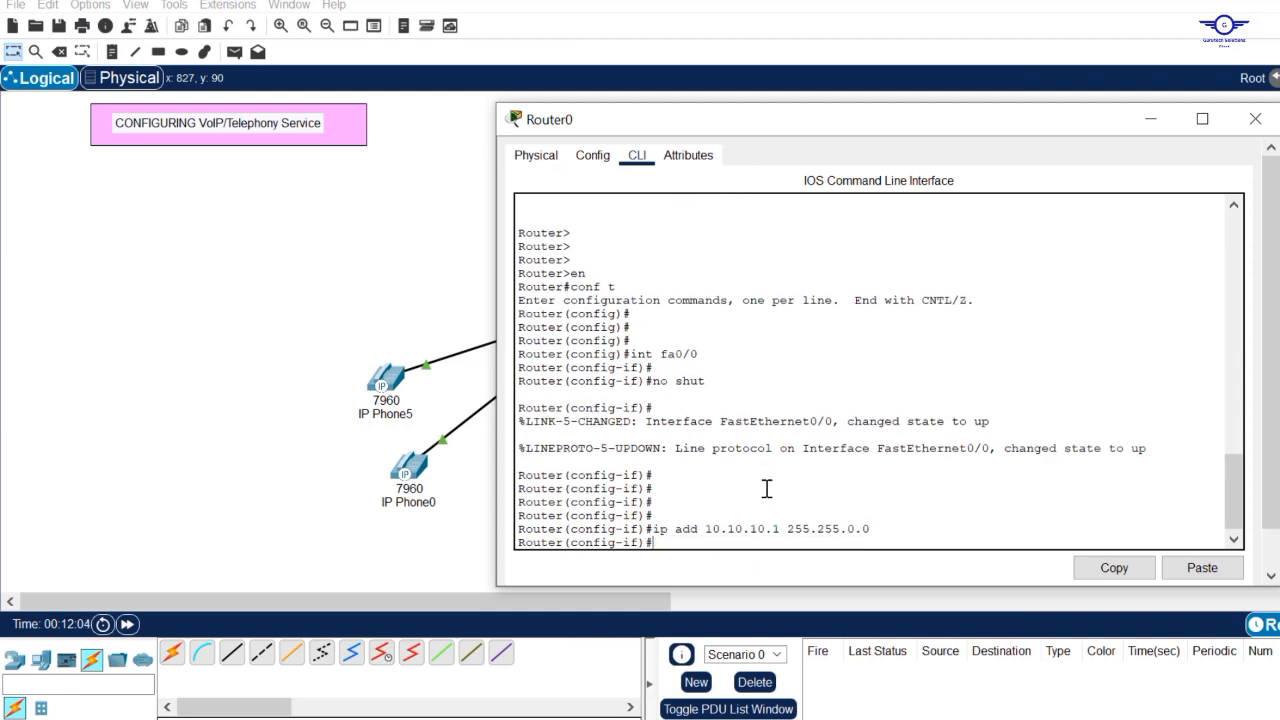
type("ex")
key("Return")
key("Return")
key("Return")
key("Return")
key("Return")
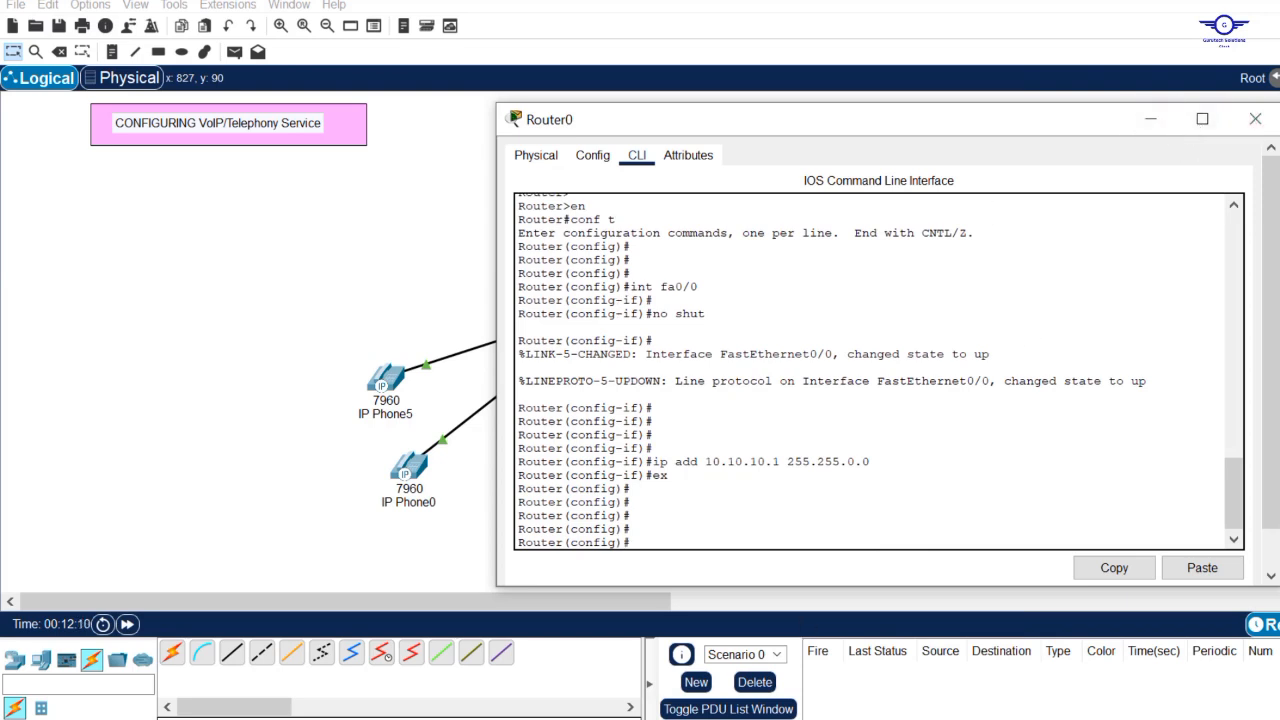
Step: Consult the DHCP pool item in the Notepad configuration guide and return to Router0's command line
key("alt+Tab")
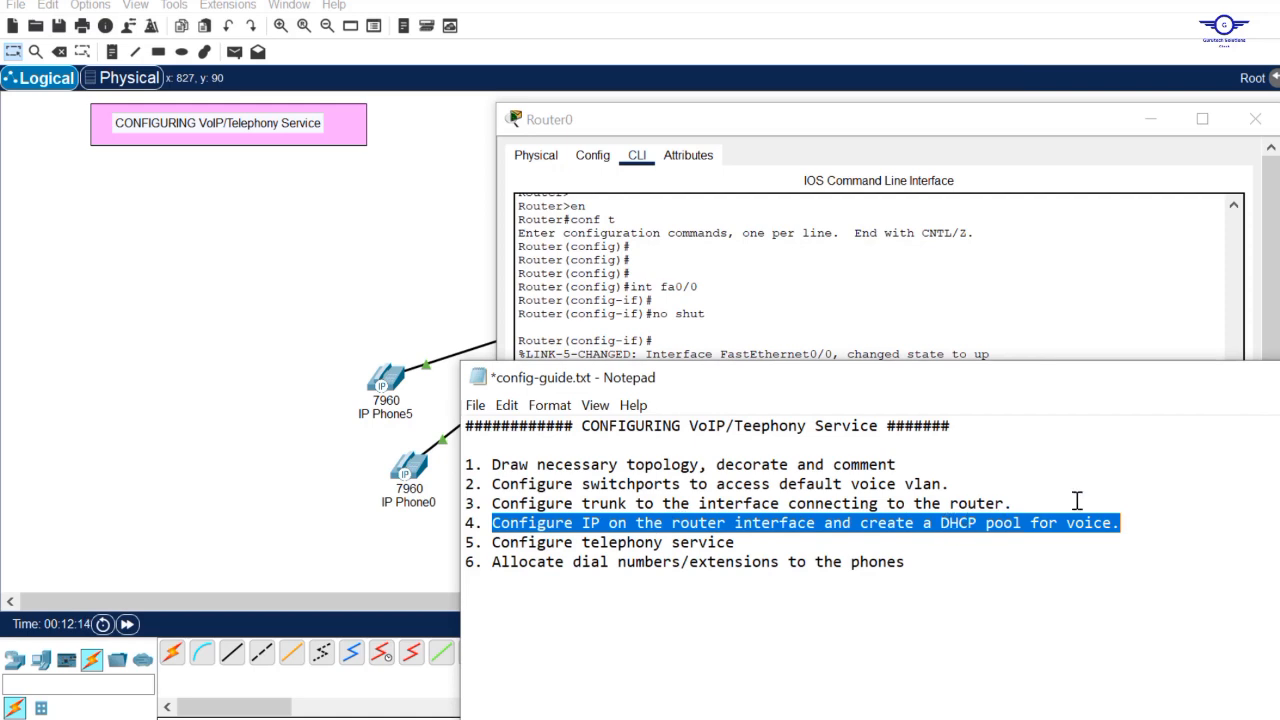
left_click(894, 294)
key("Return")
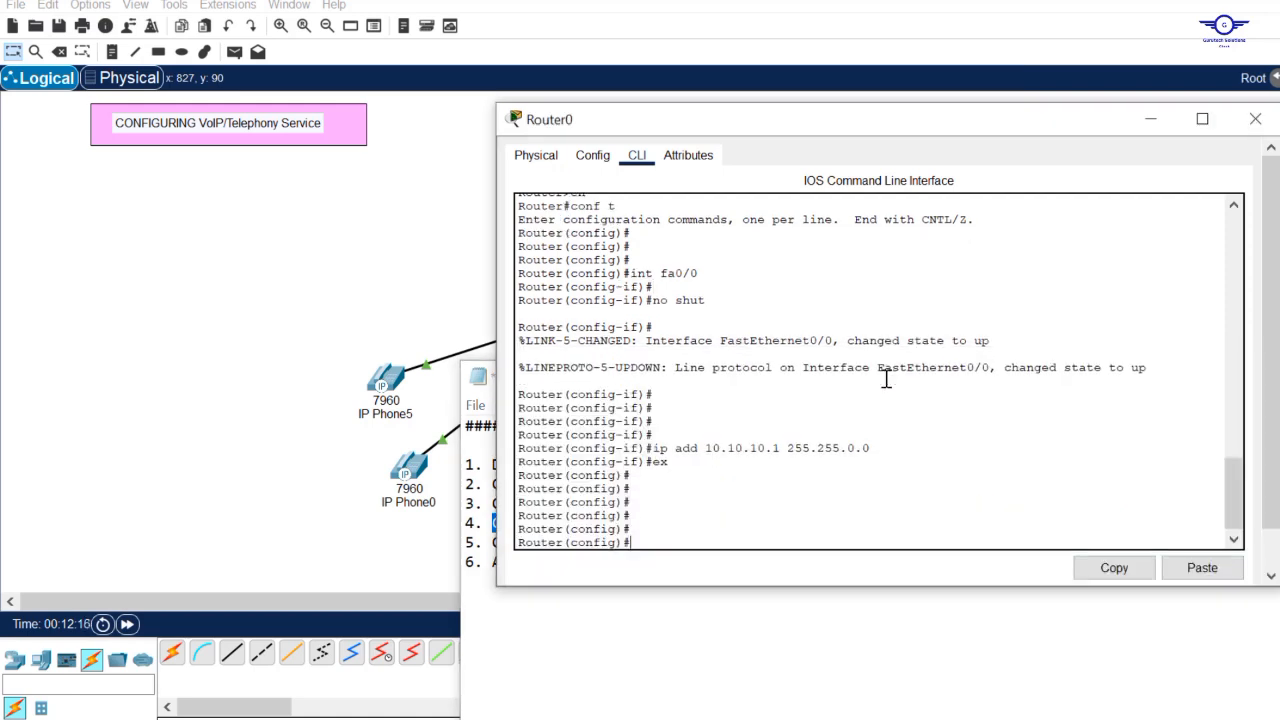
key("Return")
key("Return")
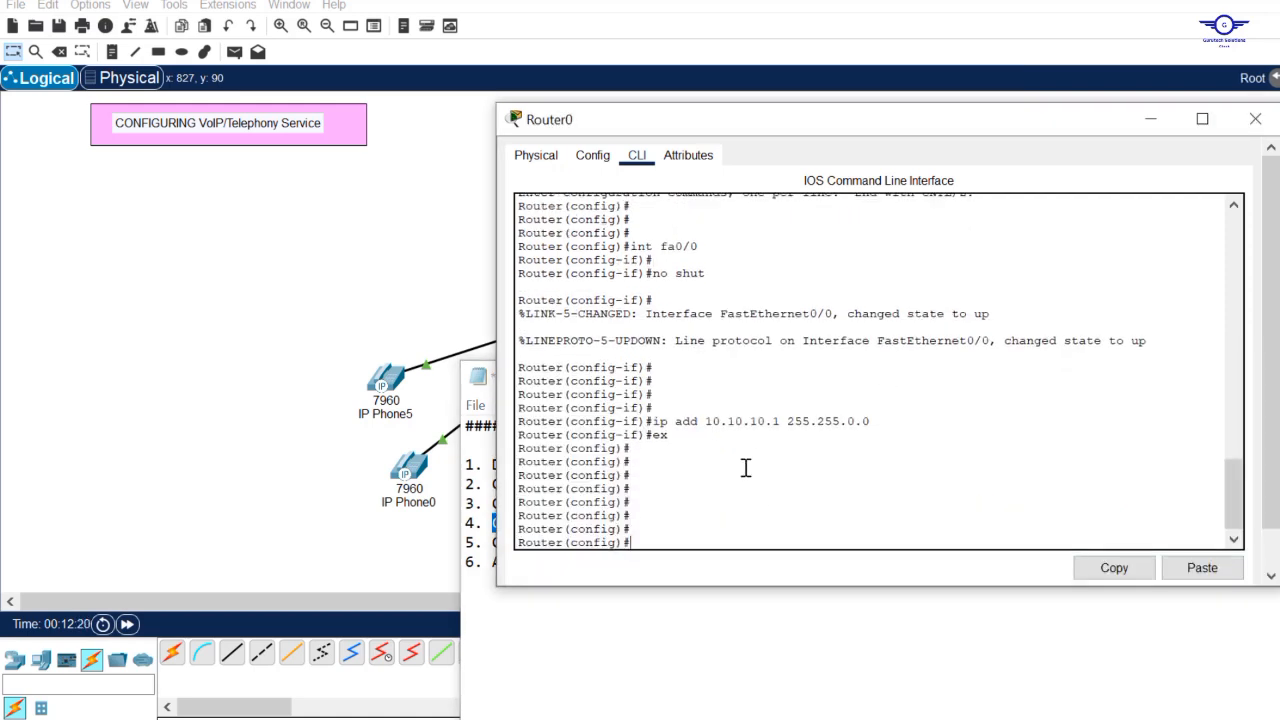
Step: Enable the DHCP service on Router0 with the service dhcp command
key("BackSpace")
type("serv")
key("Tab")
type("dh")
key("Tab")
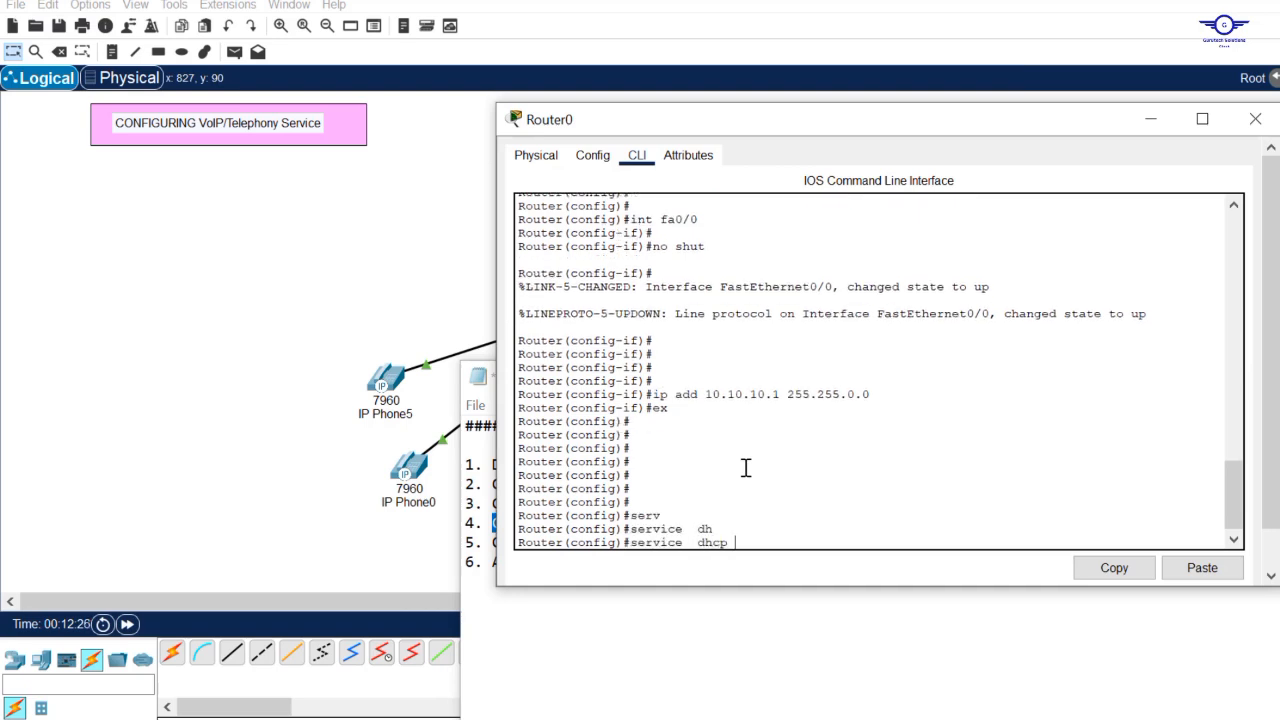
key("Return")
key("Return")
key("Return")
key("Return")
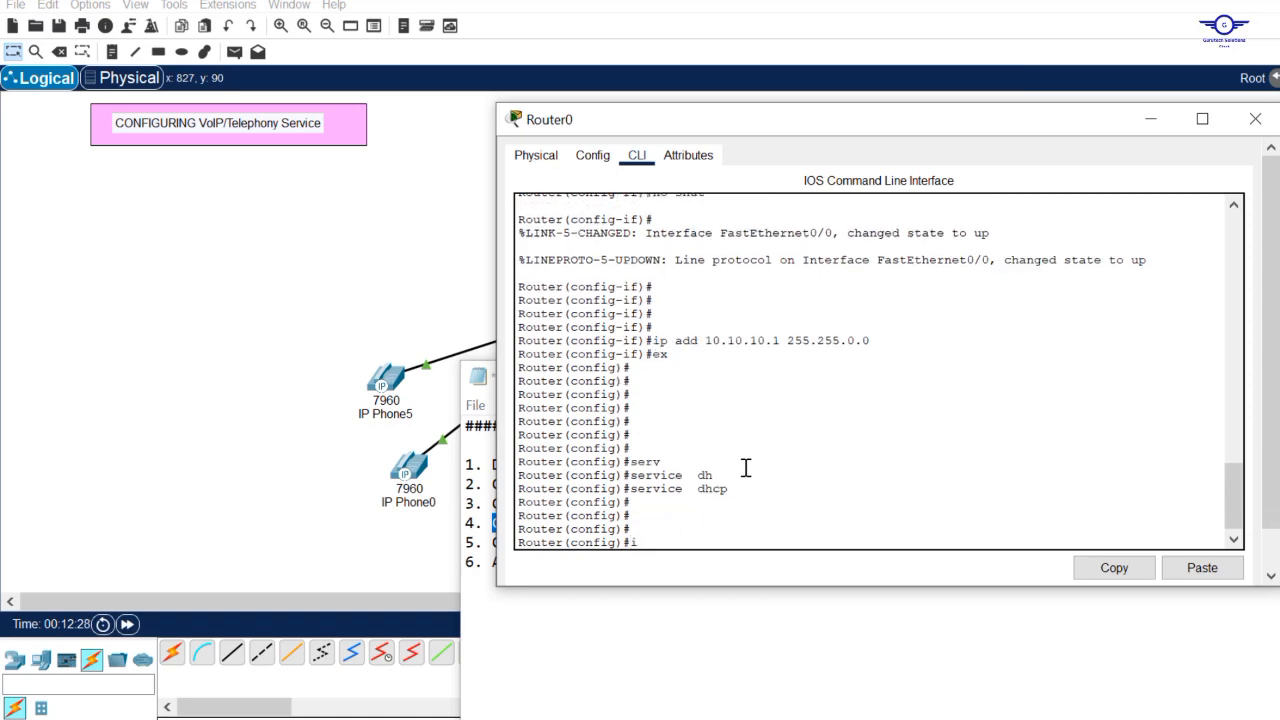
Step: Create a DHCP pool named VOICE on Router0
type("ip dhc")
key("Tab")
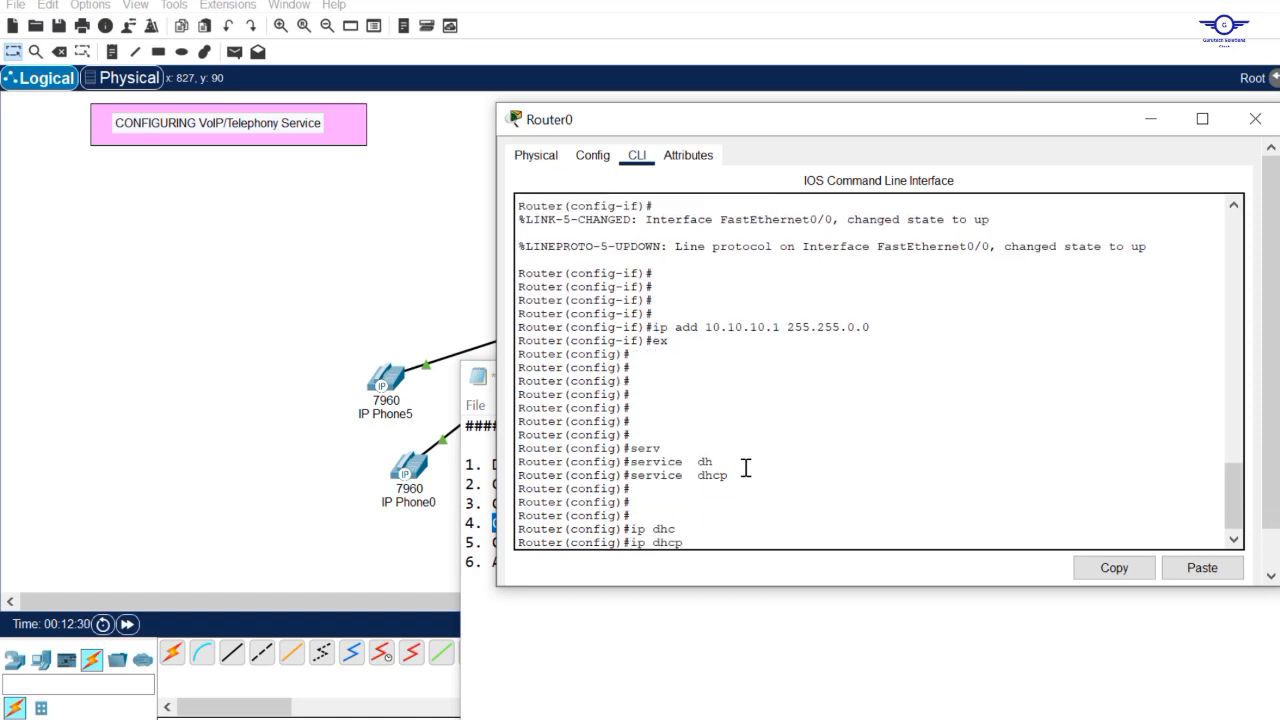
type("p")
key("Tab")
key("Caps_Lock")
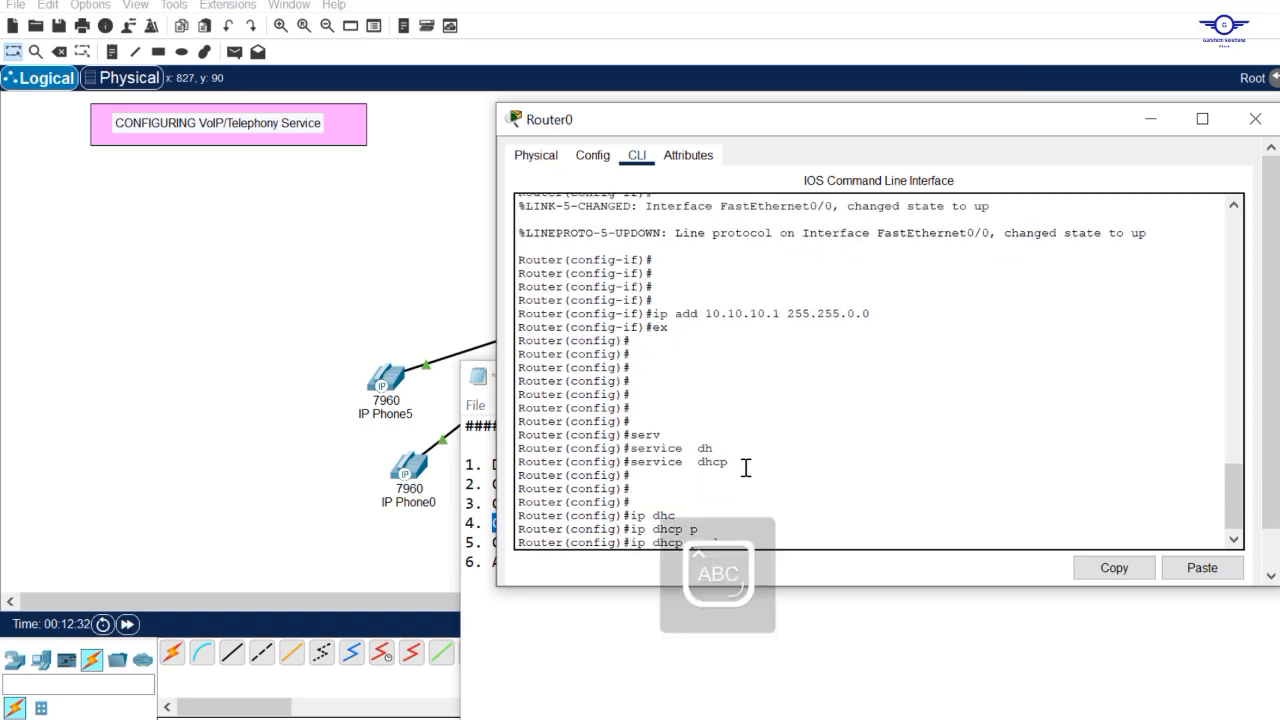
type("VOICE")
key("Caps_Lock")
key("Return")
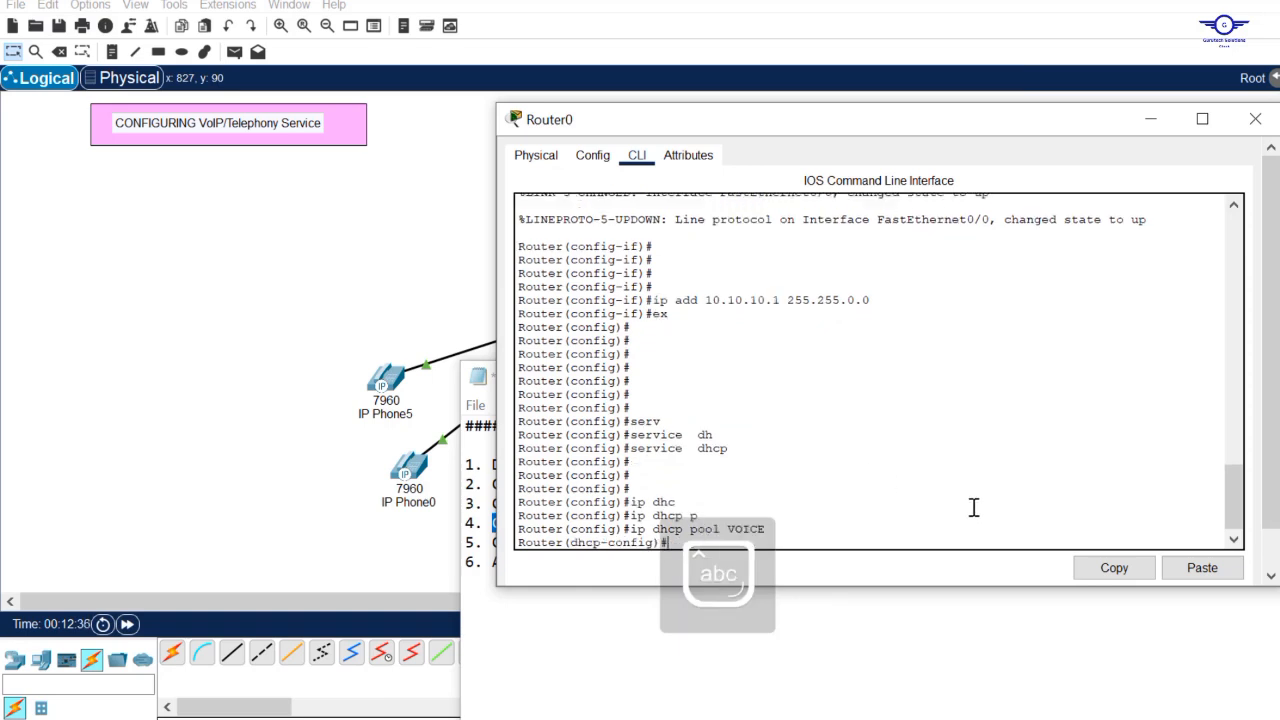
Step: Set the VOICE pool's network to 10.10.10.0 with mask 255.255.255.0
key("Tab")
type("10.10.1")
key("BackSpace")
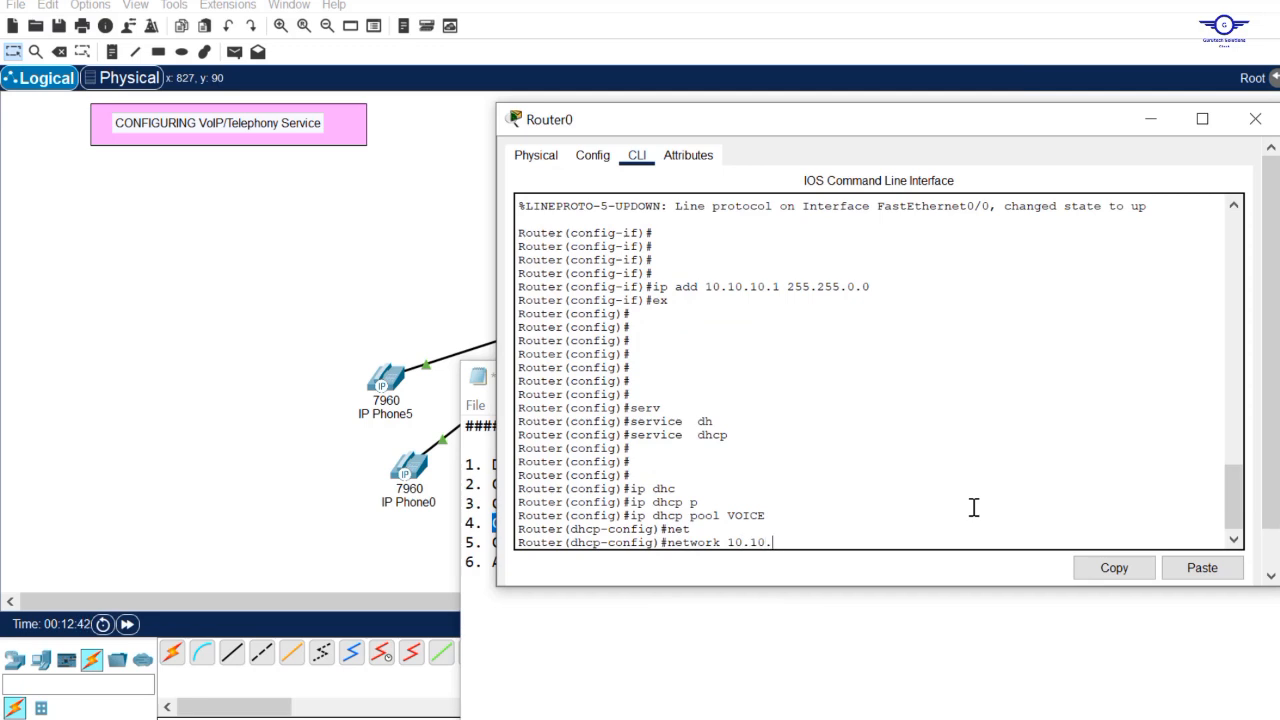
type("10.0 255.255.255.0")
key("Return")
left_click_drag(872, 273, 838, 273)
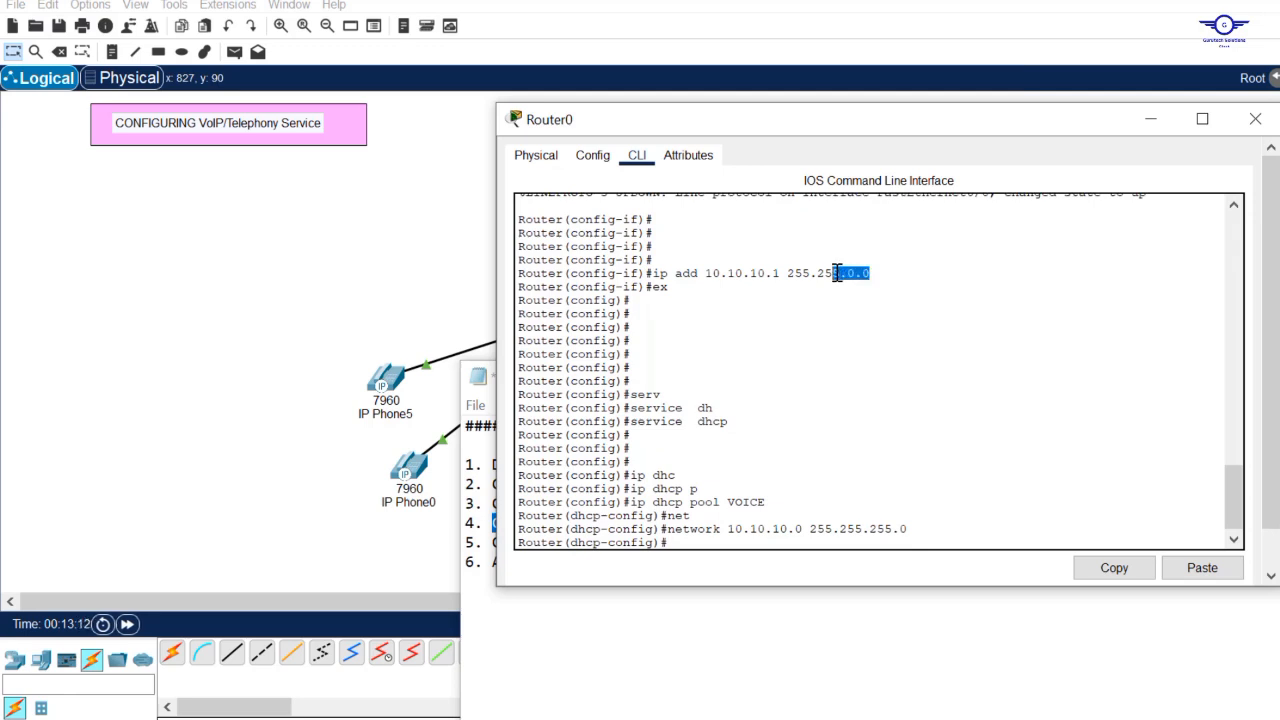
Step: Set the VOICE pool's default router to 10.10.10.1
left_click(875, 537)
type("def")
key("Tab")
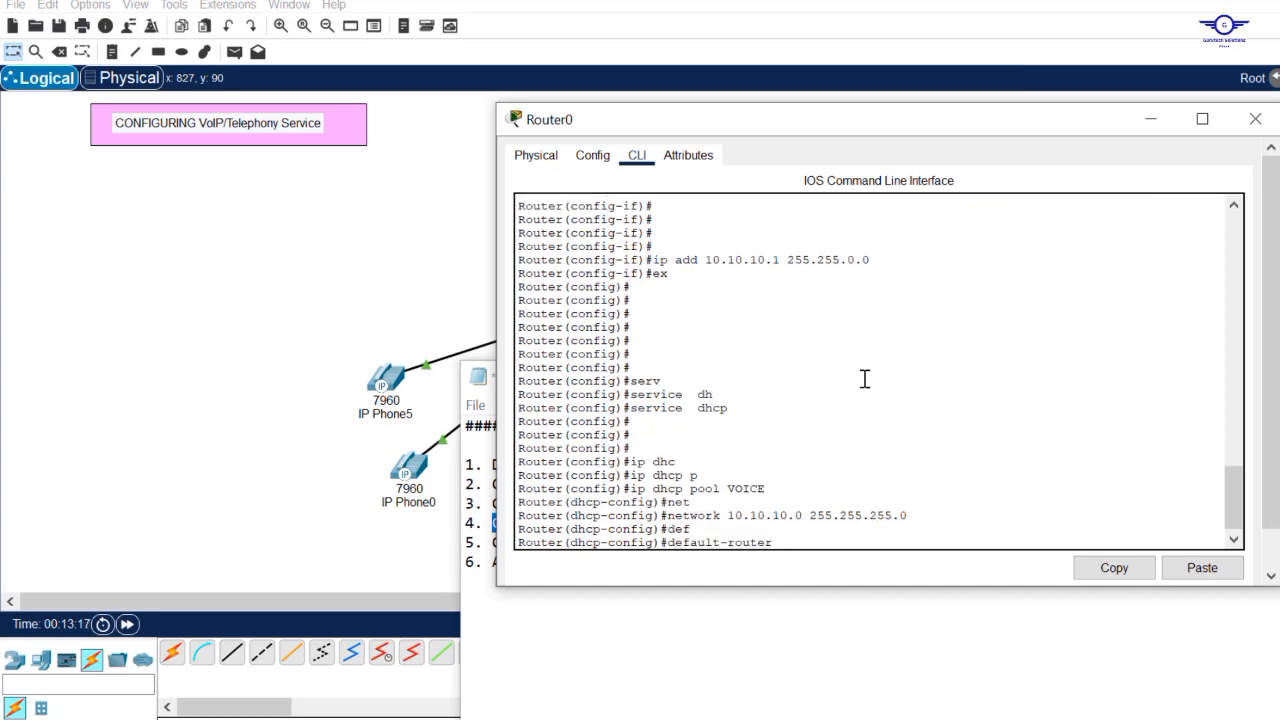
type("10.10.10.")
key("Return")
key("Return")
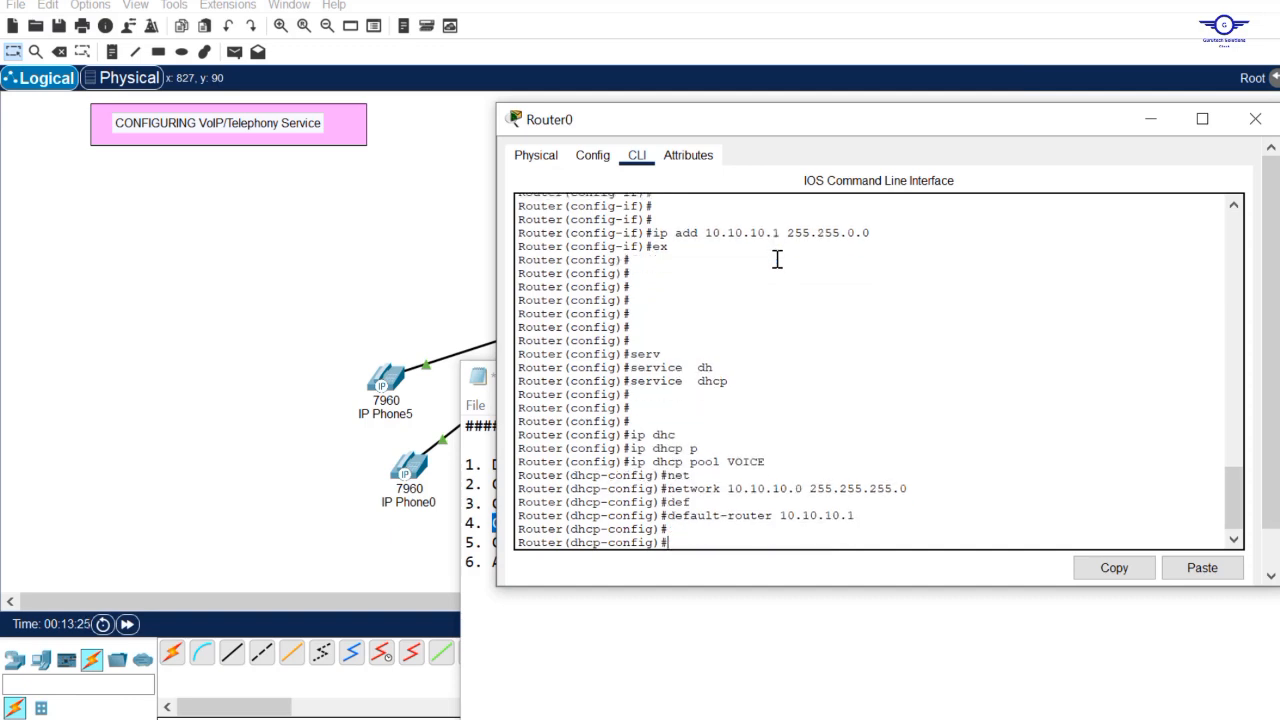
Step: Set DHCP option 150 in the VOICE pool to IP address 10.10.10.1
type("opt")
key("Tab")
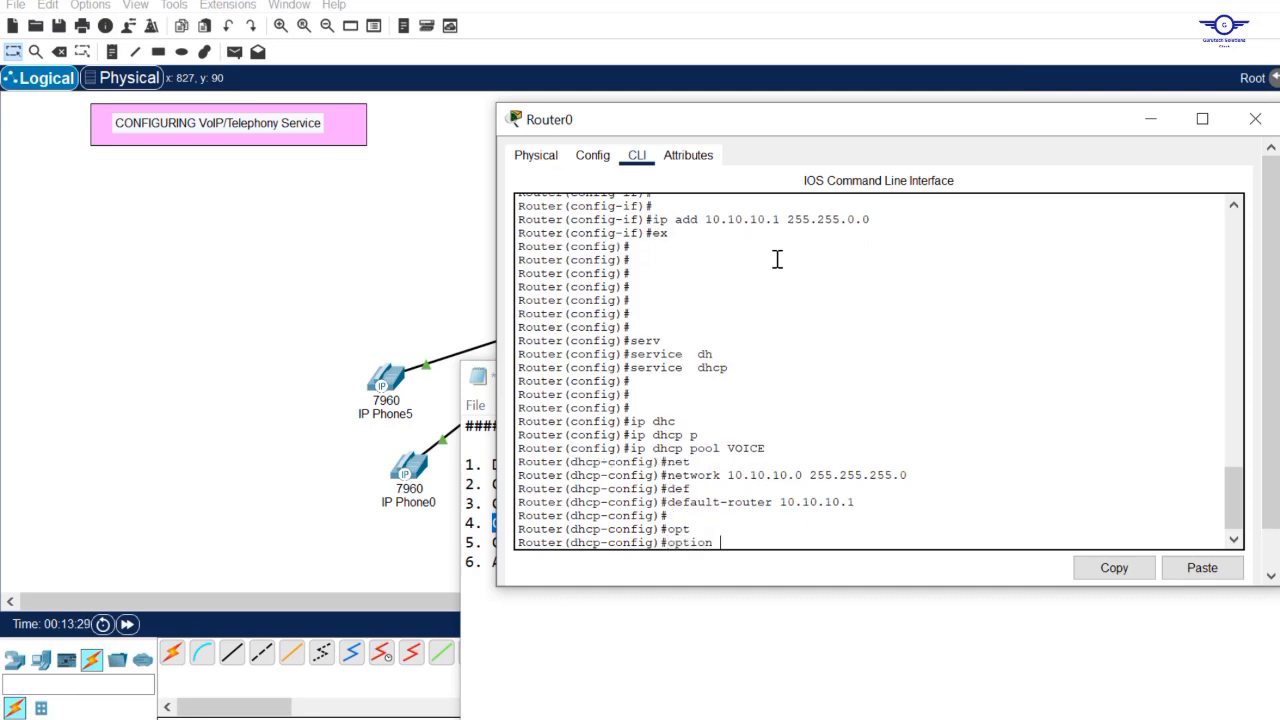
type("150 ?")
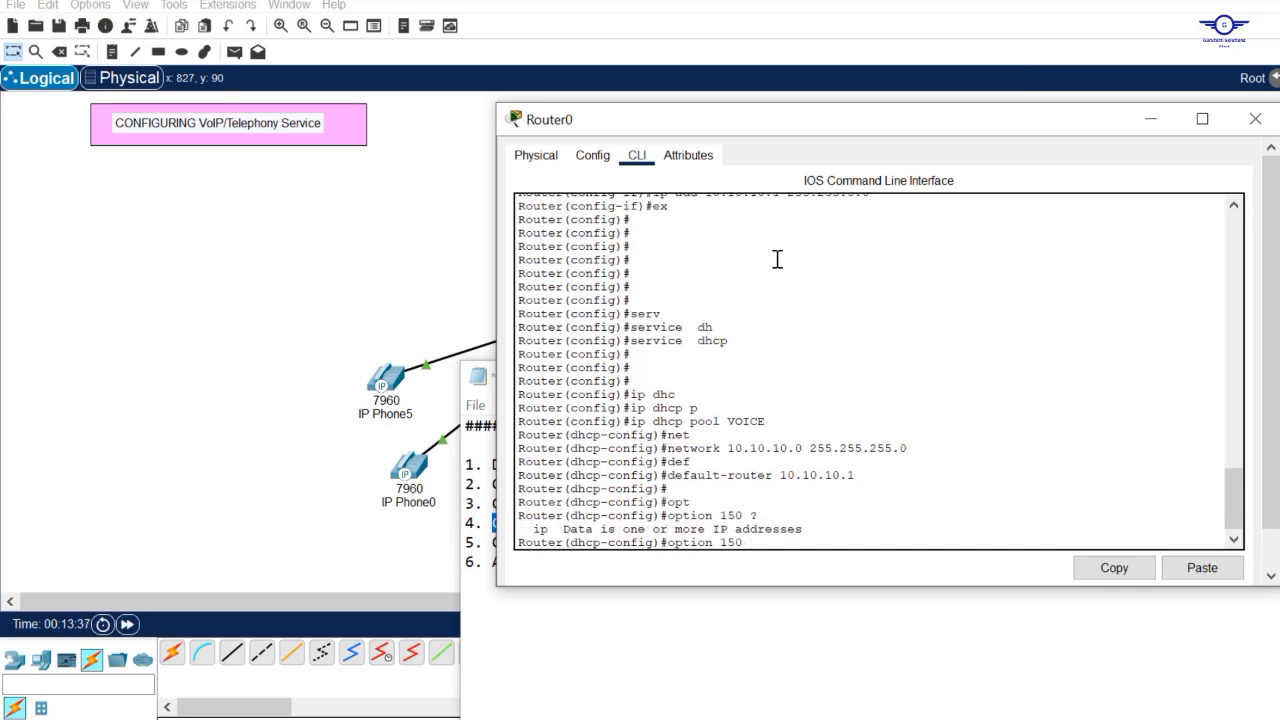
type("o")
key("BackSpace")
type("ip")
left_click_drag(860, 474, 783, 474)
type("10.10.10.1")
key("Return")
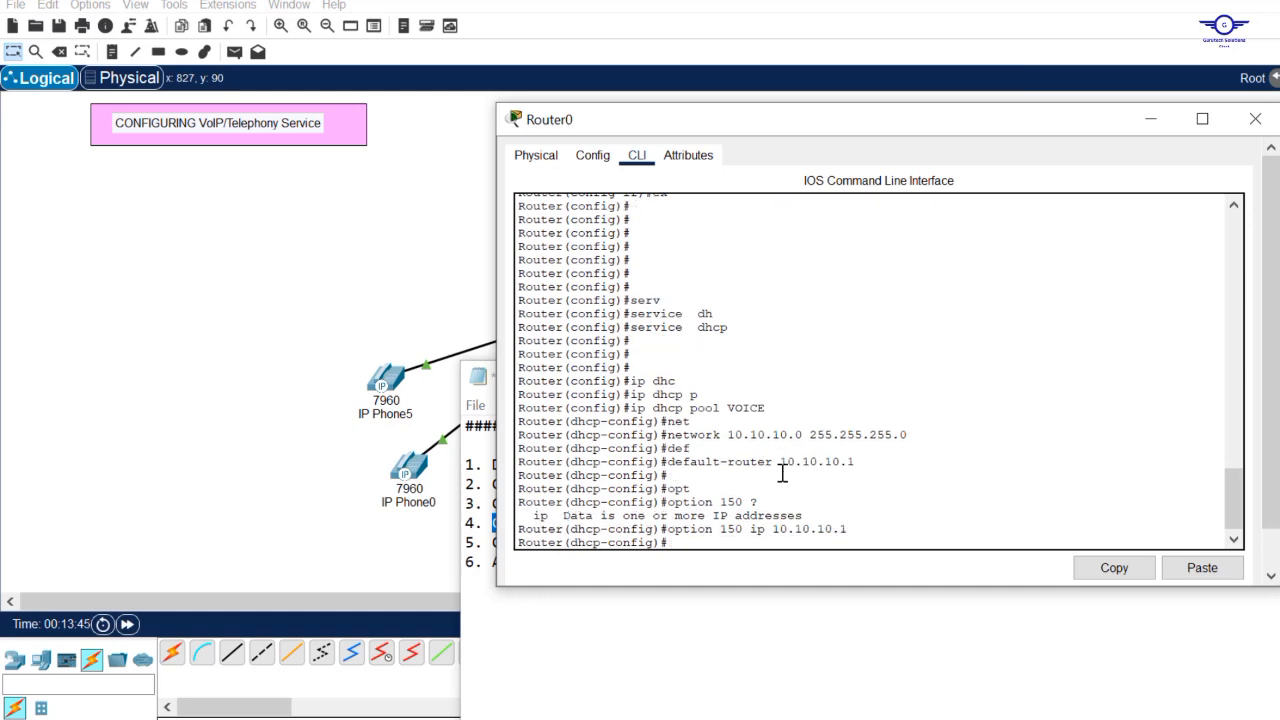
Step: Leave the DHCP pool configuration and save Router0's configuration with do wr
type("ex")
key("Return")
key("Return")
key("Return")
key("Return")
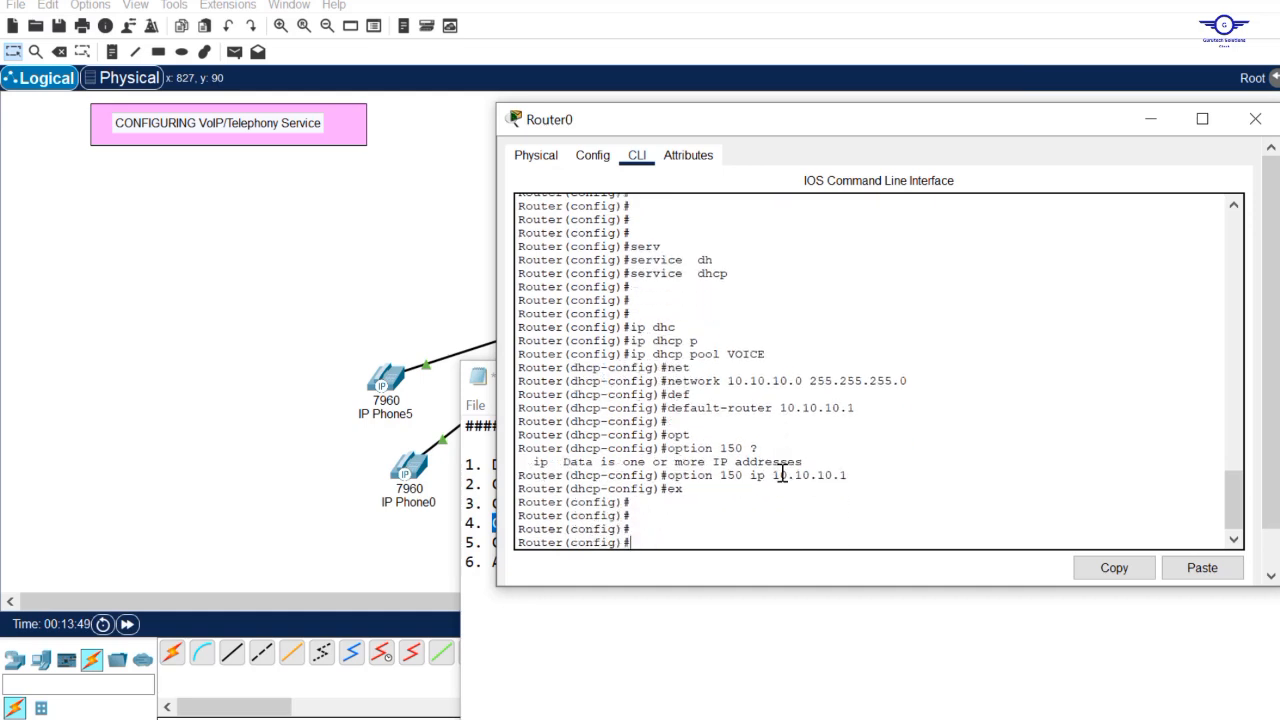
type("do wr")
key("Return")
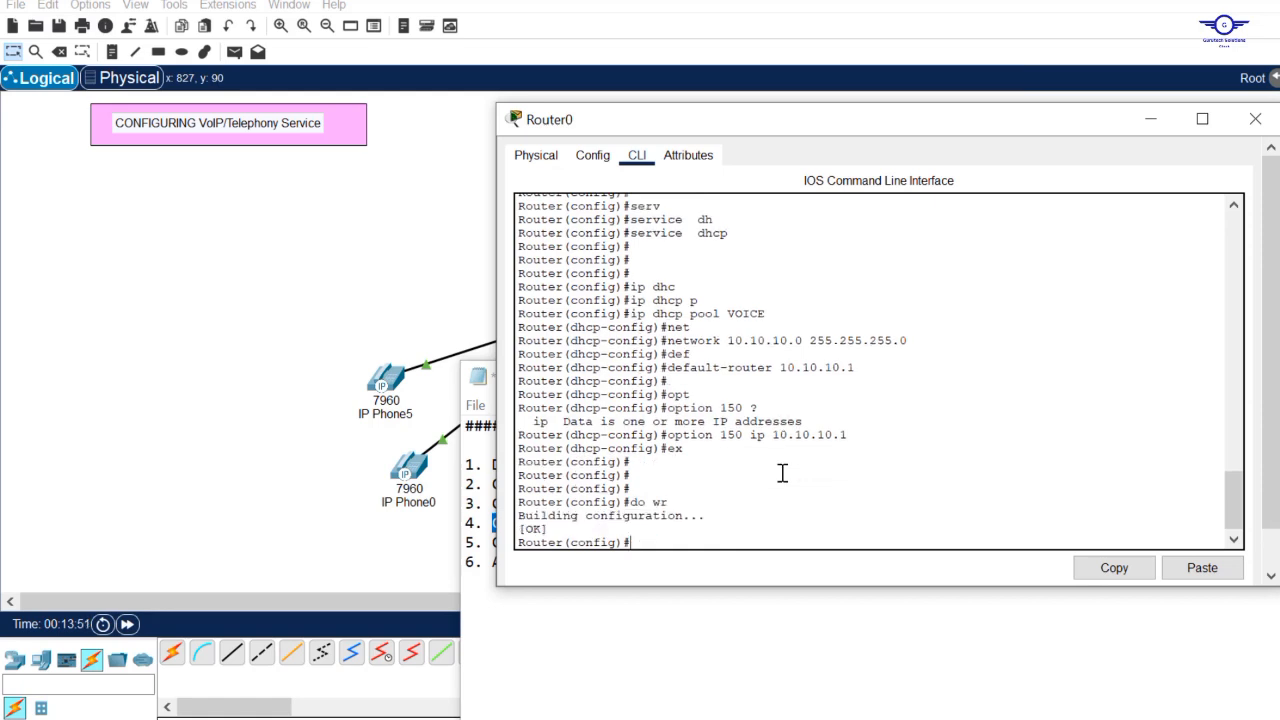
Step: Copy the earlier ip add command from Router0's command history and paste it at the prompt of interface fa0/0
scroll(851, 386, "up", 7)
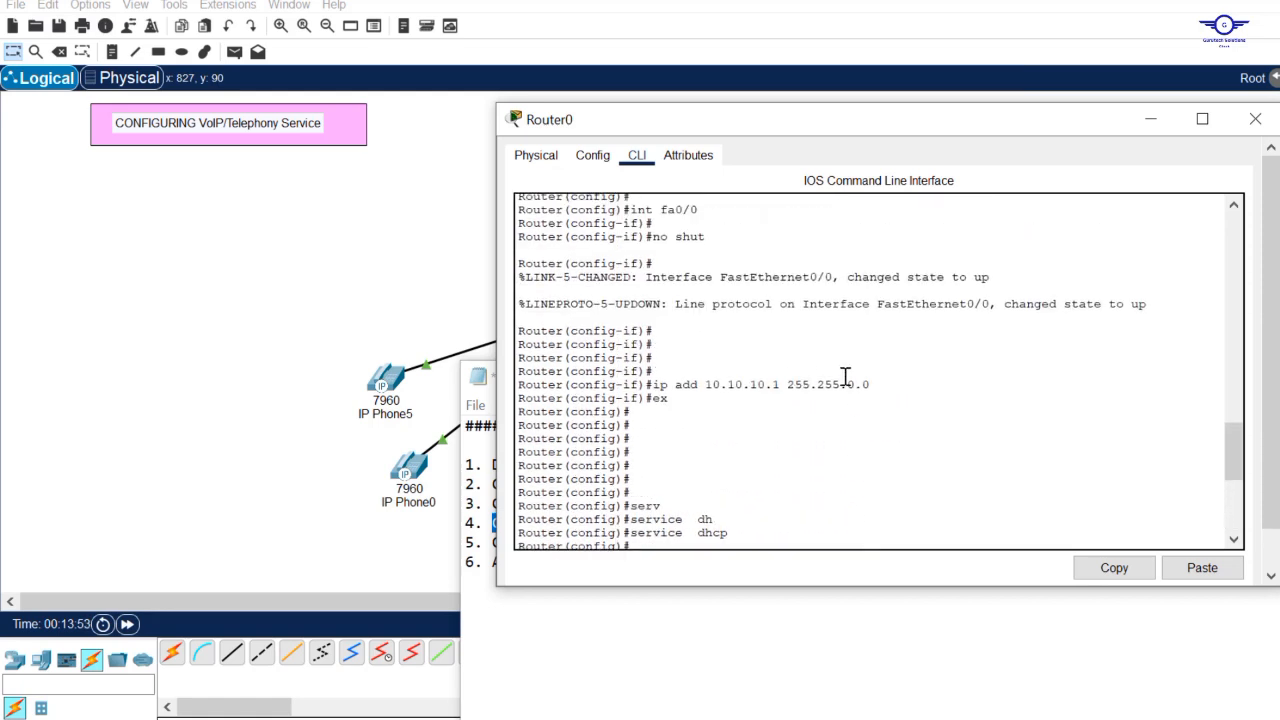
left_click_drag(871, 385, 653, 386)
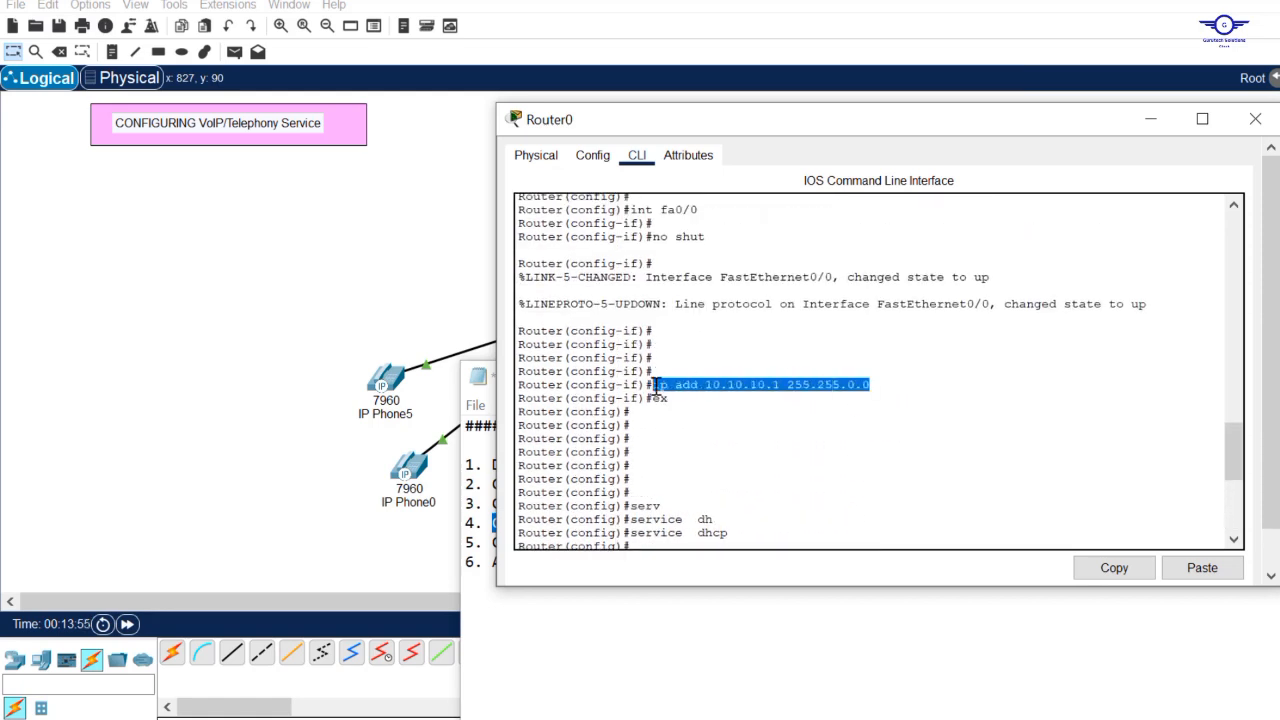
left_click(1117, 578)
left_click(841, 520)
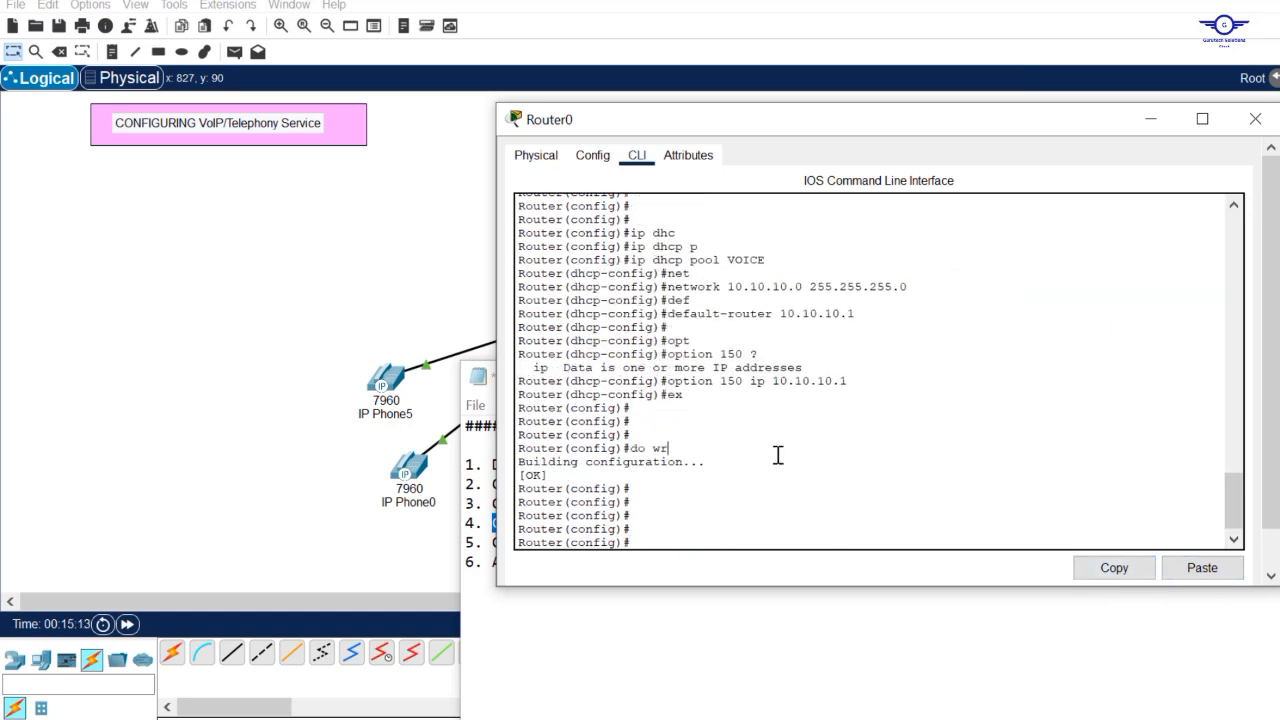
type("int fa0/0")
key("Return")
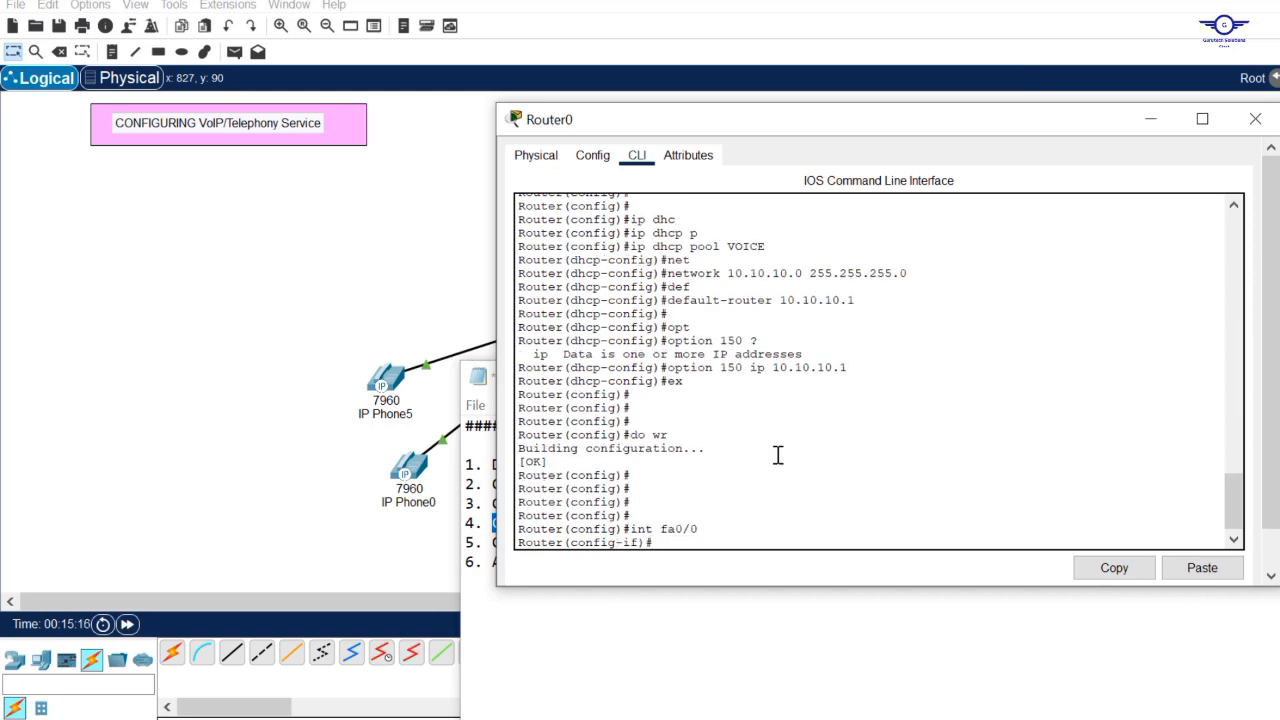
type("ip")
left_click(1203, 568)
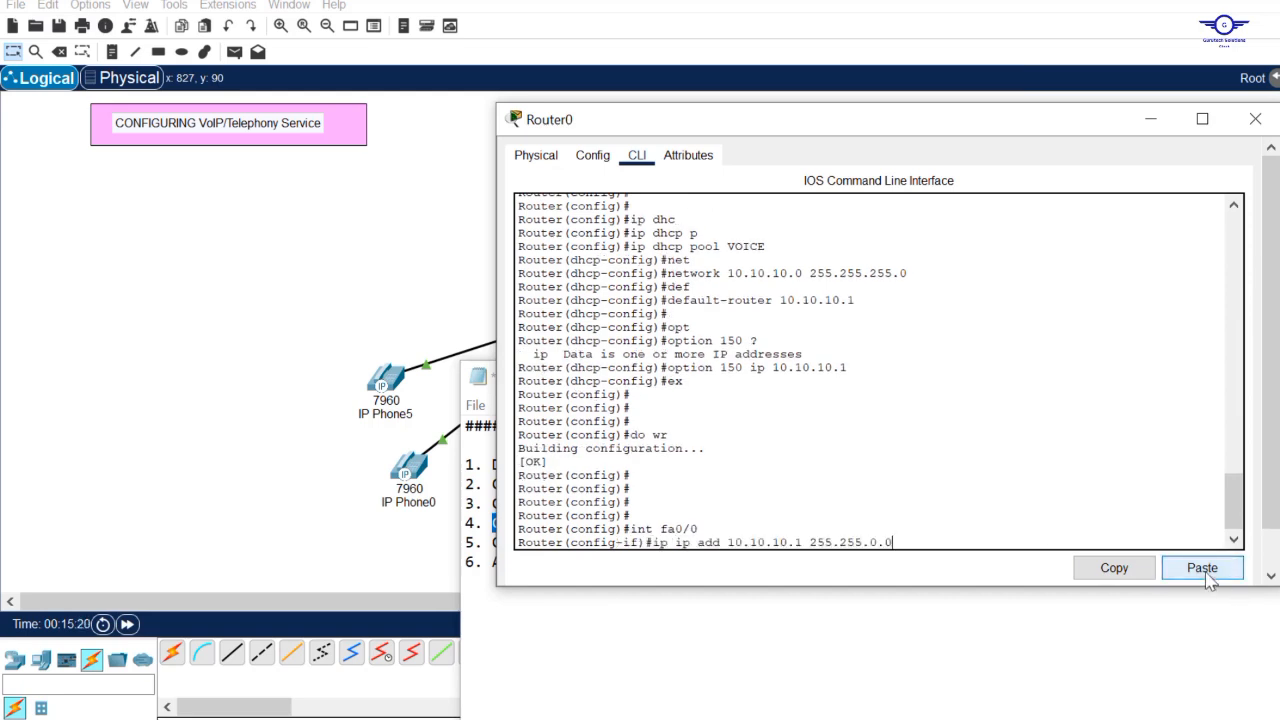
Step: Correct the pasted command to ip add 10.10.10.1 255.255.255.0, removing the duplicate ip, and apply it to interface fa0/0
key("BackSpace")
type("255")
key("Left")
key("Left")
key("Left")
key("Left")
key("Left")
key("Left")
key("Left")
key("Left")
key("Left")
key("Left")
key("Left")
key("Left")
key("Left")
key("Left")
key("Left")
key("Left")
key("Left")
key("Left")
key("Left")
key("Left")
key("BackSpace")
key("BackSpace")
key("BackSpace")
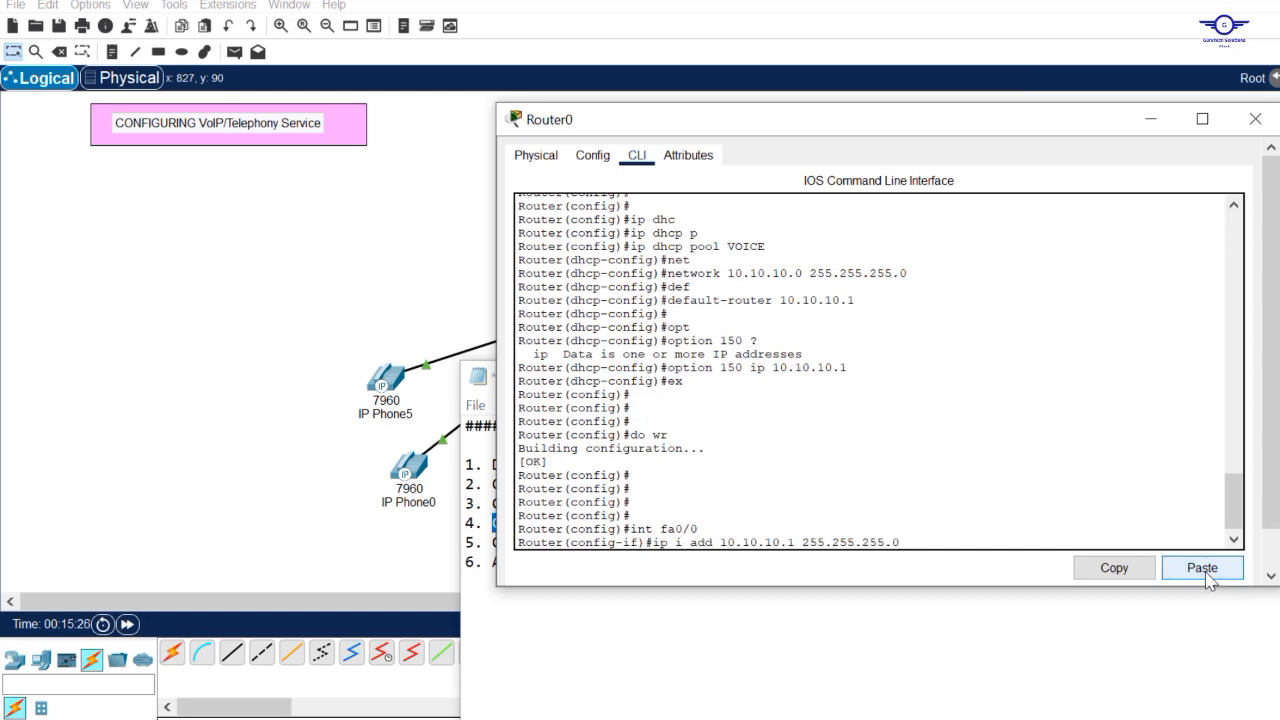
key("Return")
Step: Return from interface fa0/0 to global configuration mode and save the router configuration with do wr
type("ex")
key("Return")
key("Return")
key("Return")
type("do wr")
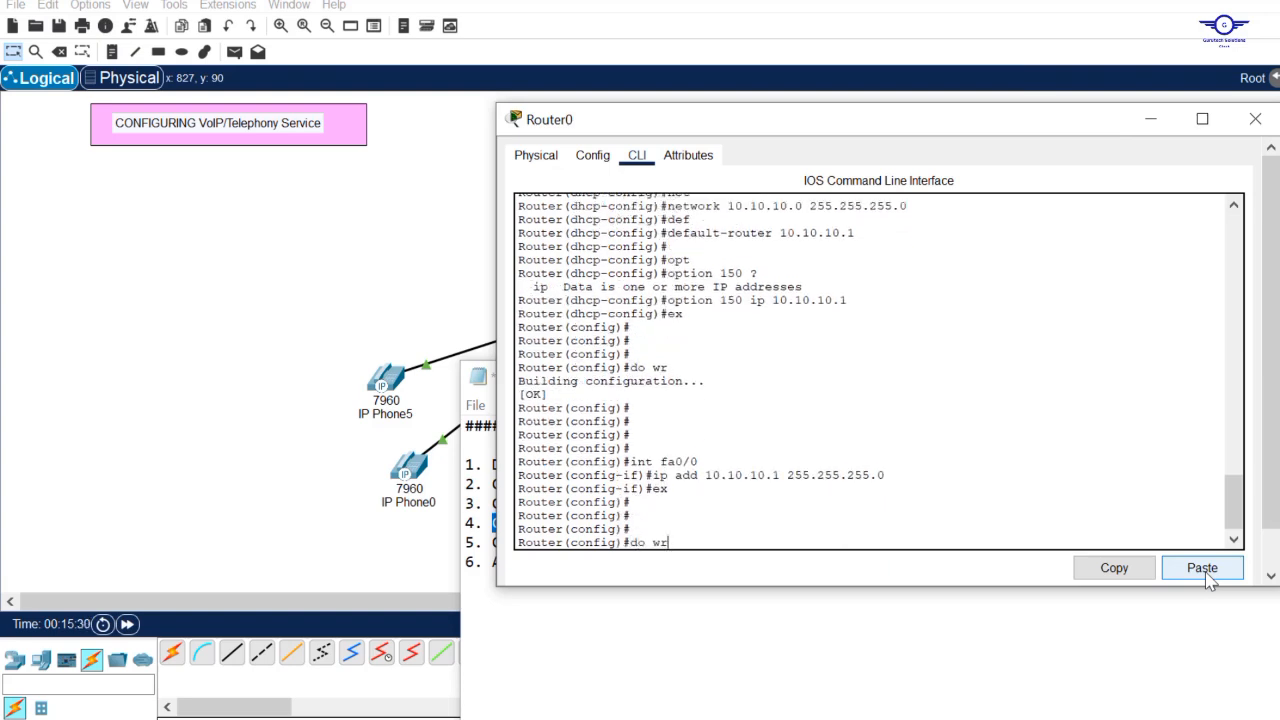
key("Return")
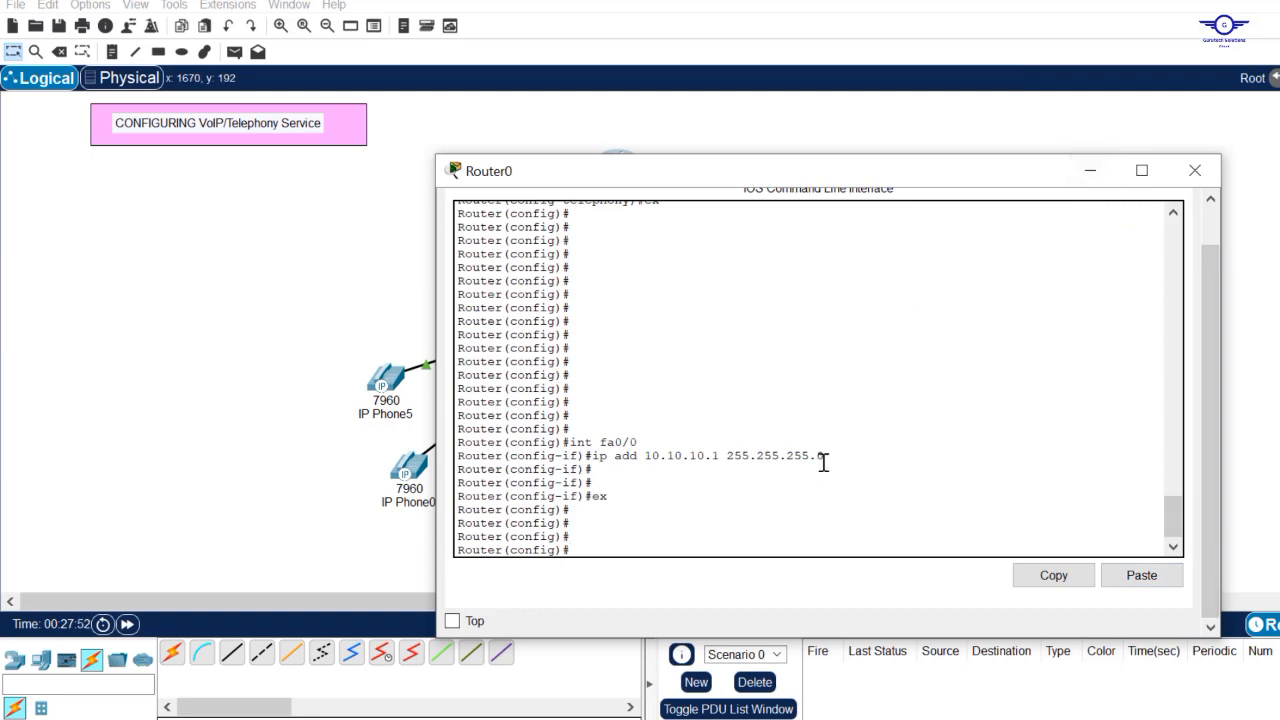
Step: Review fa0/0's subnet mask, consult the telephony service item in the Notepad configuration guide, and reopen Router0's command line
left_click_drag(824, 455, 723, 455)
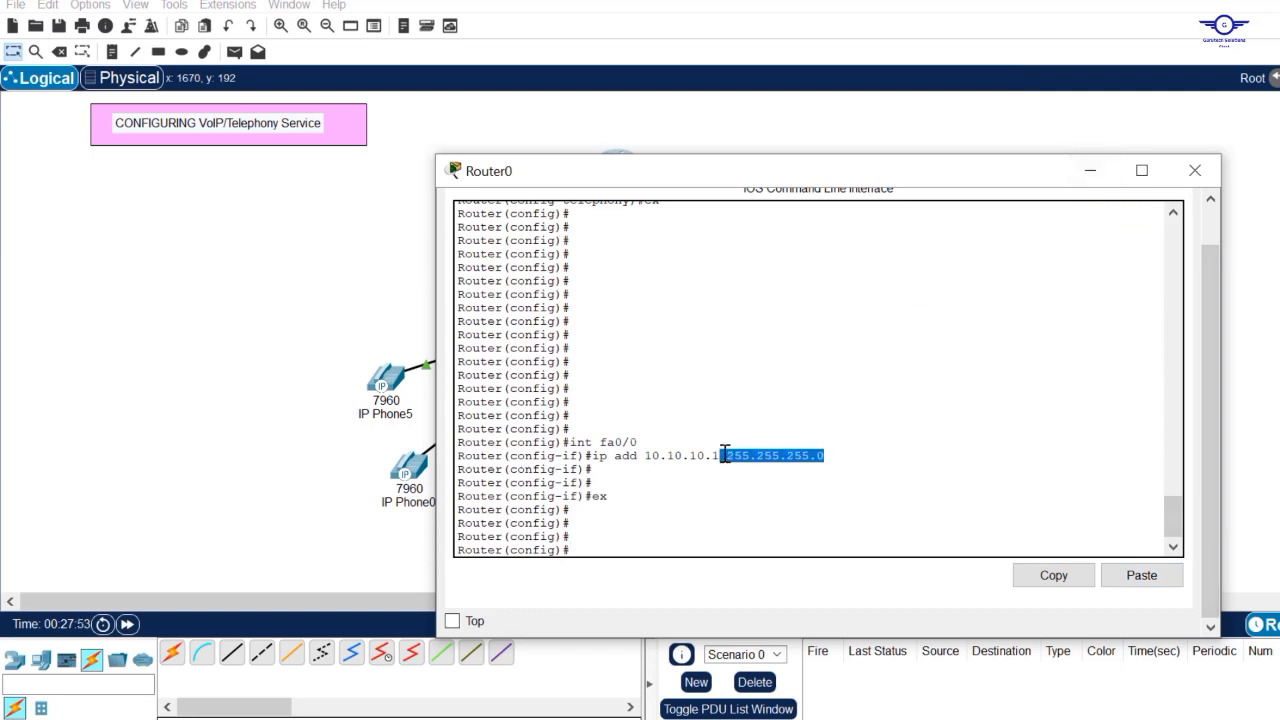
left_click(805, 457)
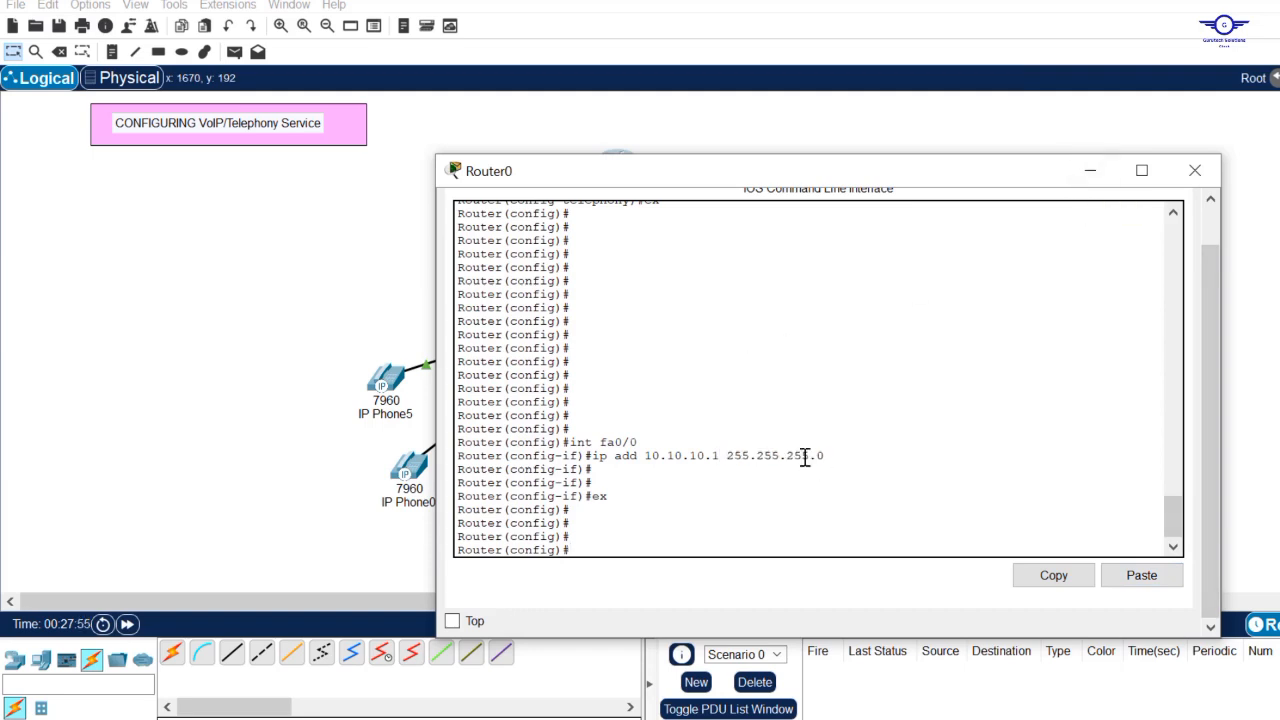
left_click(1089, 172)
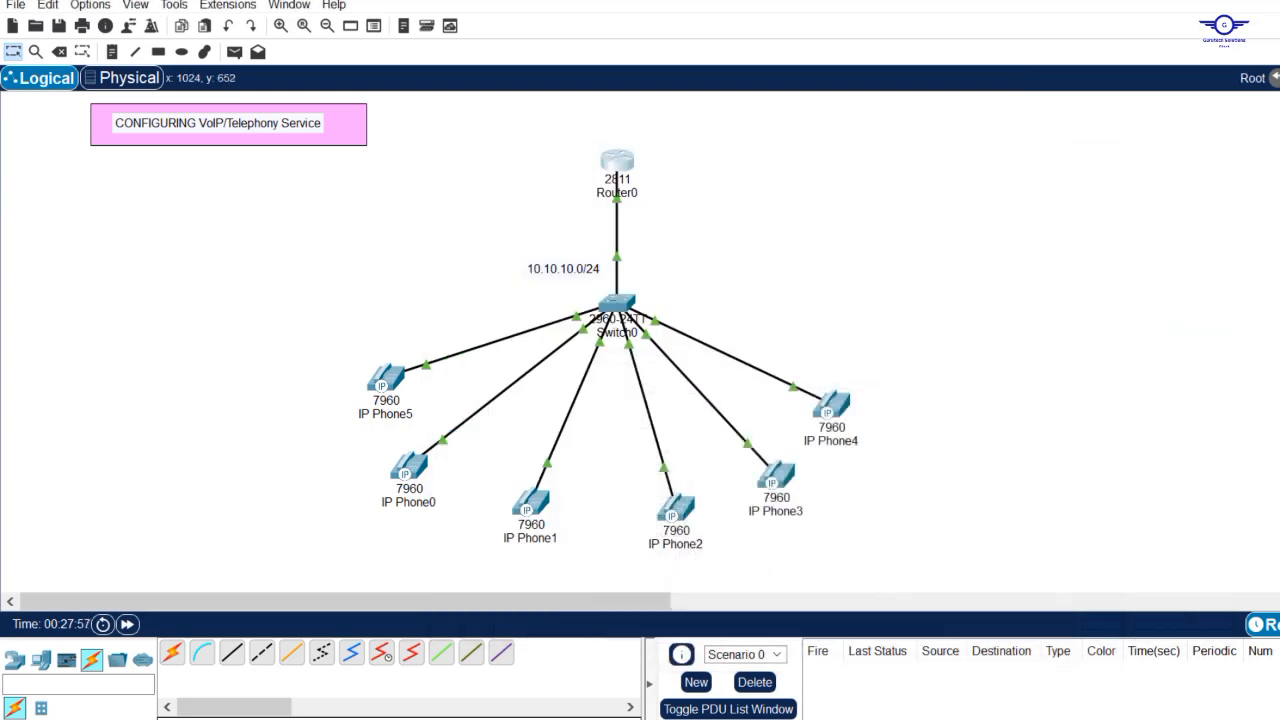
key("alt+Tab")
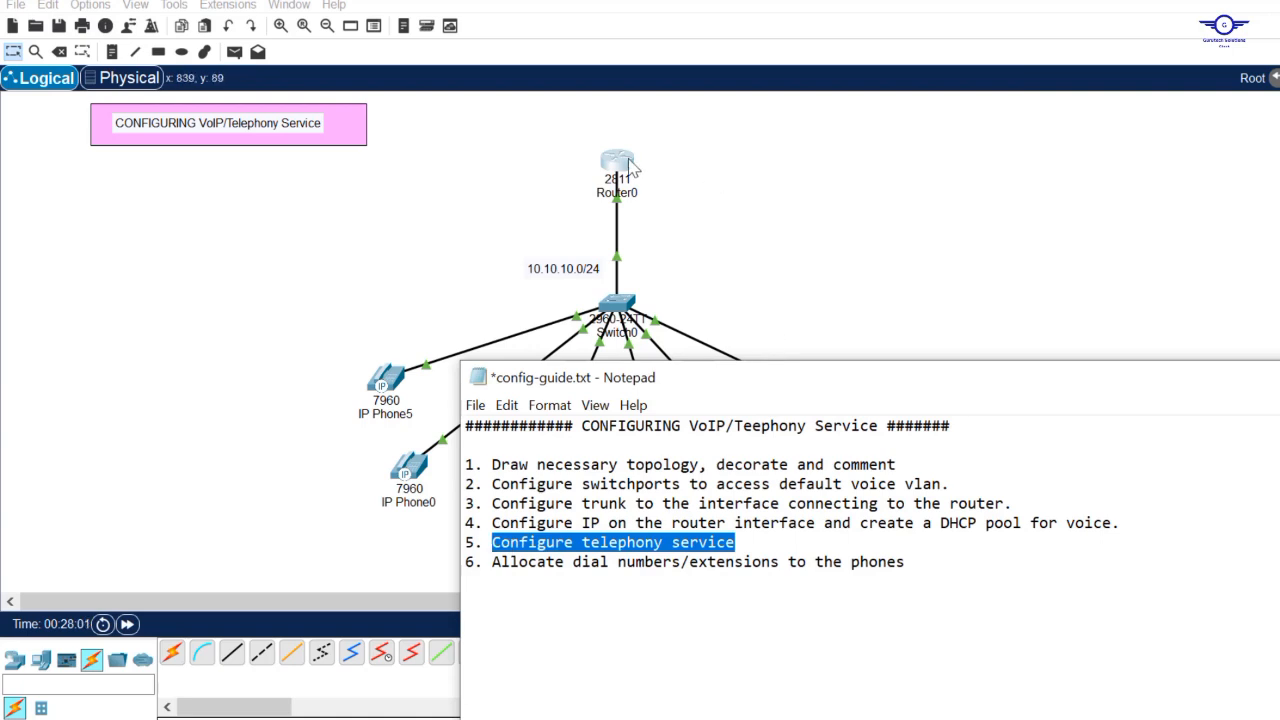
left_click(619, 163)
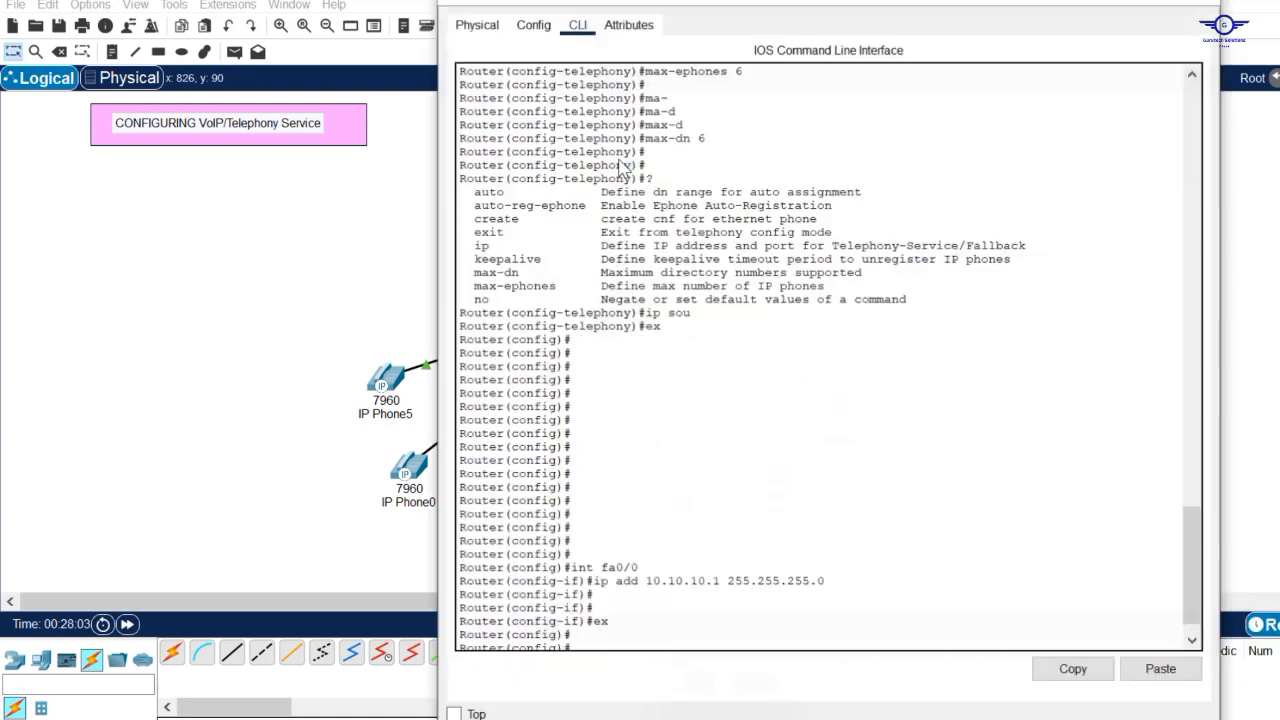
Step: Enter telephony-service configuration mode on Router0
left_click_drag(808, 123, 861, 131)
key("Return")
key("Return")
key("Return")
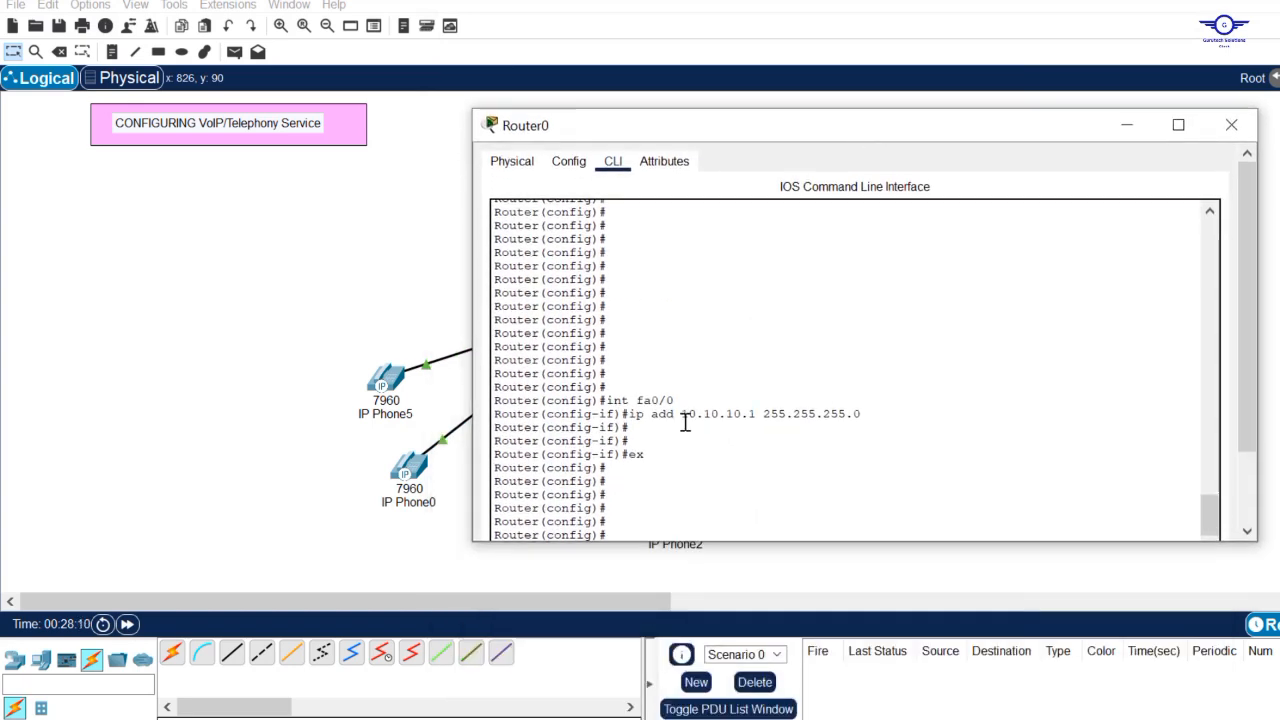
key("Return")
type("telep")
left_click_drag(1208, 521, 1208, 526)
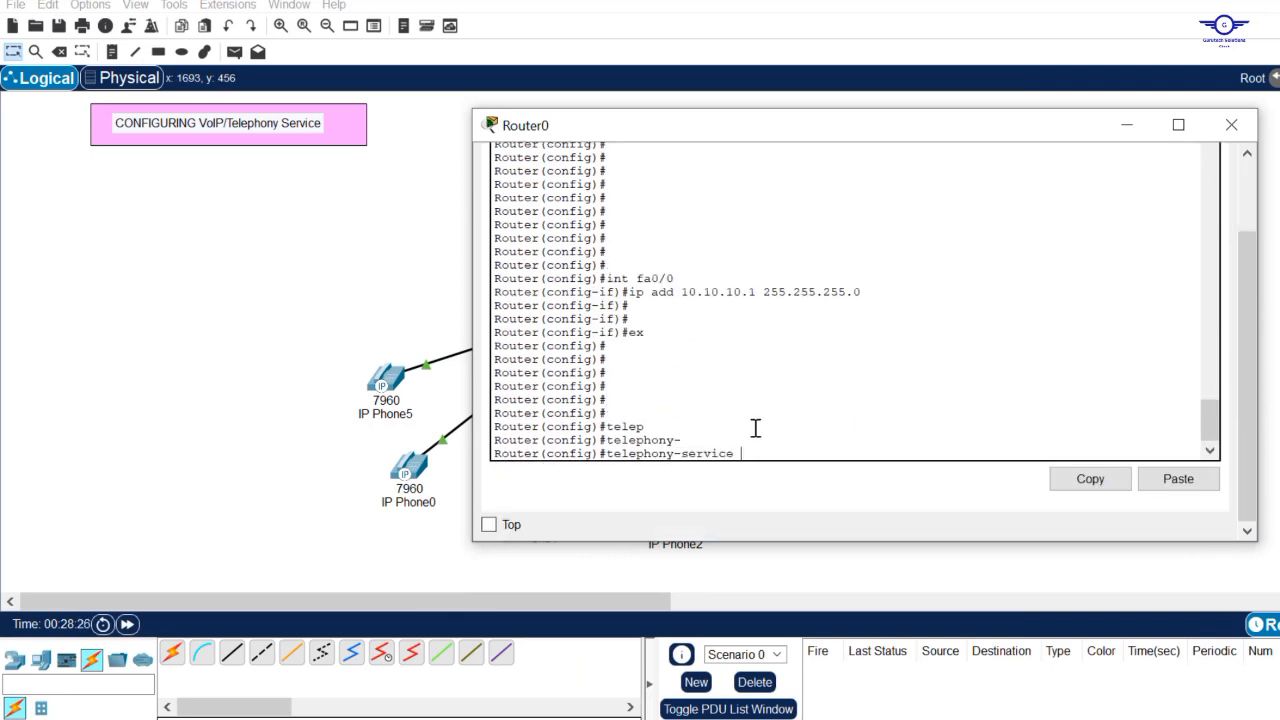
key("Return")
key("Return")
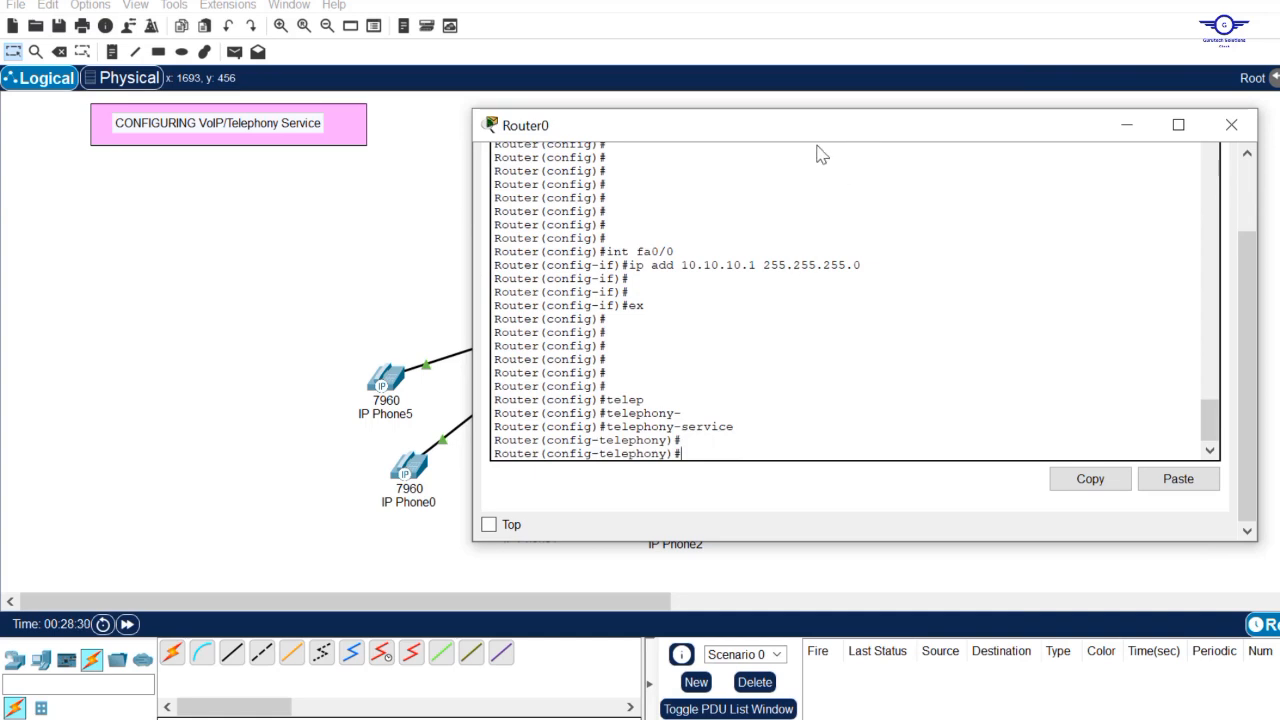
left_click_drag(670, 440, 612, 440)
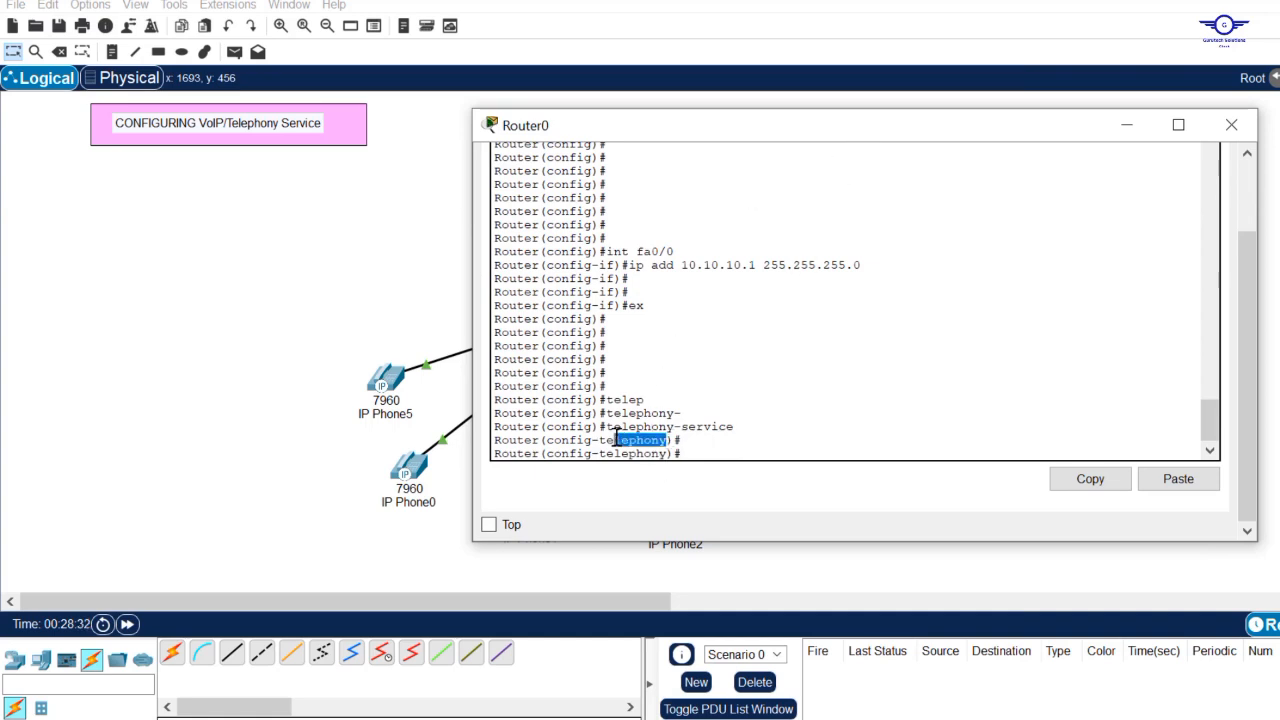
left_click_drag(817, 137, 766, 160)
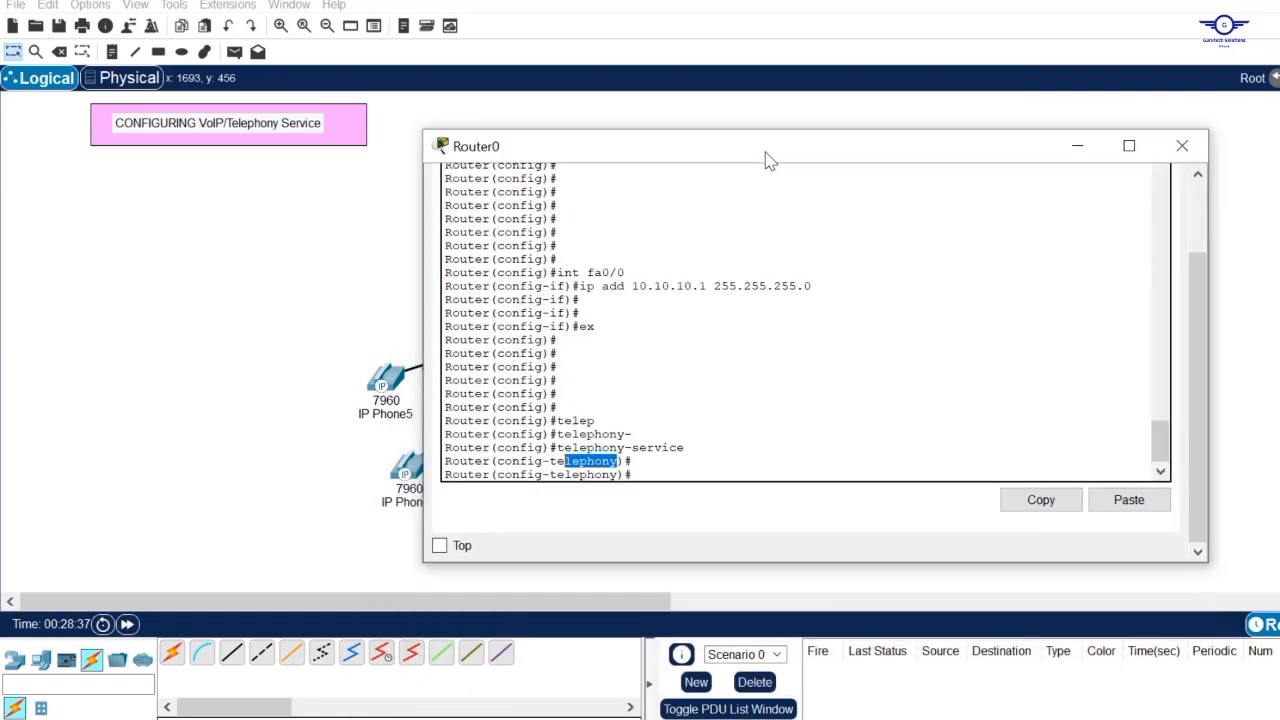
Step: Set the telephony service's maximum number of IP phones to 6 with max-ephones
left_click(678, 445)
type("max-ep")
key("Tab")
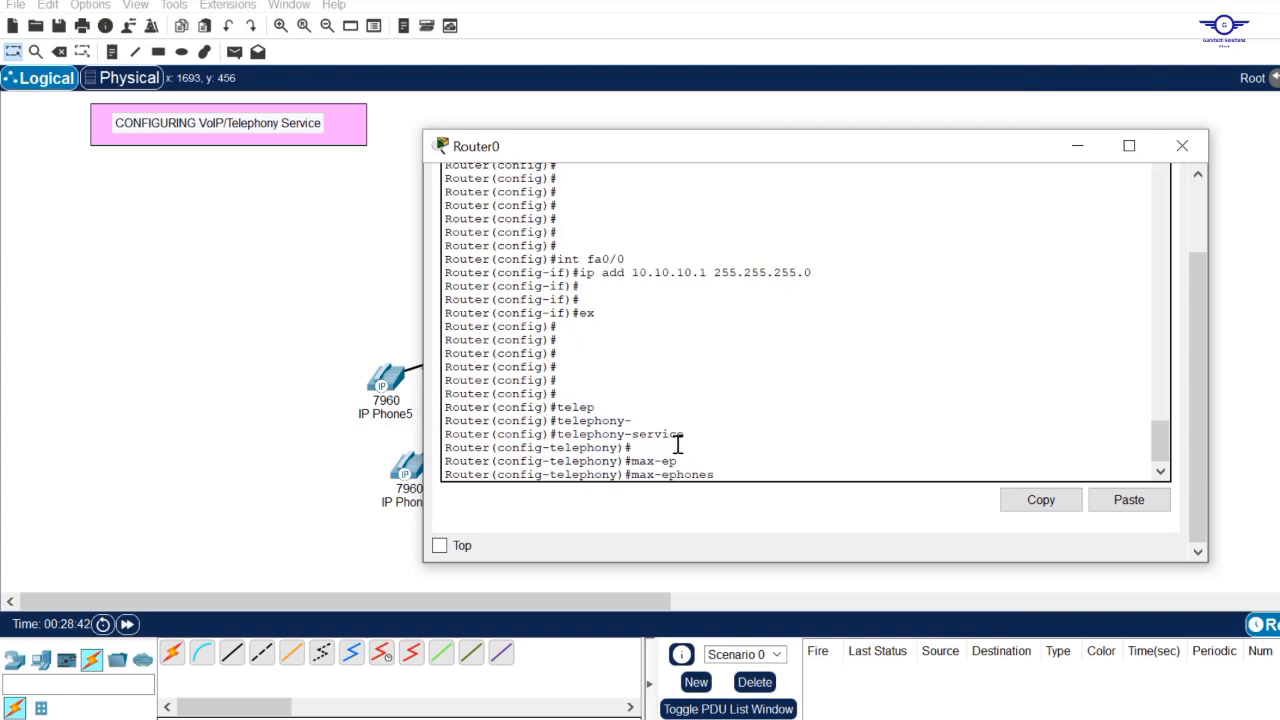
type("6")
key("Return")
key("Return")
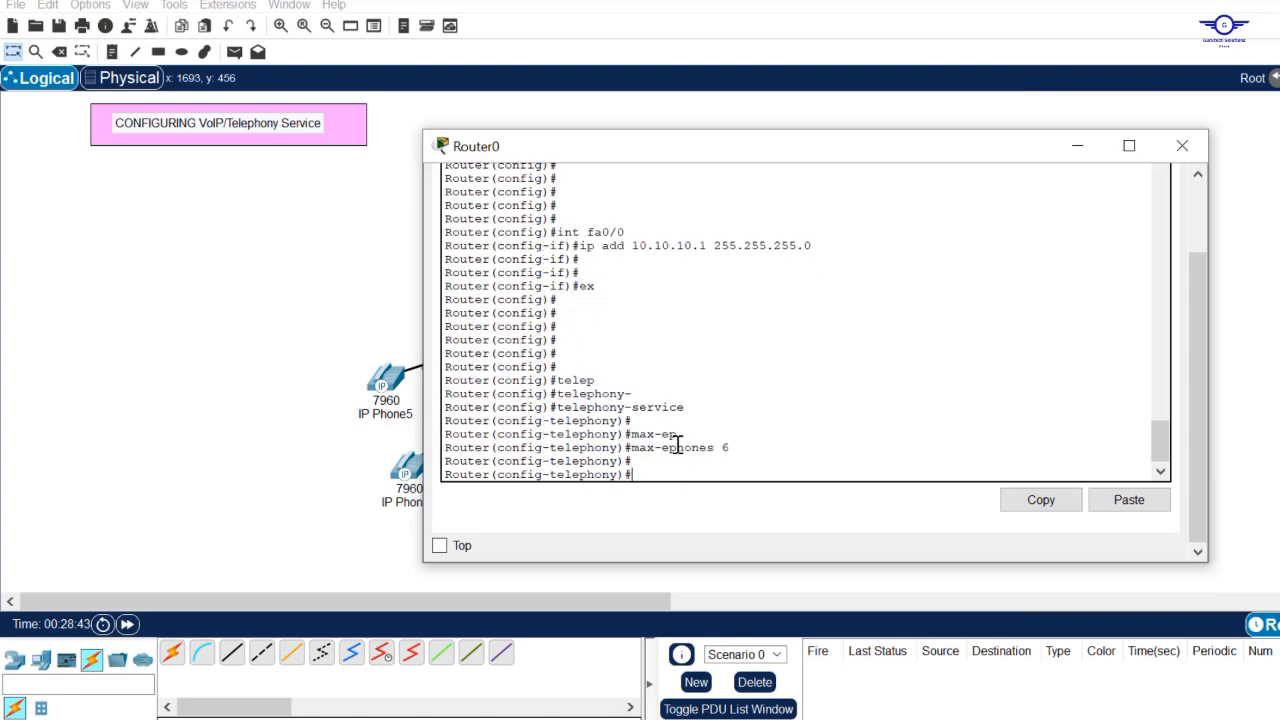
Step: Set the telephony service's maximum directory numbers to 6 with max-dn
left_click_drag(748, 447, 722, 450)
type("max-d")
key("Tab")
type("n 6")
key("Return")
key("Return")
key("Return")
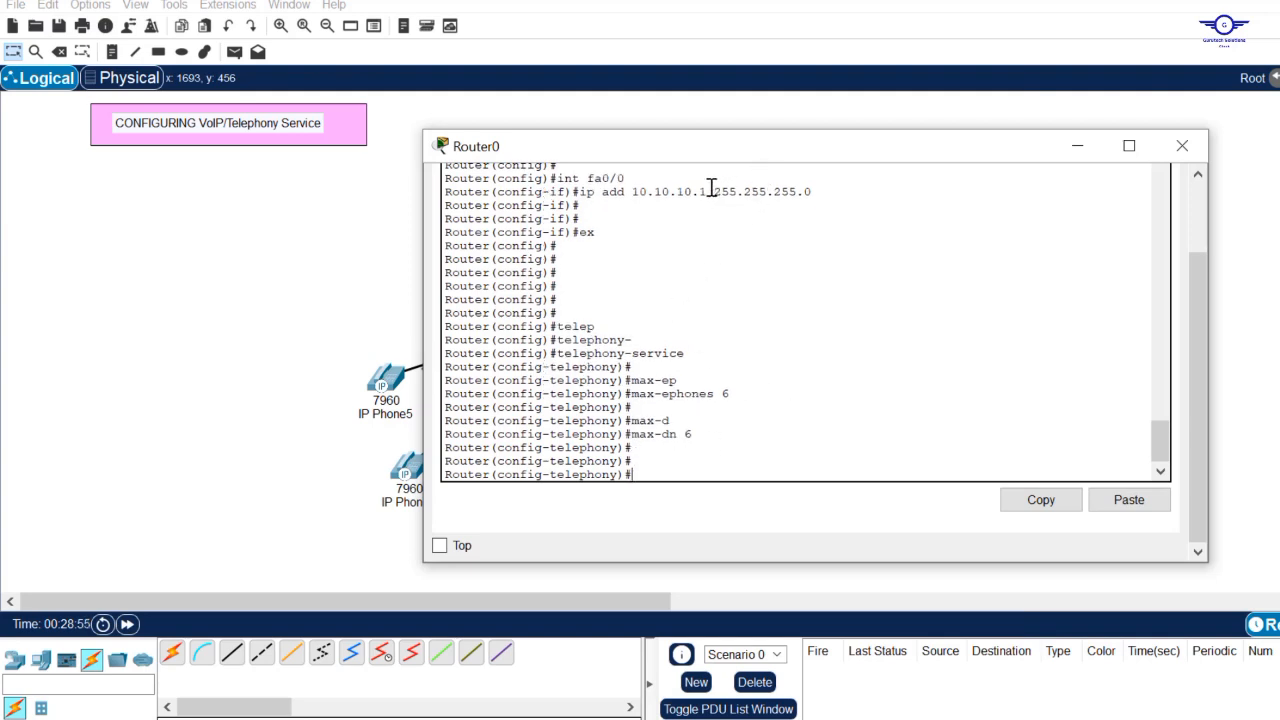
Step: Set the telephony service's IP source address to 10.10.10.1 with port 2000
left_click_drag(707, 191, 626, 191)
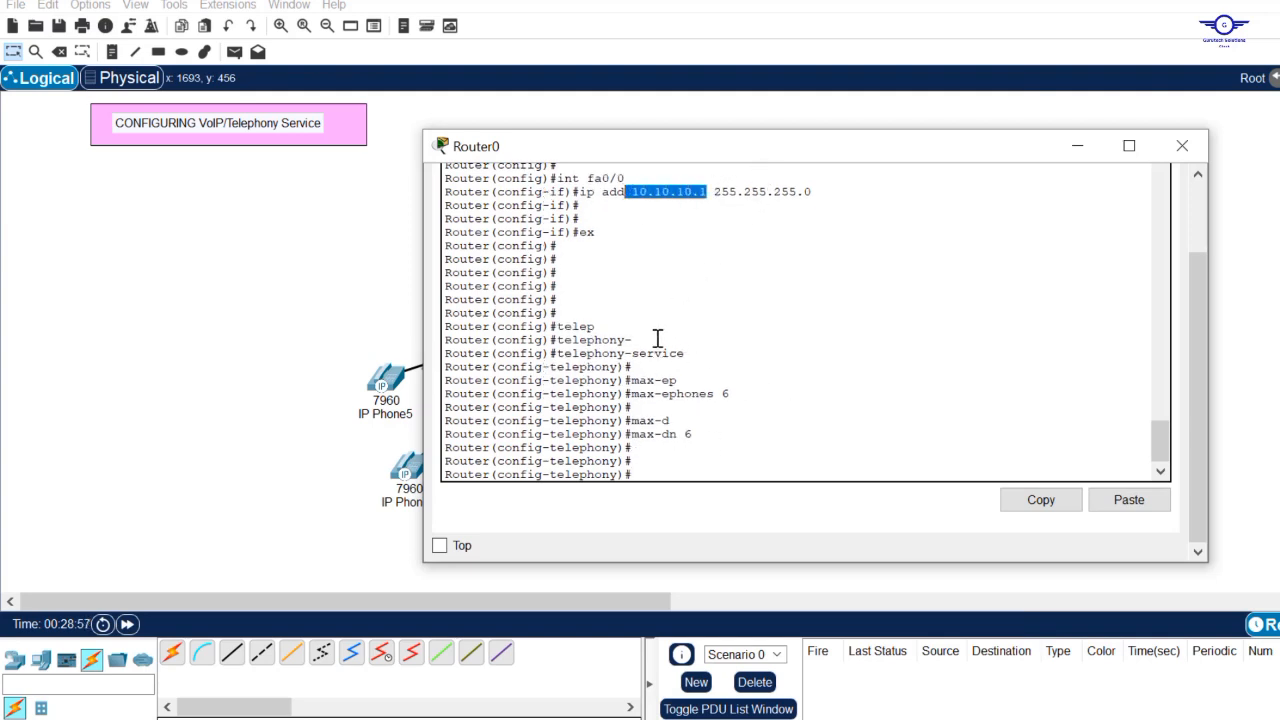
left_click(680, 456)
type("ip sou")
key("Tab")
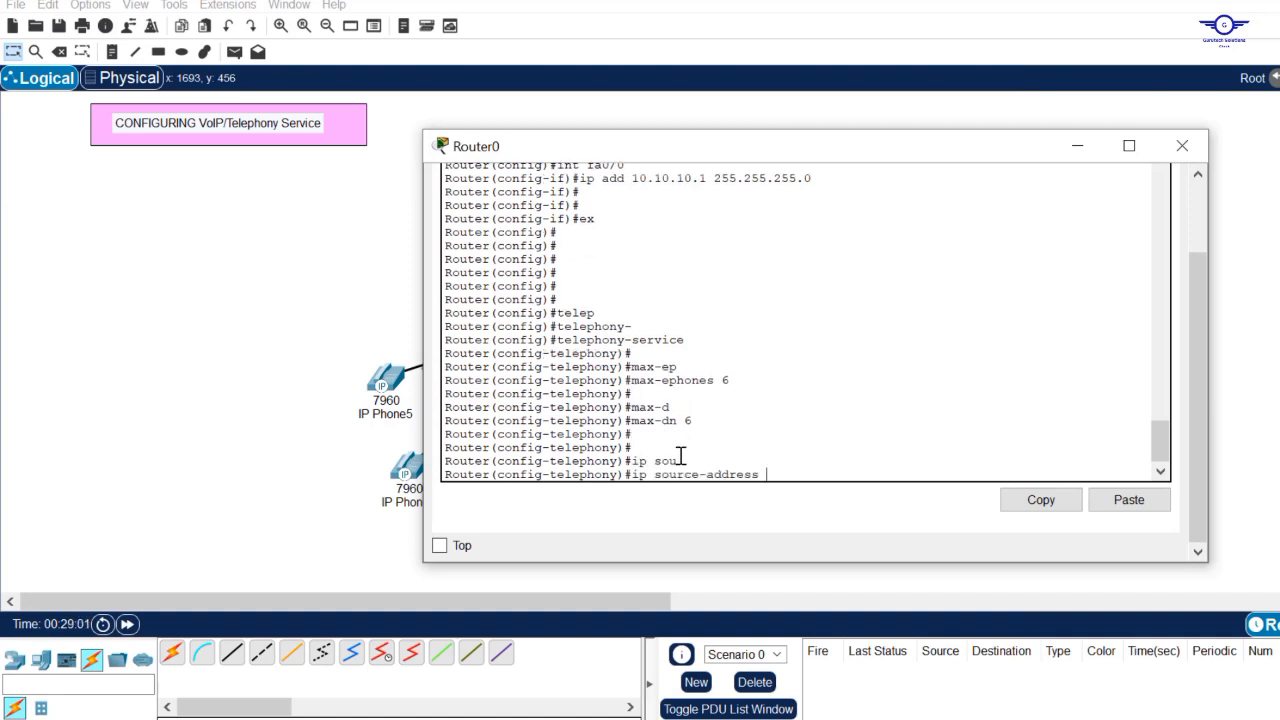
type("10.10.10.1 po")
key("Tab")
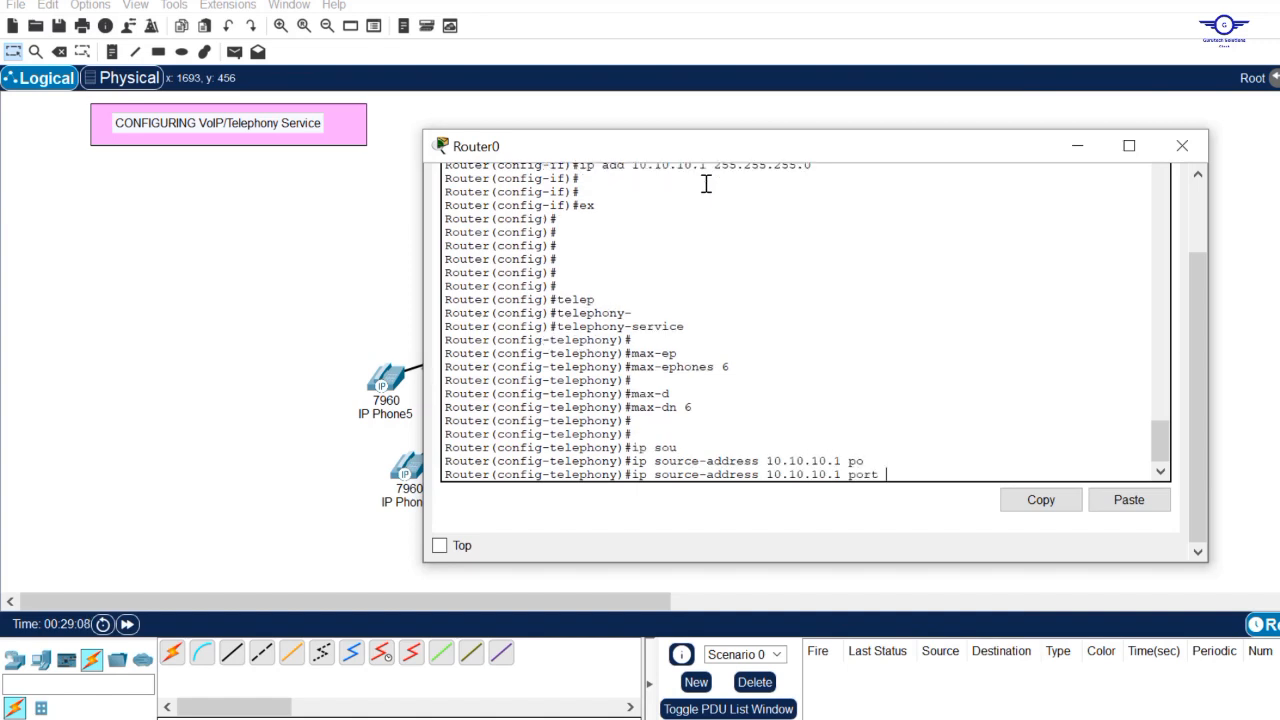
type("2000")
left_click_drag(932, 477, 630, 474)
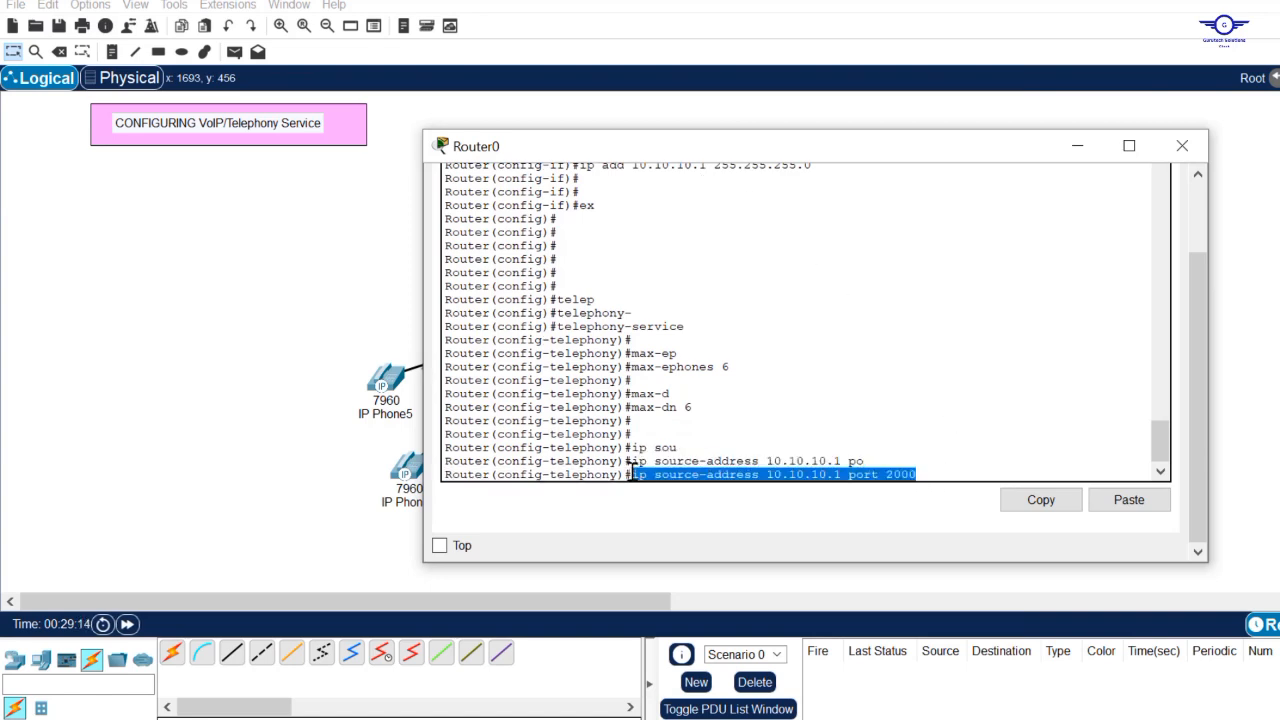
key("Return")
key("Return")
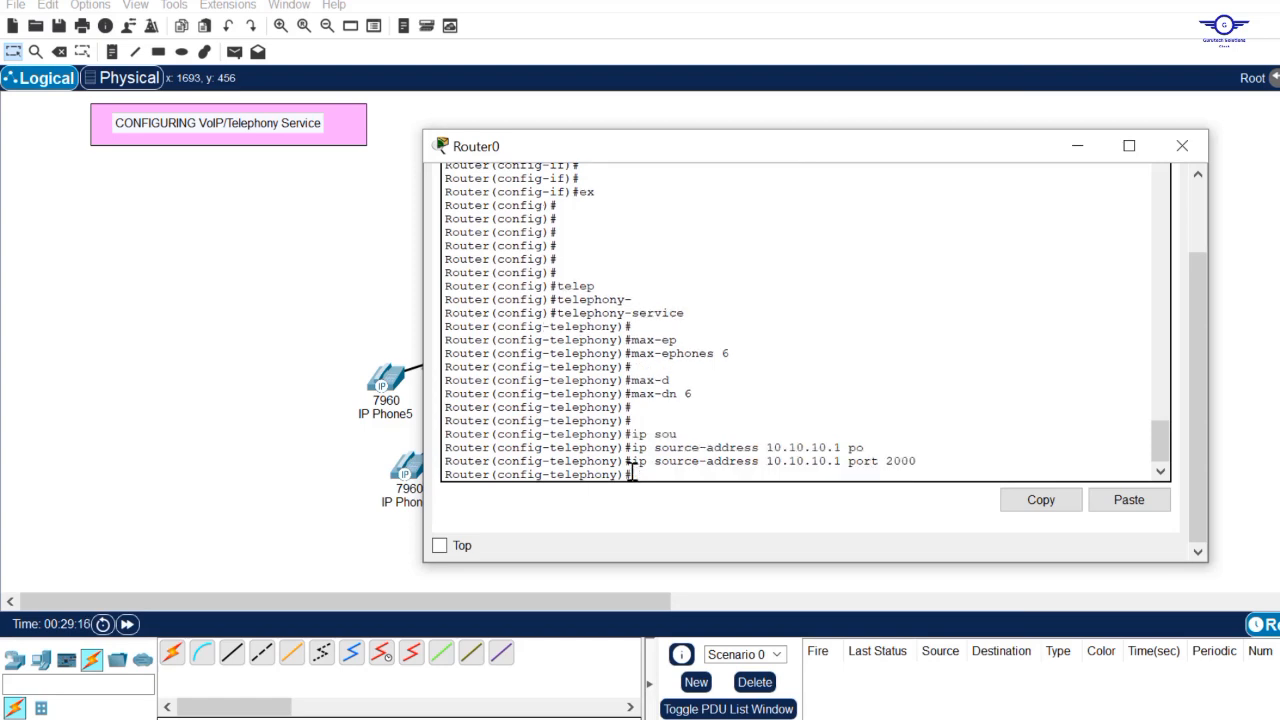
Step: Auto-assign directory numbers 1 to 6 to the phones in the telephony service
scroll(735, 408, "up", 1)
scroll(735, 408, "up", 2)
scroll(735, 408, "down", 3)
type("aut")
key("Tab")
type("o")
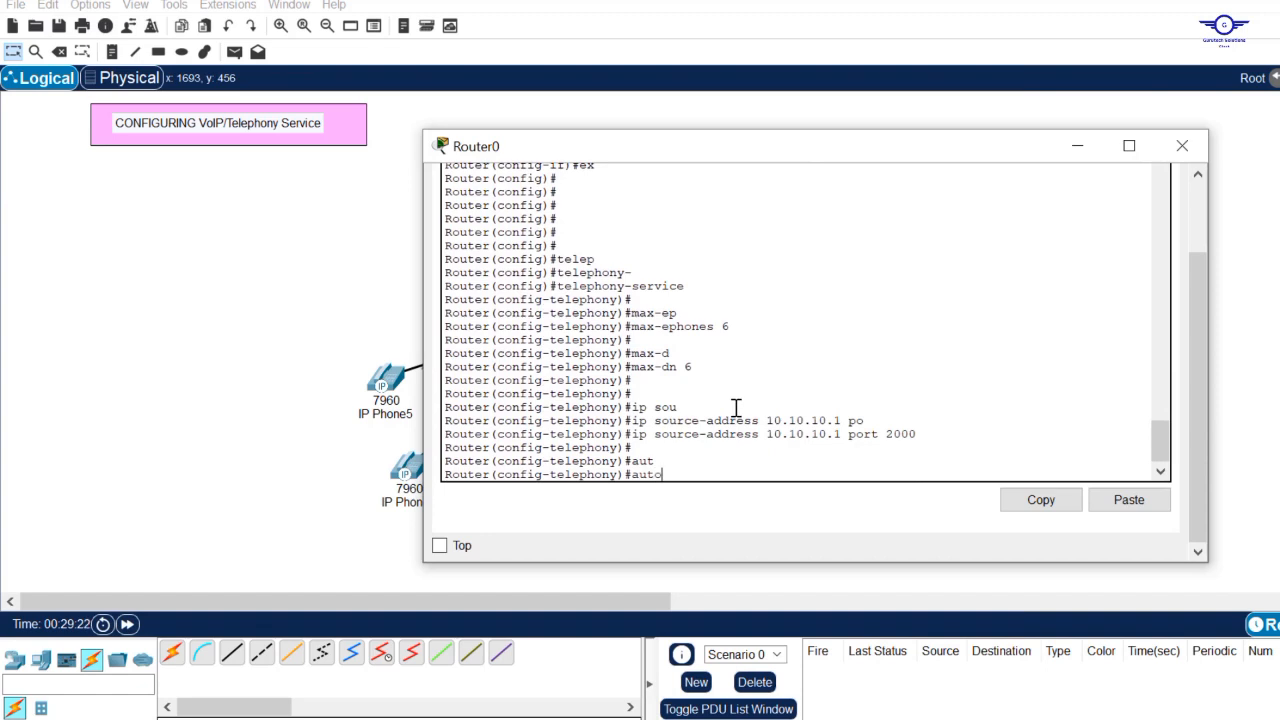
type(" a")
key("Tab")
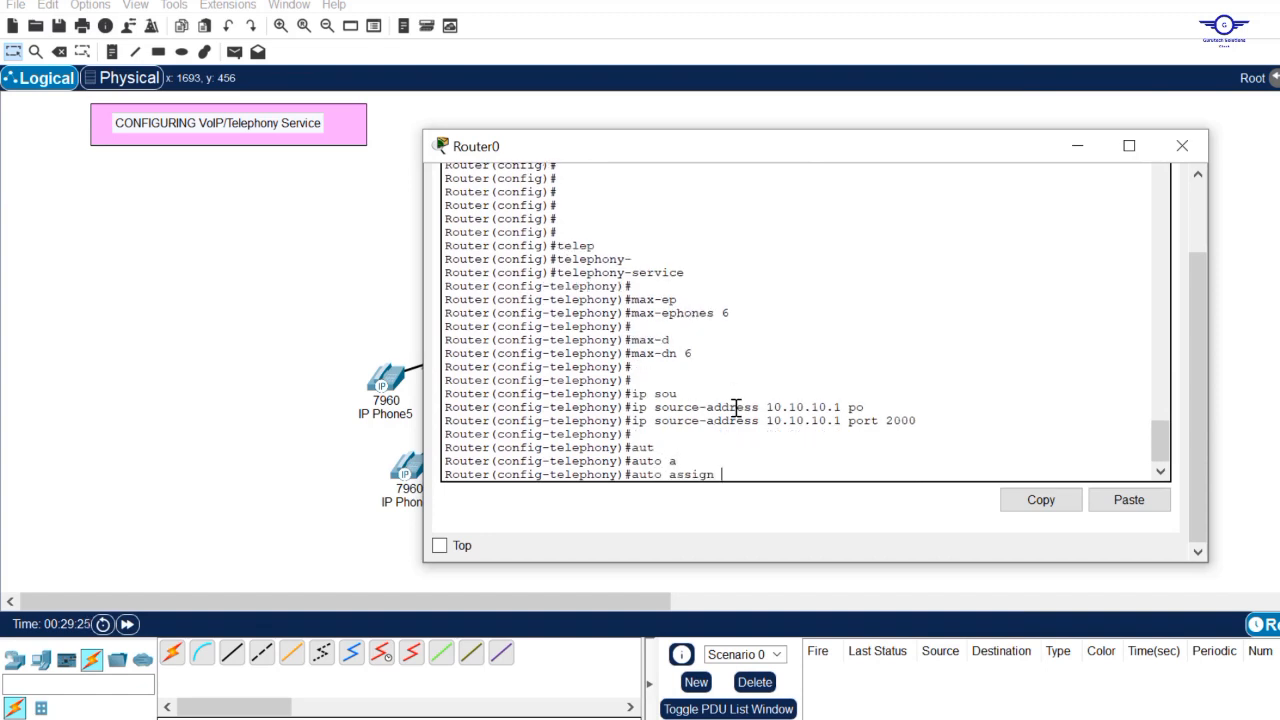
type("1 to 6")
key("Return")
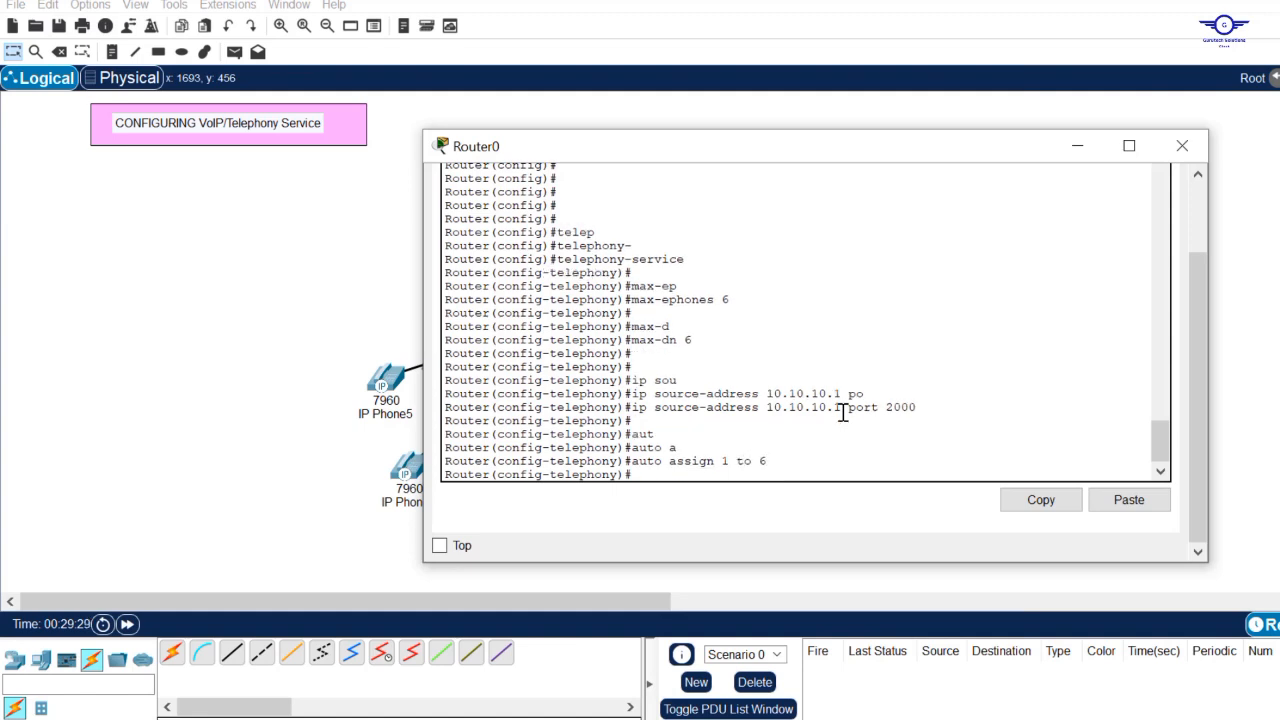
Step: Leave telephony-service configuration mode and save Router0's configuration with do wr
type("exit")
key("Return")
key("Return")
key("Return")
key("Return")
key("Return")
key("Return")
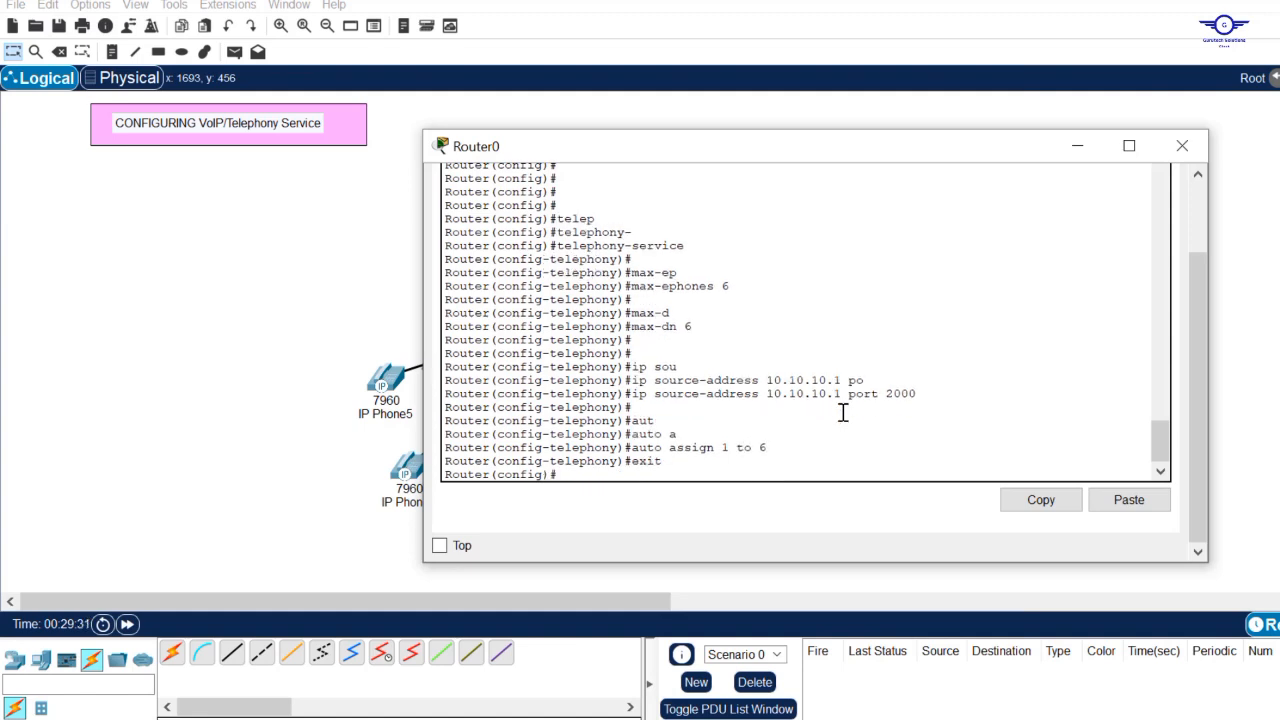
type("do wr")
key("Return")
key("Return")
Step: Review the telephony-service commands entered on Router0, including the phone limits, source port and auto assign range
scroll(798, 313, "up", 3)
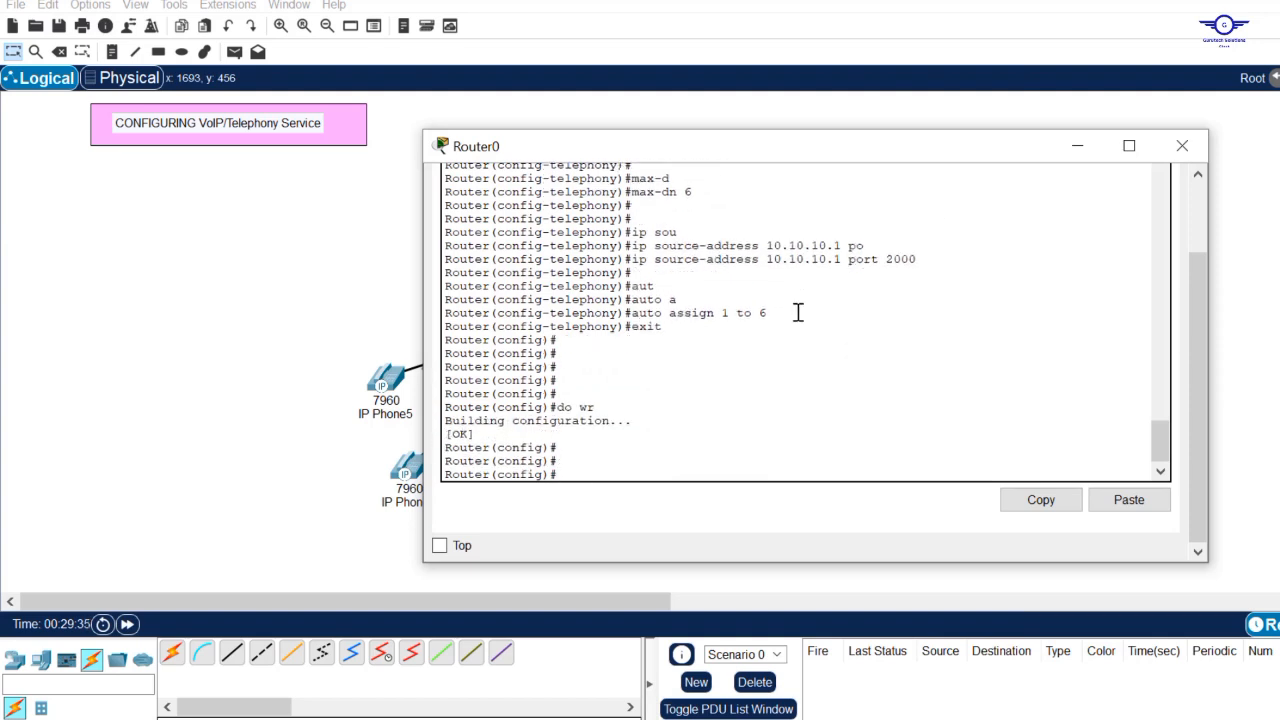
left_click_drag(690, 235, 573, 235)
left_click_drag(744, 276, 662, 276)
left_click_drag(711, 313, 655, 316)
left_click_drag(936, 378, 847, 385)
left_click(906, 376)
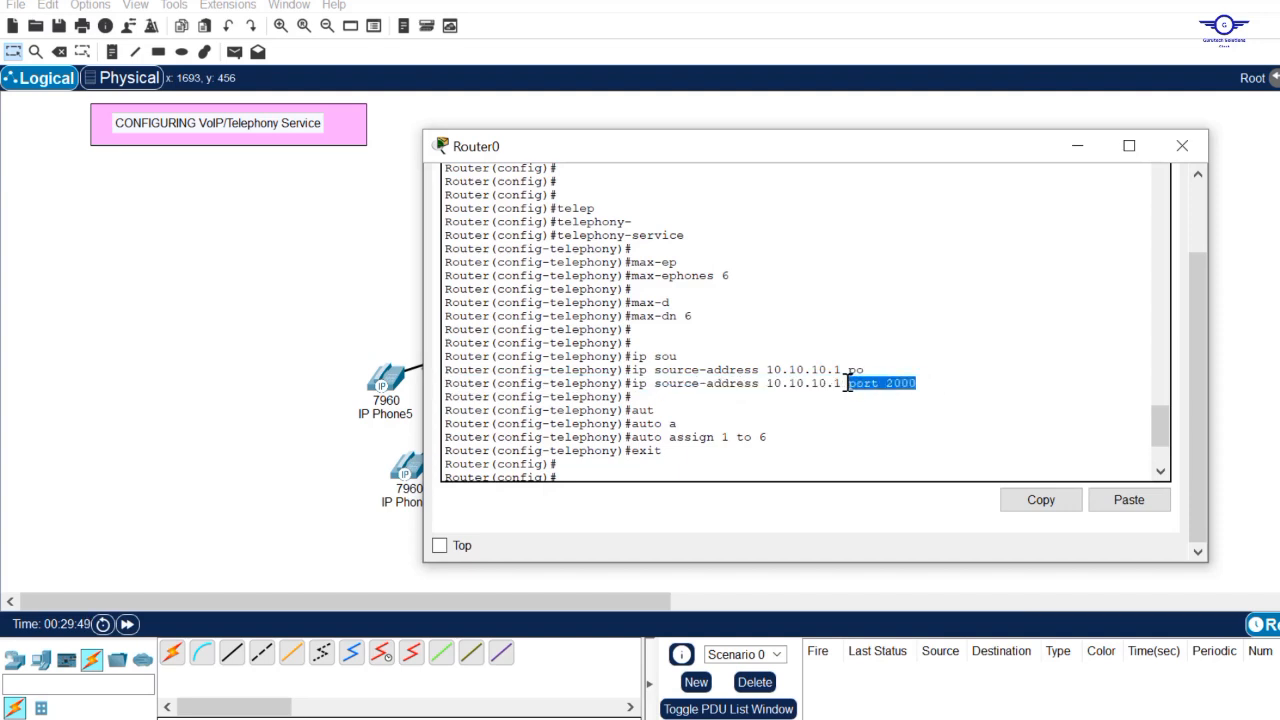
left_click_drag(782, 439, 626, 440)
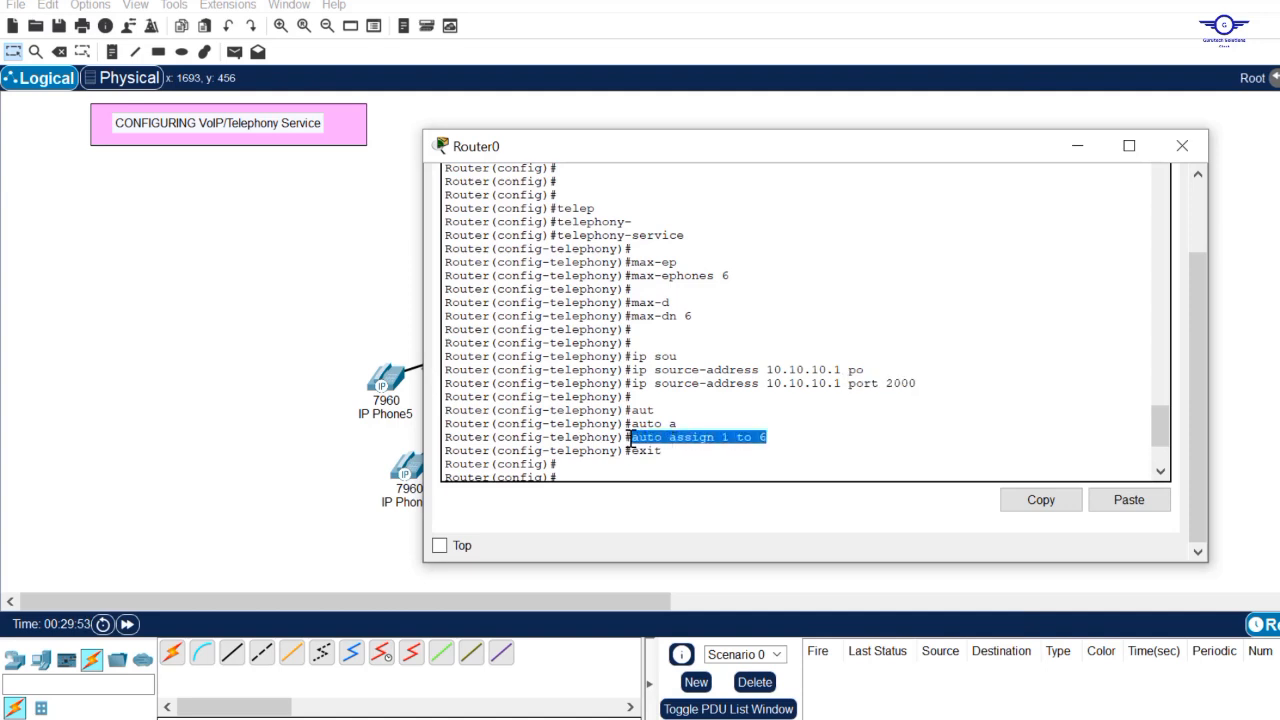
scroll(795, 439, "down", 3)
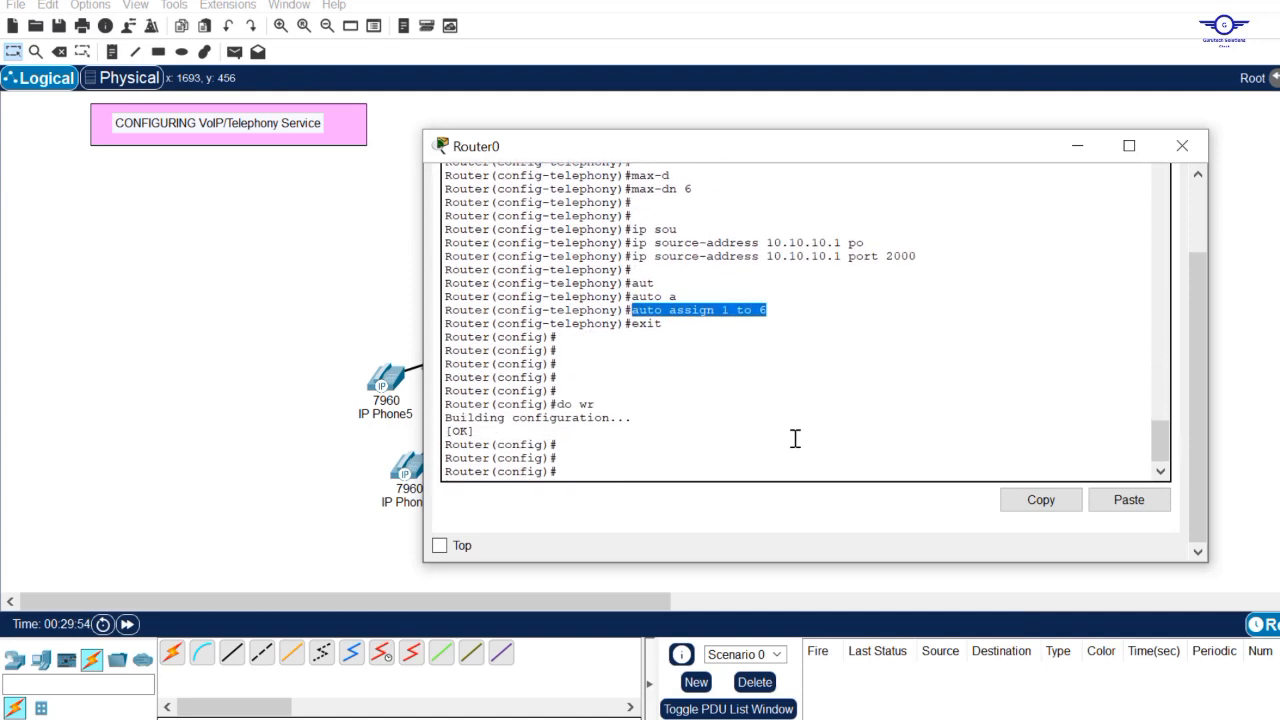
left_click(666, 437)
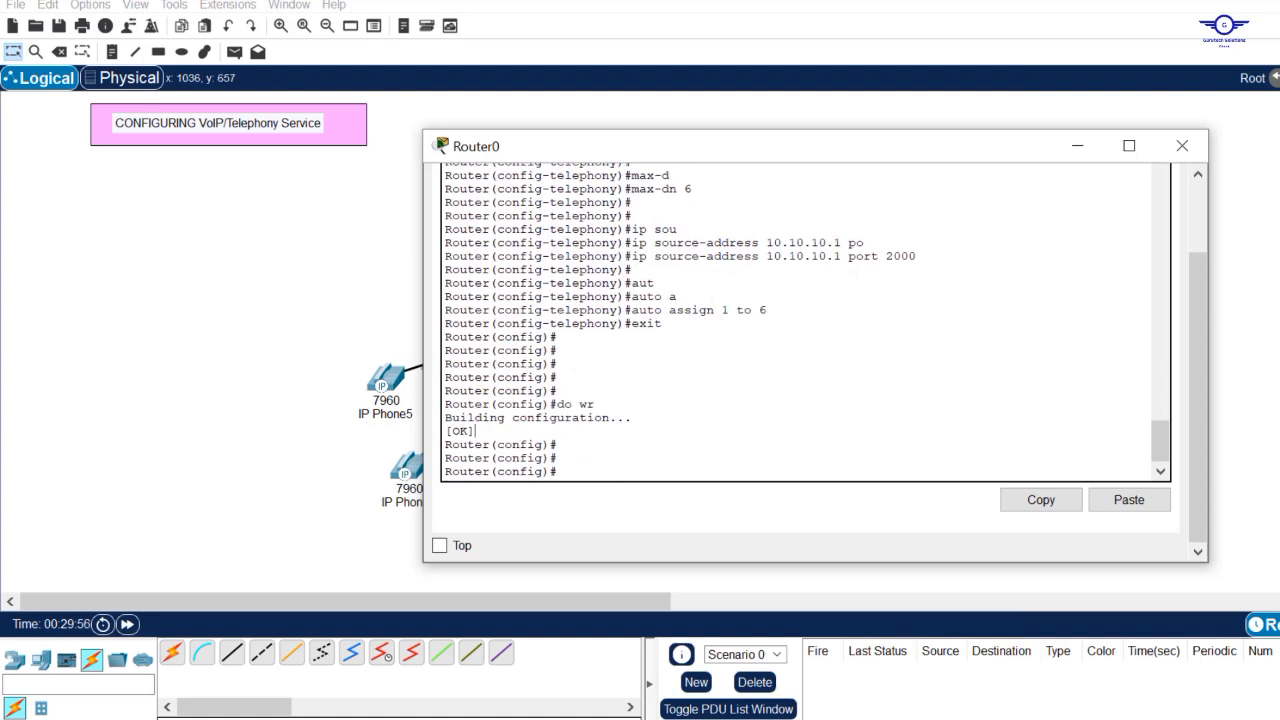
Step: Consult the Notepad configuration guide's next item and check the IP phones' details in the topology, ending at Router0's command line
key("alt+Tab")
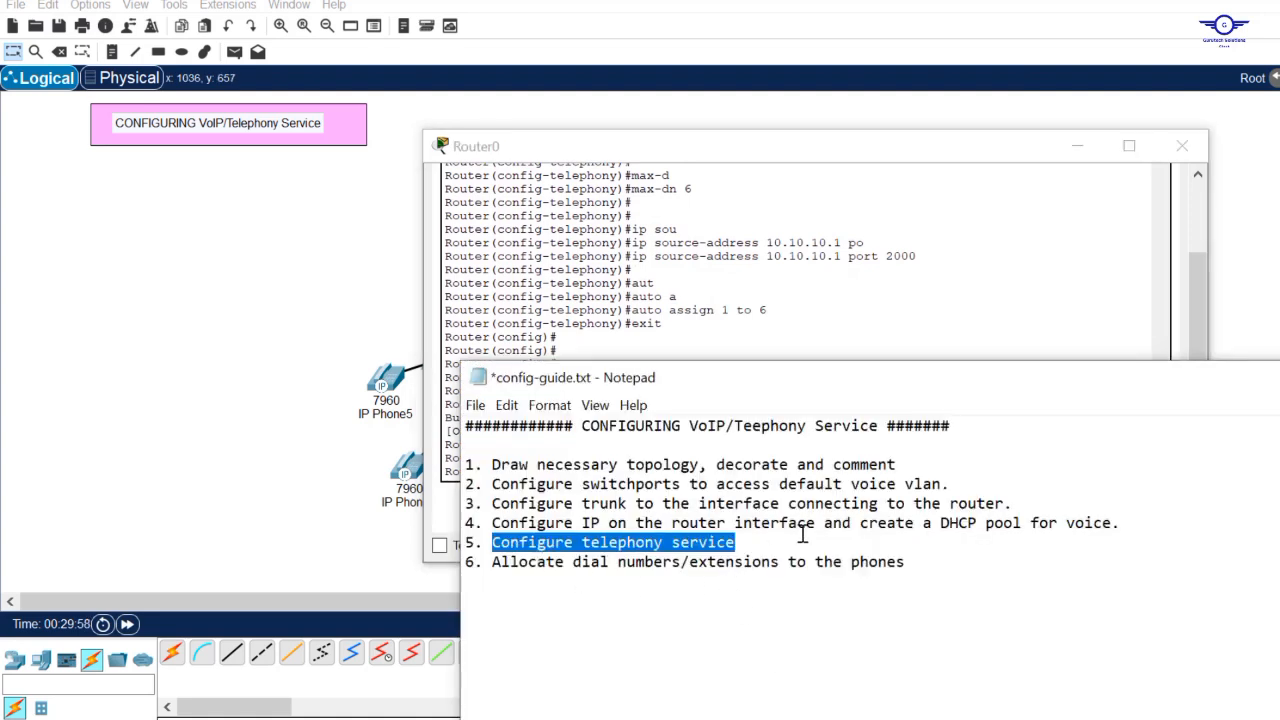
left_click(829, 305)
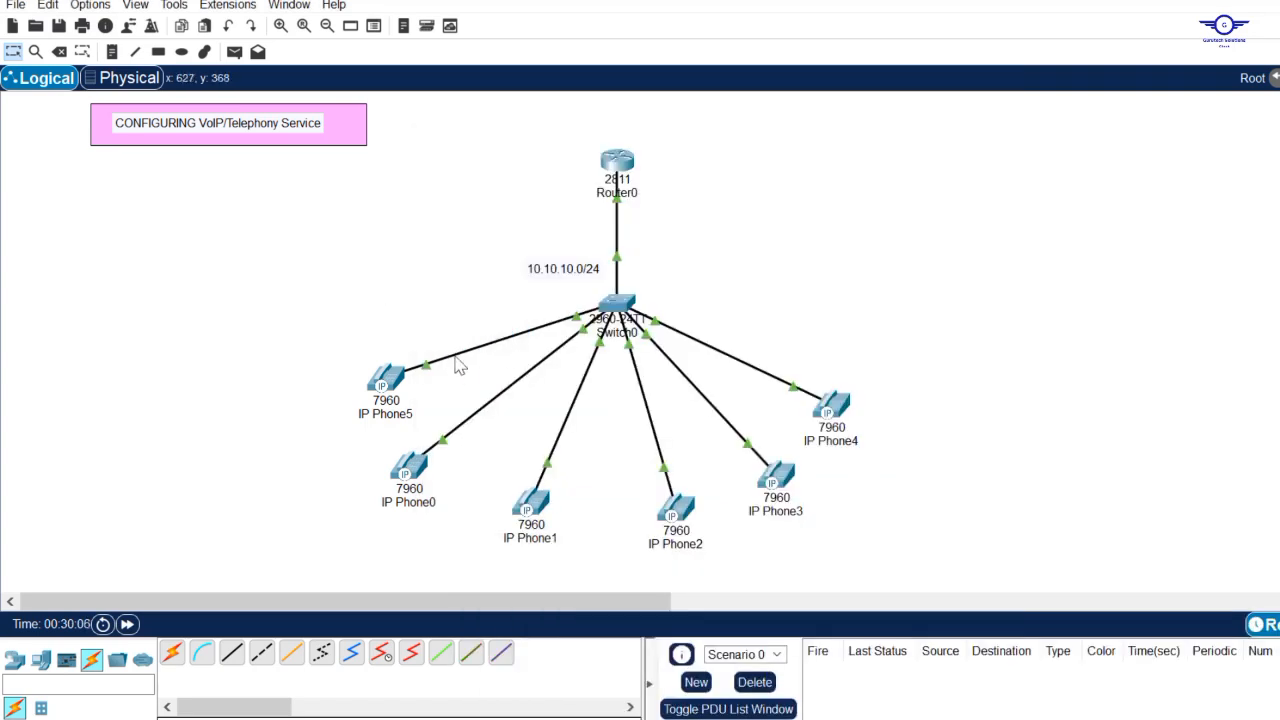
mouse_move(388, 384)
mouse_move(545, 512)
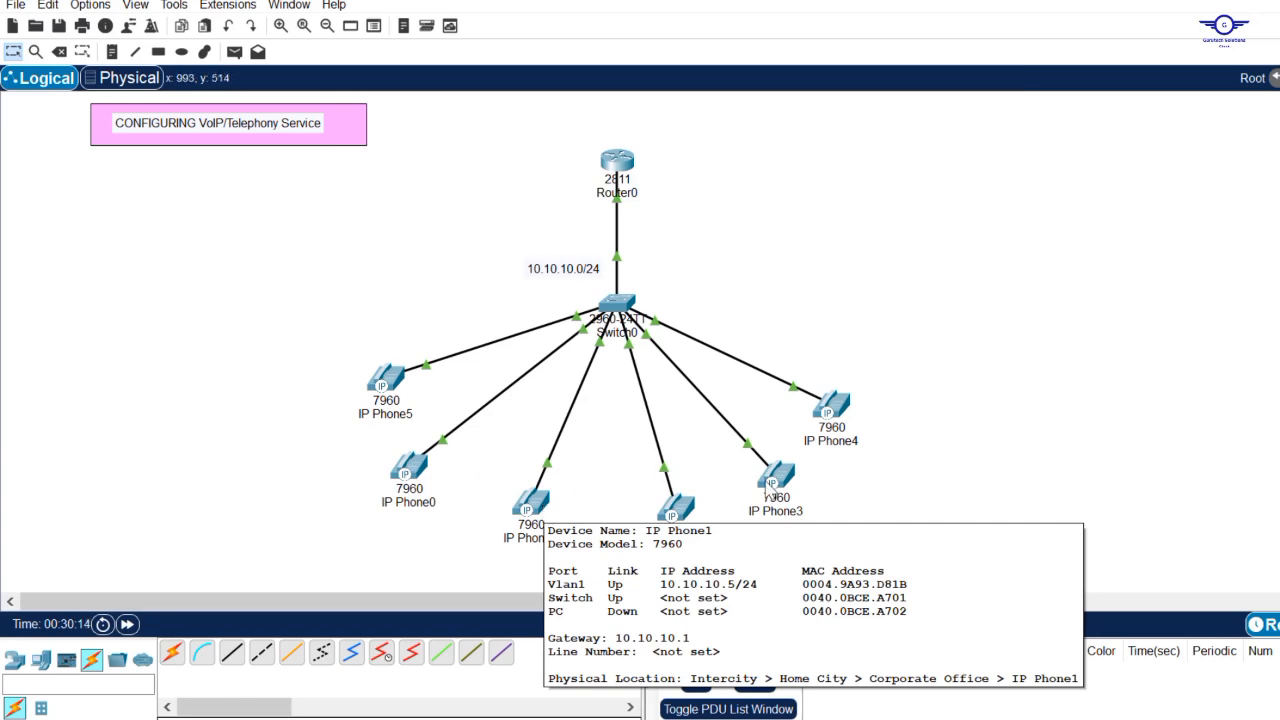
mouse_move(776, 490)
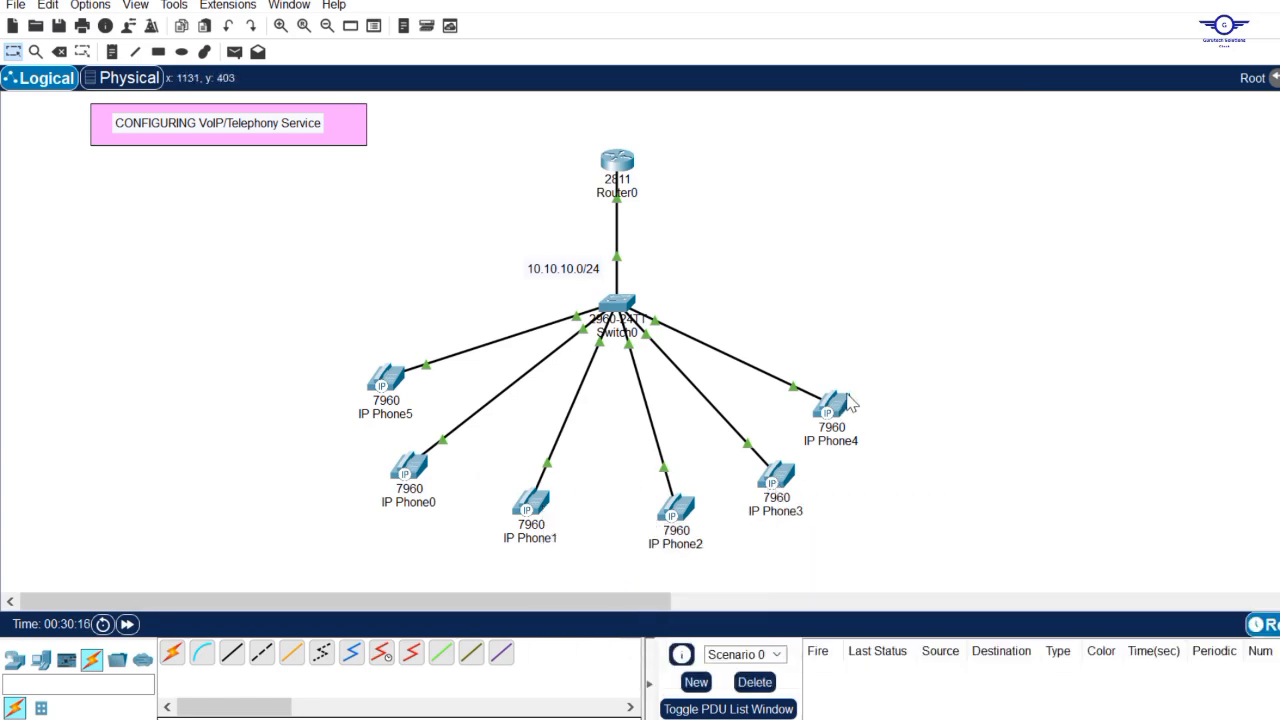
mouse_move(843, 412)
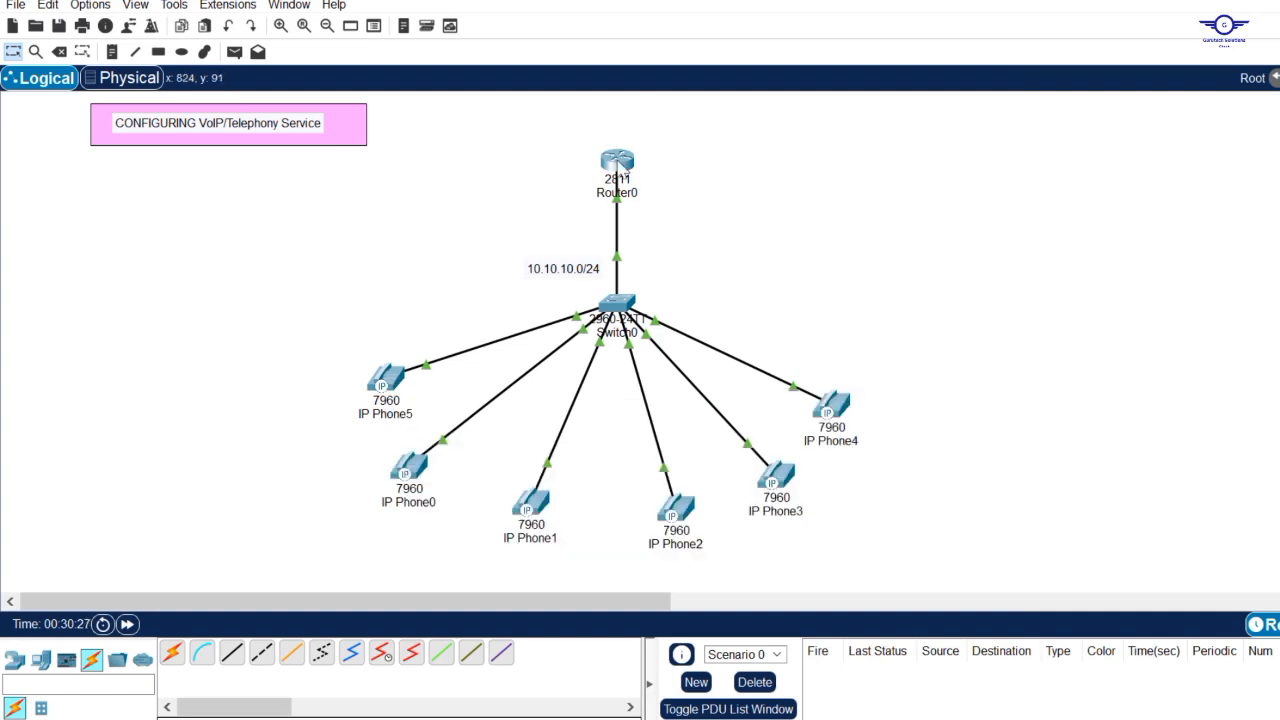
left_click(617, 163)
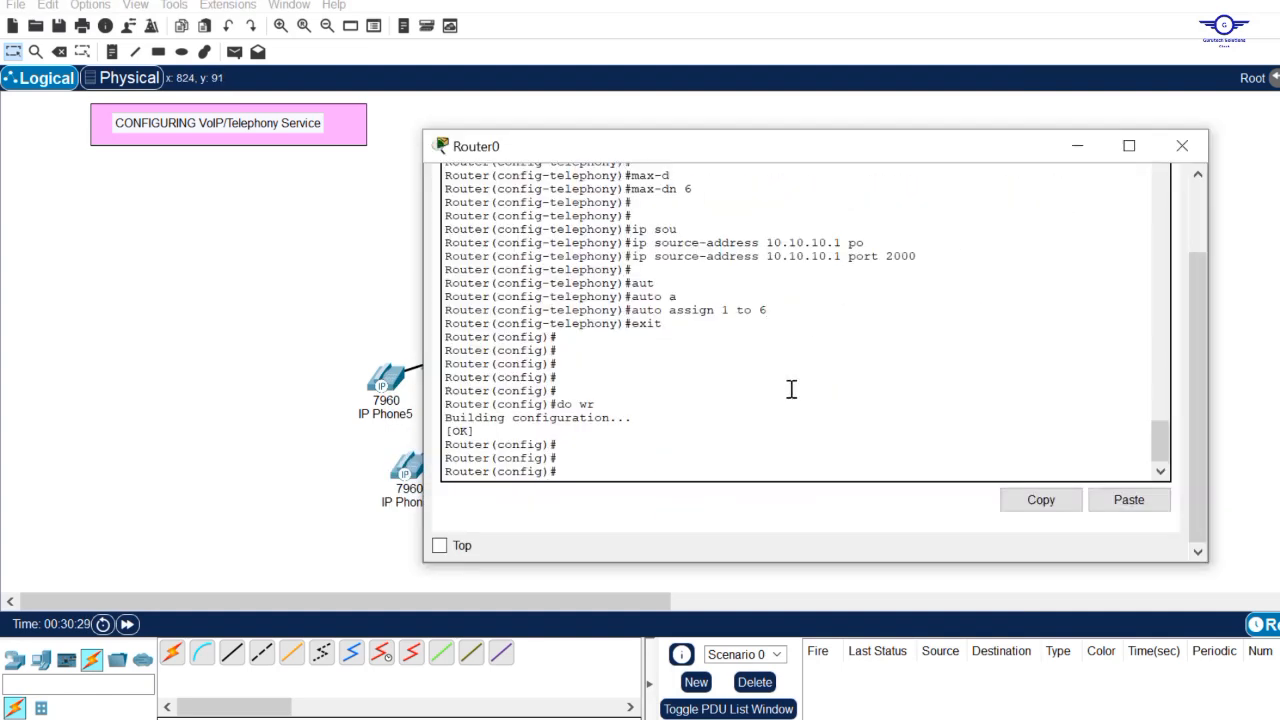
key("alt+Tab")
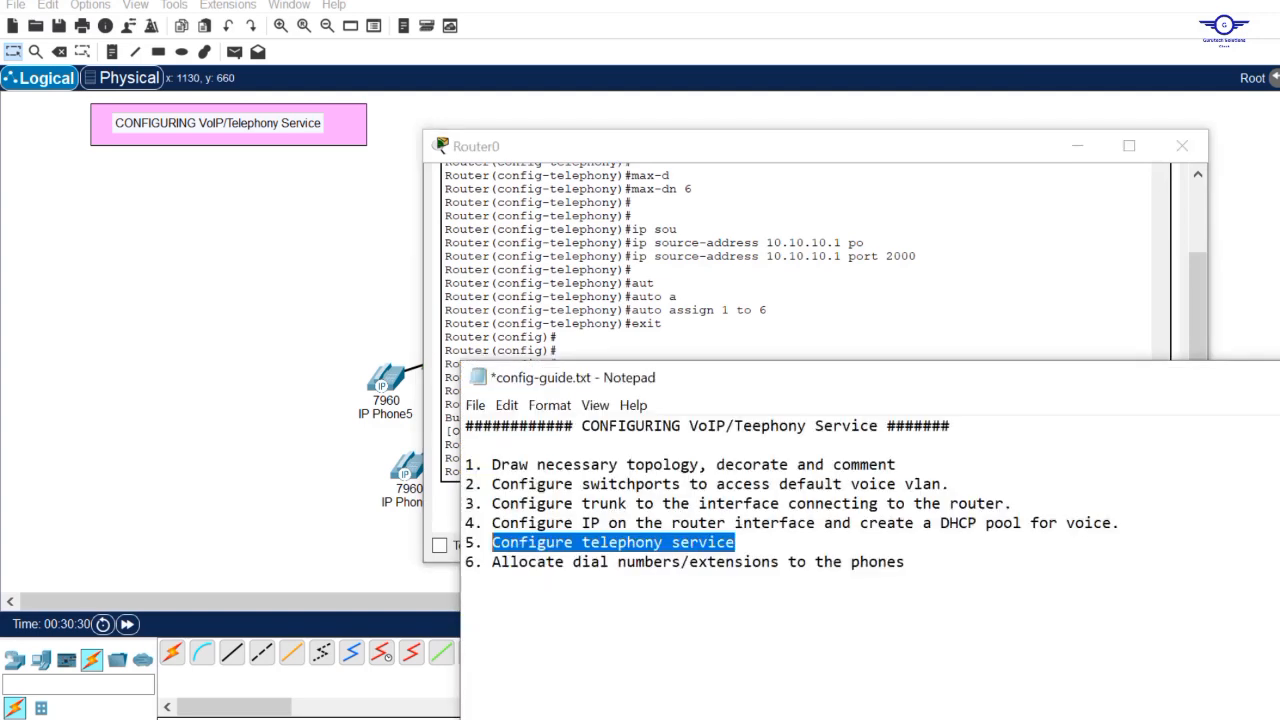
key("alt+Tab")
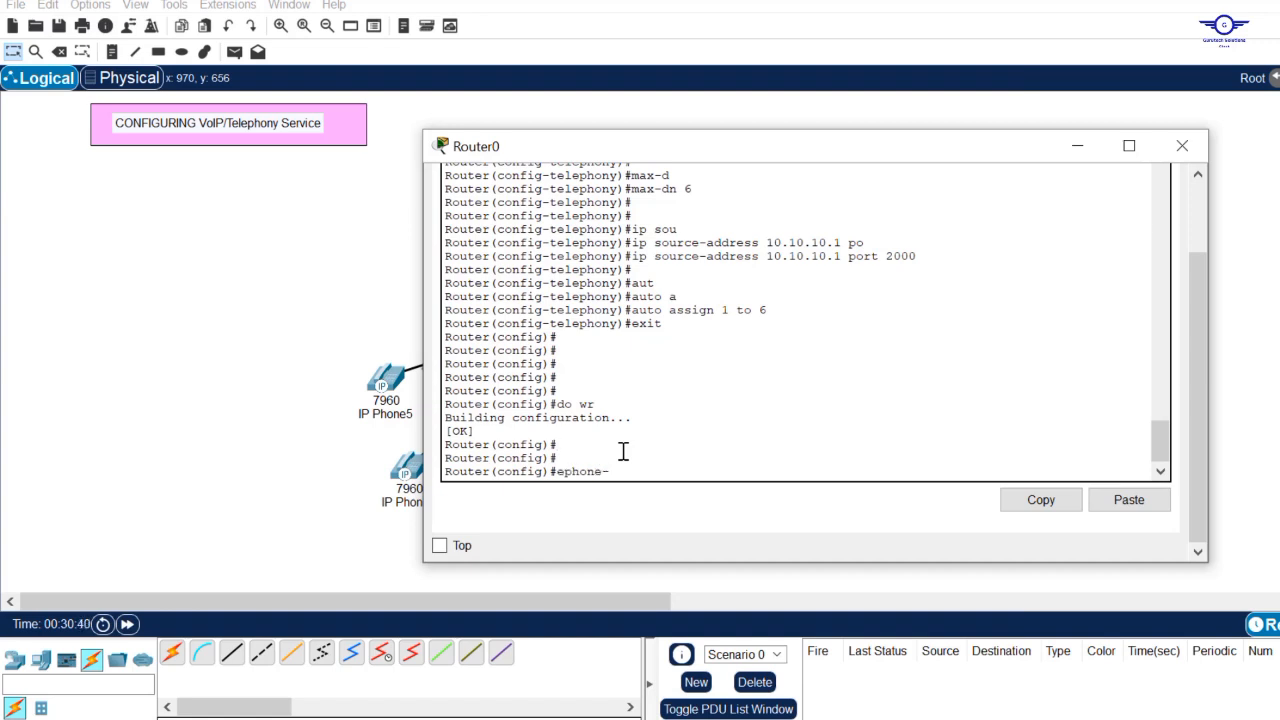
Step: Create the first phone directory entry on Router0 with ephone-dn 1
type("1")
left_click_drag(698, 188, 687, 188)
left_click(686, 455)
key("Return")
key("Return")
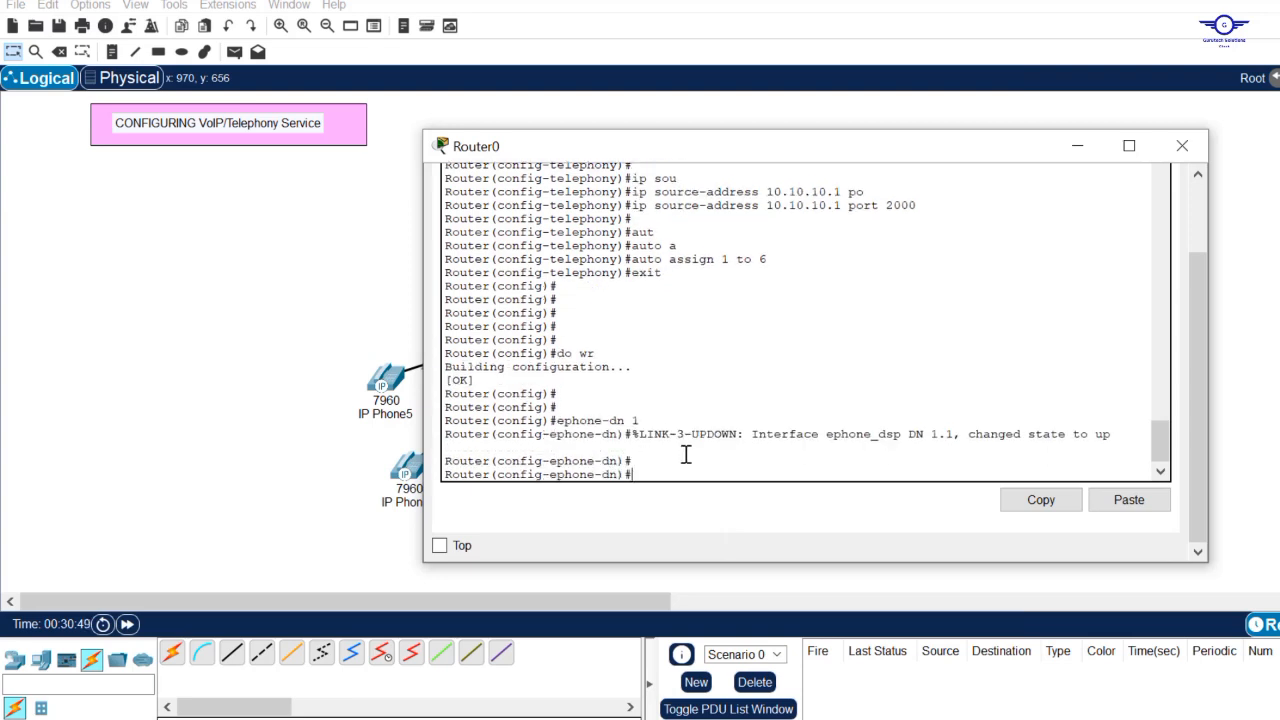
Step: List the commands available in ephone-dn mode, assign number 101 to ephone-dn 1 and return to global configuration mode
type("?")
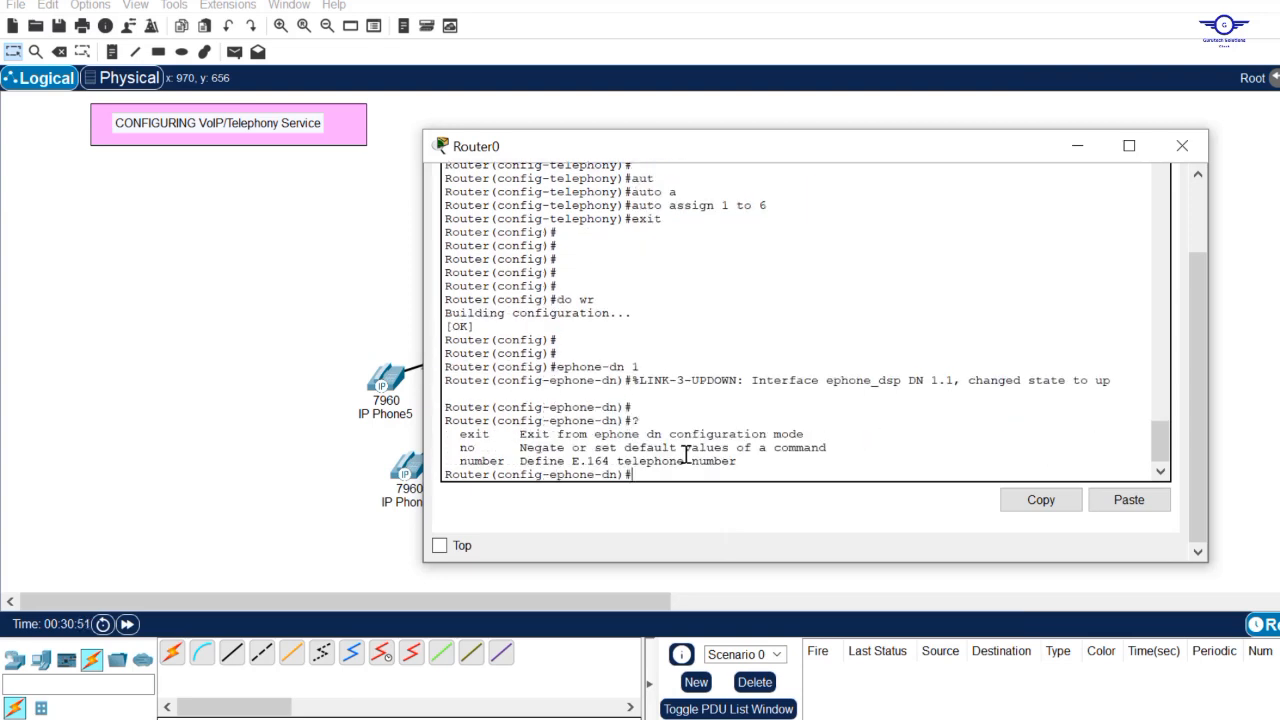
type("number")
type(" 102")
key("BackSpace")
type("1")
key("Return")
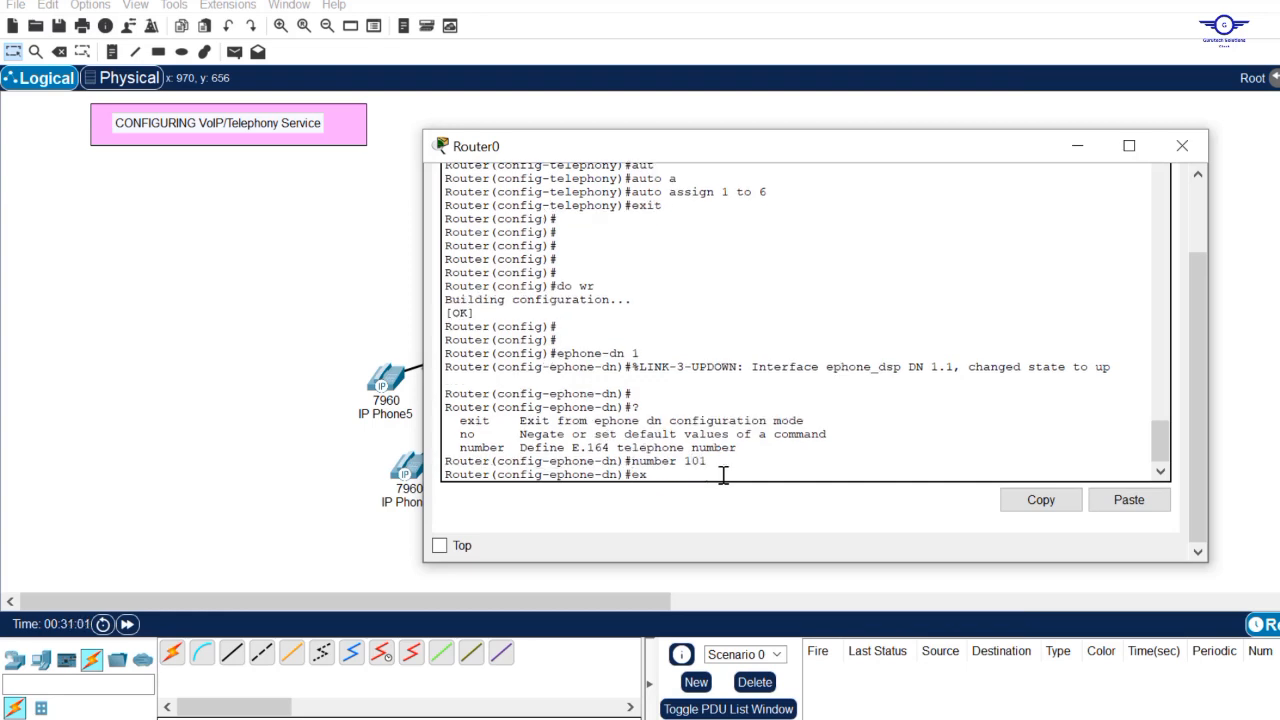
key("Return")
key("Return")
key("Return")
key("Return")
Step: Create ephone-dn 2 with number 102 and return to global configuration mode
type("ephone-dn 1")
key("BackSpace")
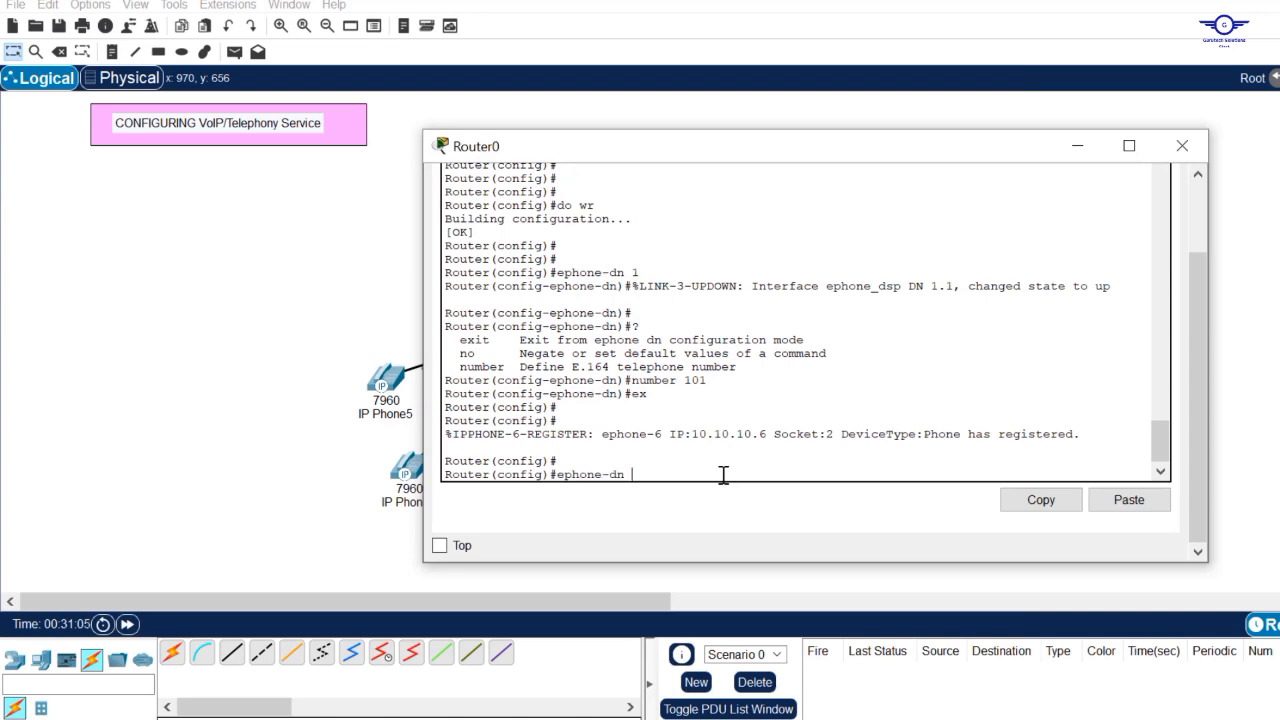
type("2")
key("Return")
key("Up")
key("Up")
key("Up")
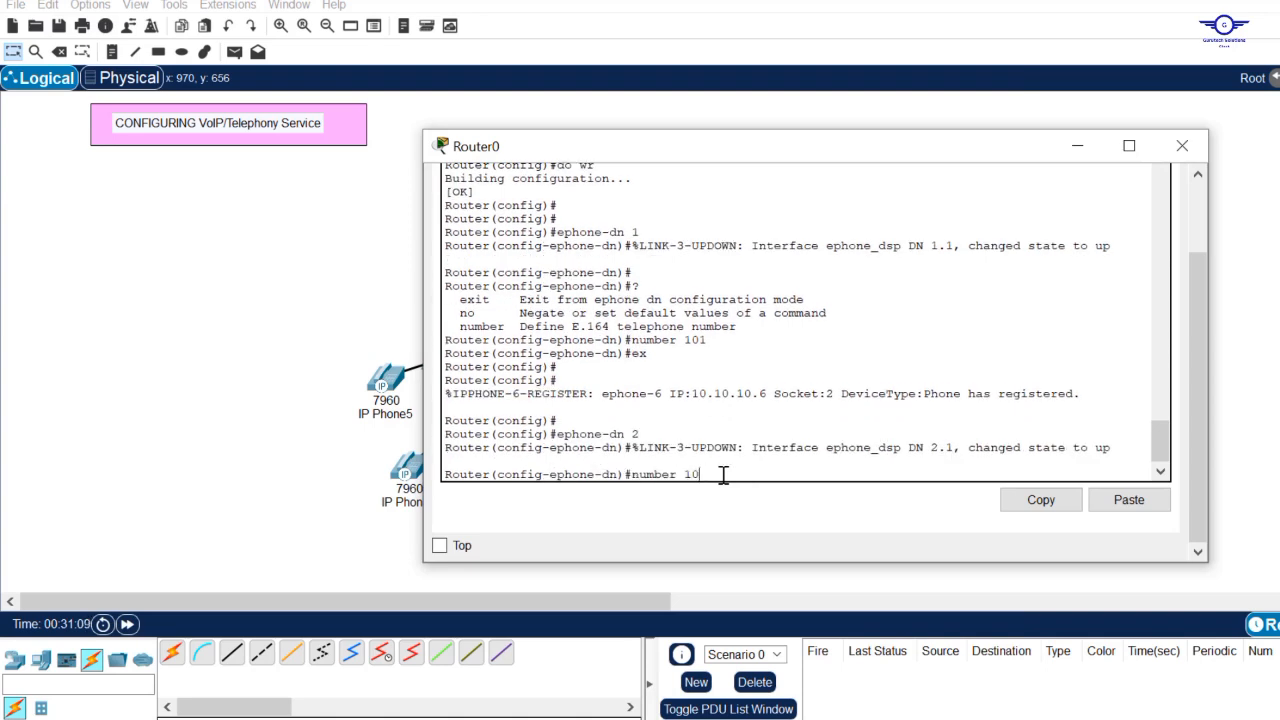
key("Return")
key("Return")
type("ex")
key("Return")
key("Return")
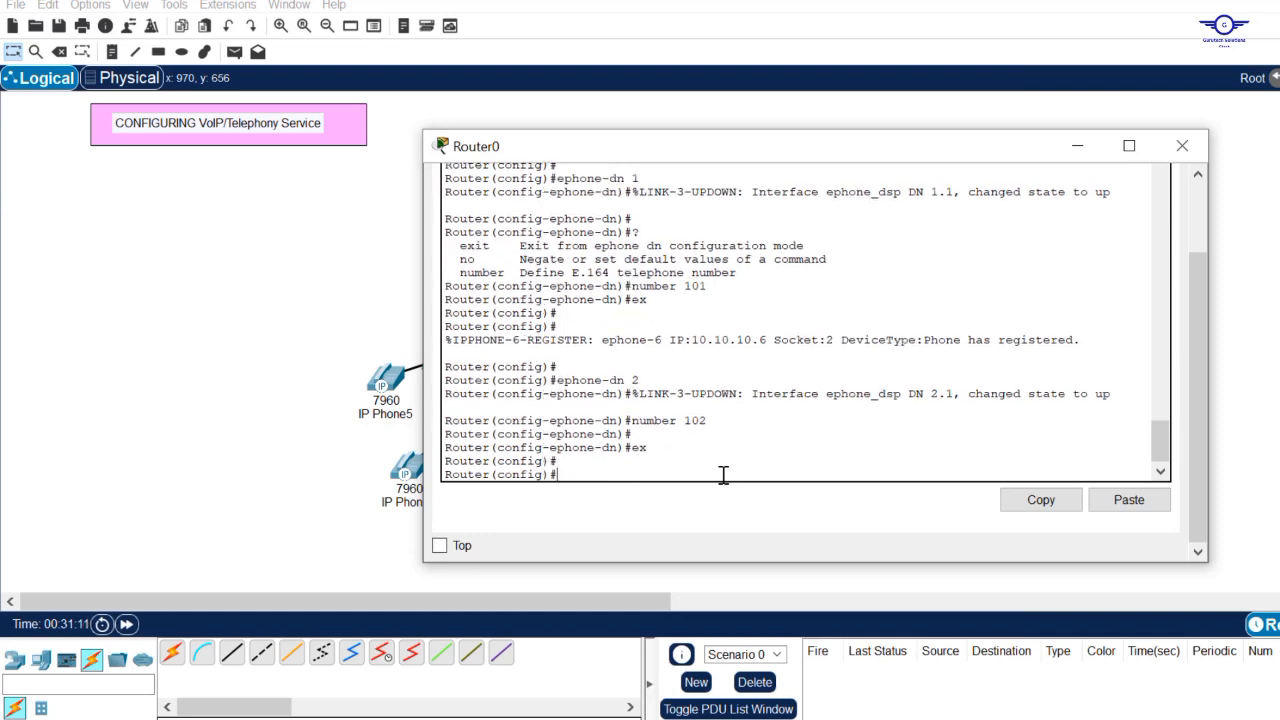
Step: Create the third phone directory entry on Router0 with ephone-dn 3
key("Return")
key("Up")
key("Up")
key("Up")
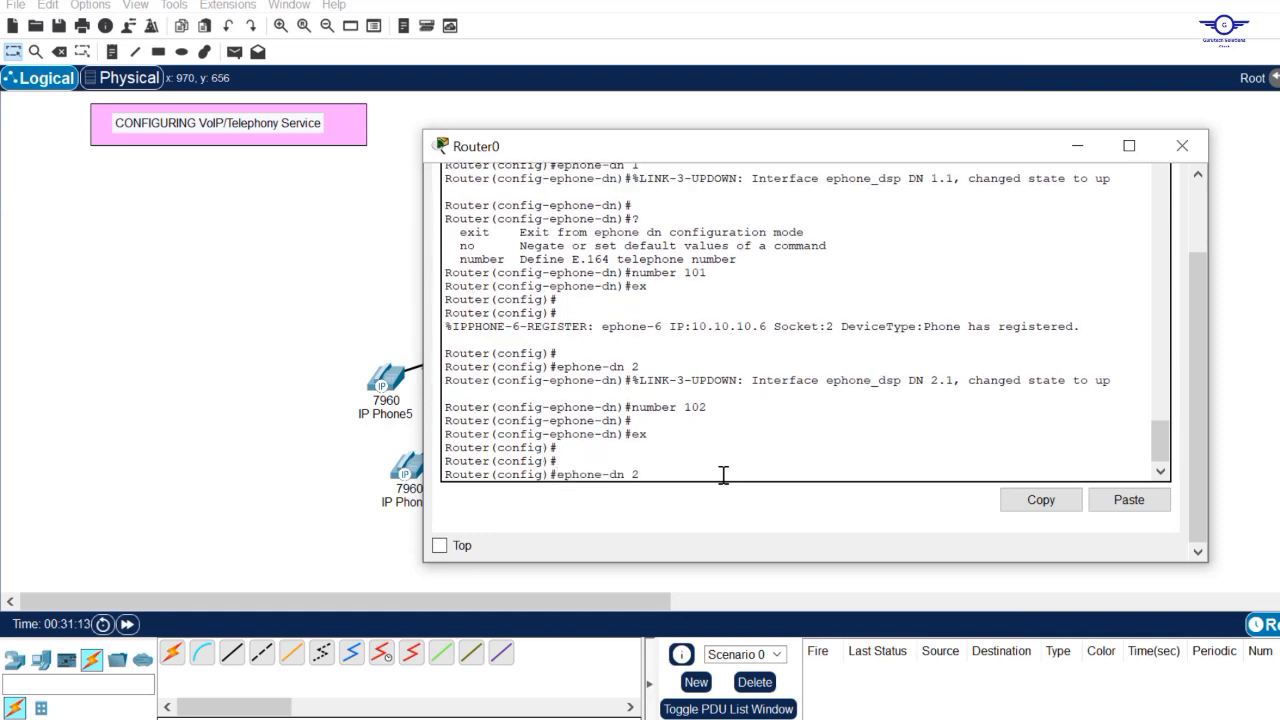
type("3")
key("Return")
key("Return")
Step: Assign number 103 to ephone-dn 3, exit it and create ephone-dn 4
key("Up")
key("Up")
key("Up")
key("BackSpace")
type("3")
key("Return")
key("Return")
type("ex")
key("Return")
key("Return")
key("Return")
key("Return")
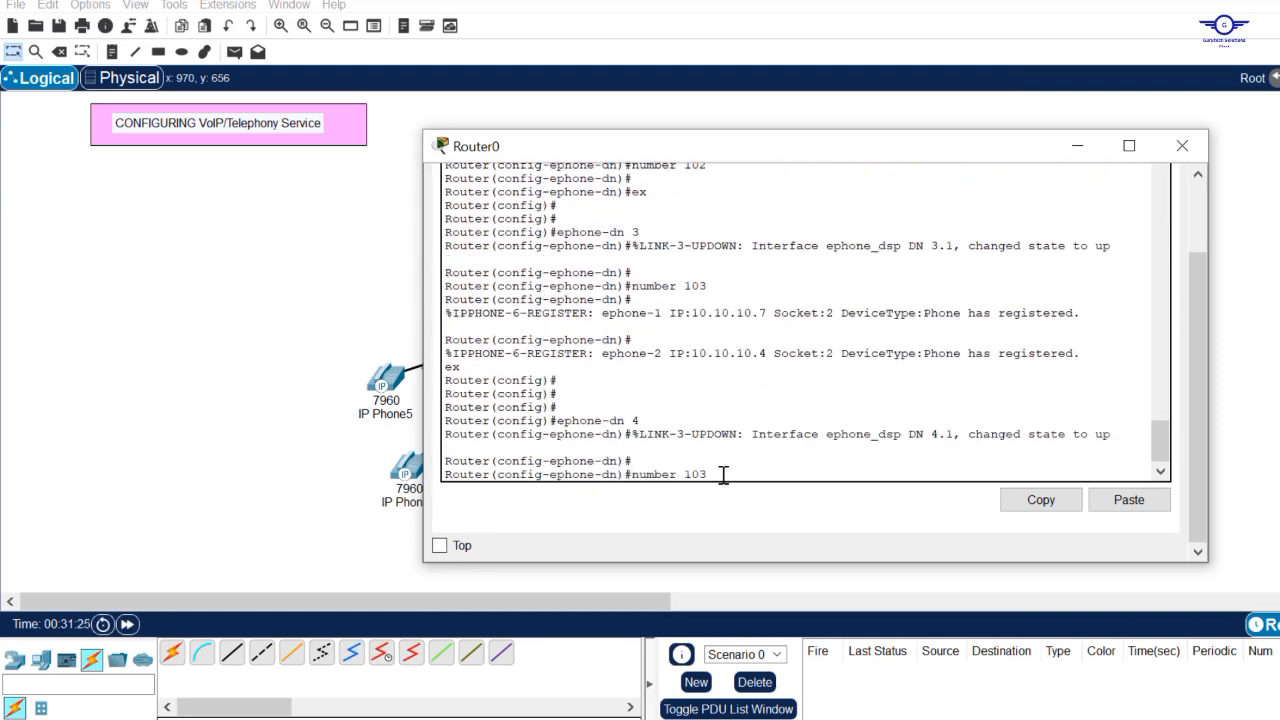
Step: Complete ephone-dn 4 and define ephone-dn 5 with number 105, ending in global configuration mode
type("ex")
key("Return")
key("Return")
key("Return")
key("Return")
Step: Create the sixth phone directory entry on Router0 with ephone-dn 6
key("Up")
key("Up")
key("Up")
key("BackSpace")
type("6")
key("Return")
key("Return")
key("Return")
key("Return")
Step: Assign number 106 to ephone-dn 6 and return to global configuration mode
key("Up")
key("Up")
key("Up")
type("rr")
key("Return")
key("Up")
key("BackSpace")
key("BackSpace")
key("BackSpace")
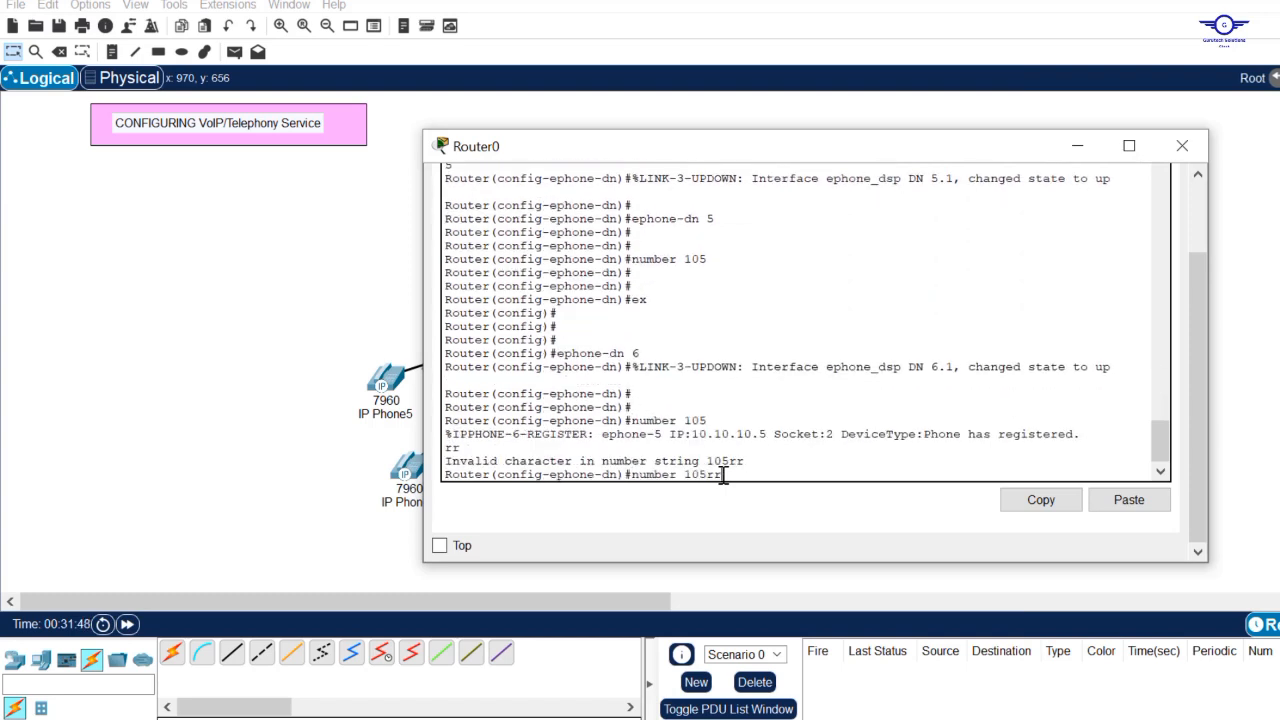
type("6 ex")
key("Return")
key("Return")
key("Return")
key("Return")
key("Return")
key("Return")
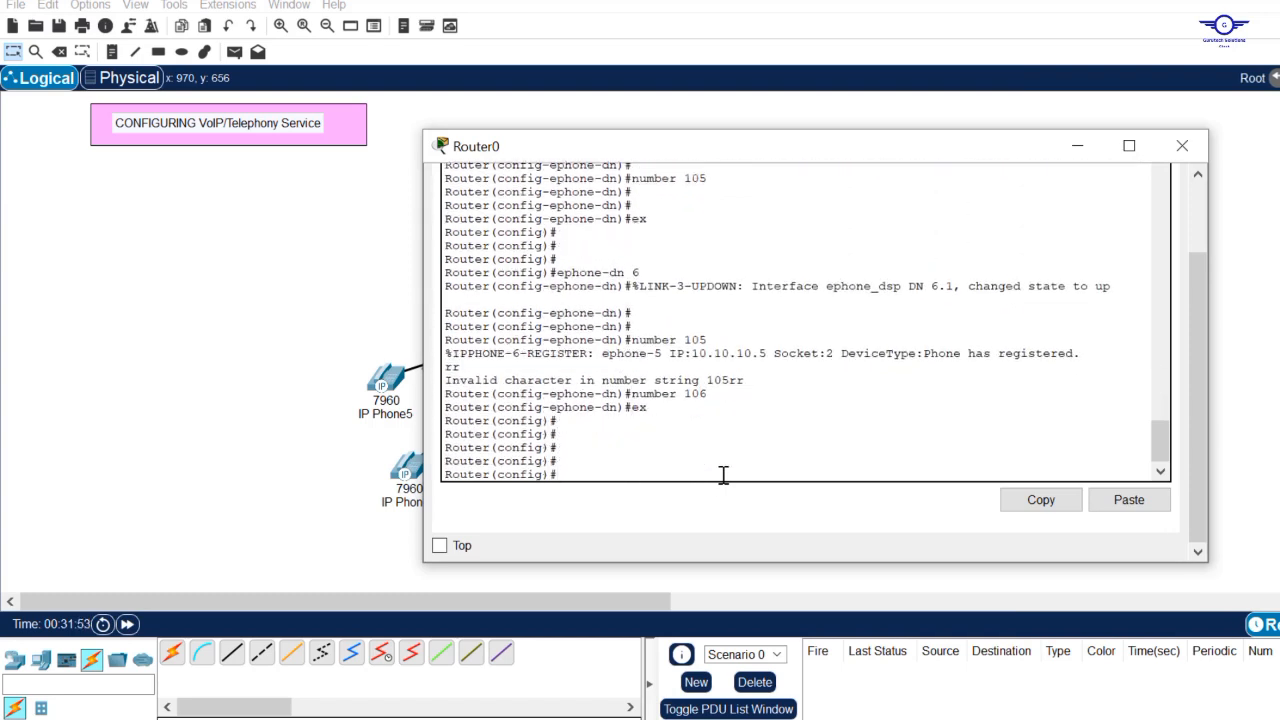
Step: Save Router0's configuration with do wr, check the phone registration message and minimize the router window
type("do wr")
key("Return")
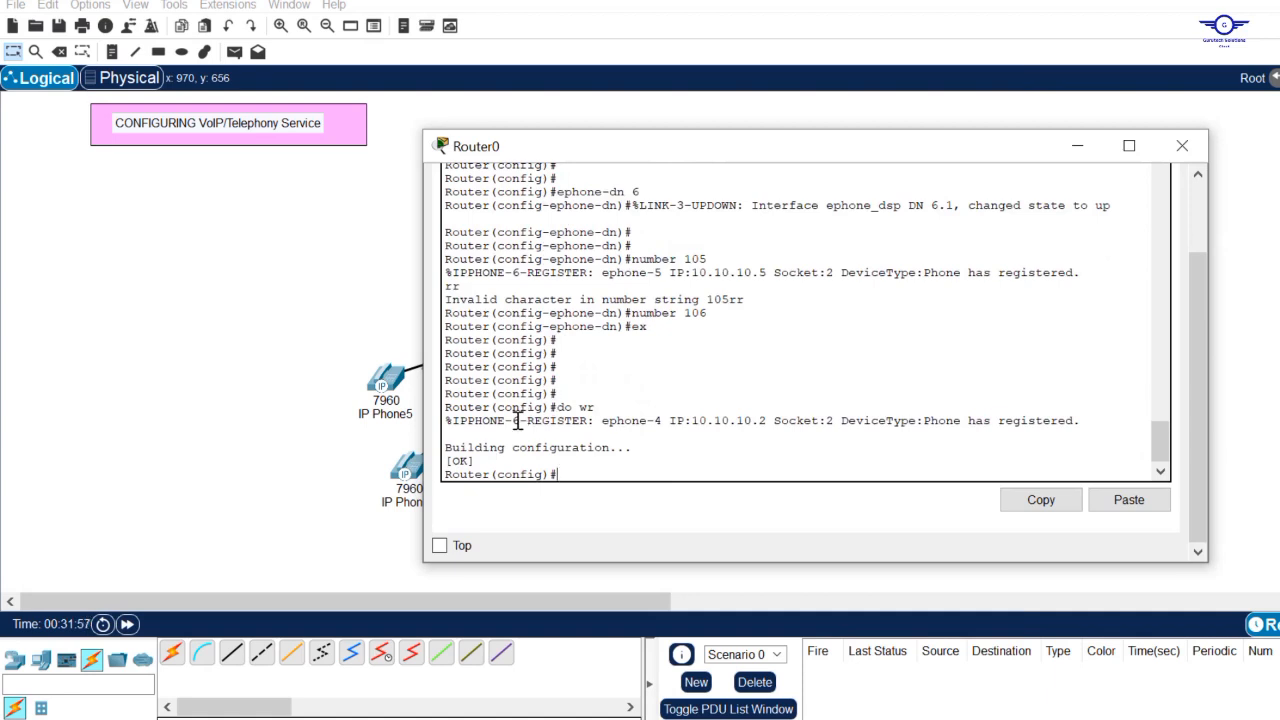
left_click_drag(646, 449, 446, 421)
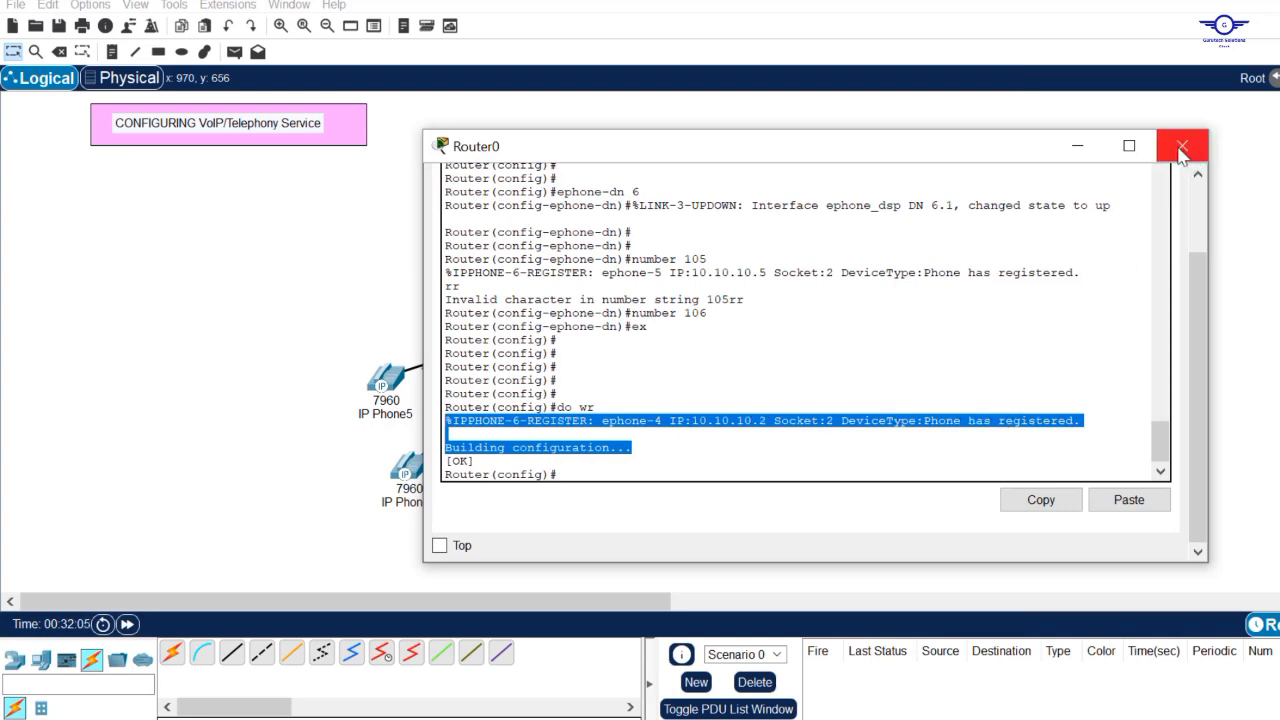
left_click(1077, 146)
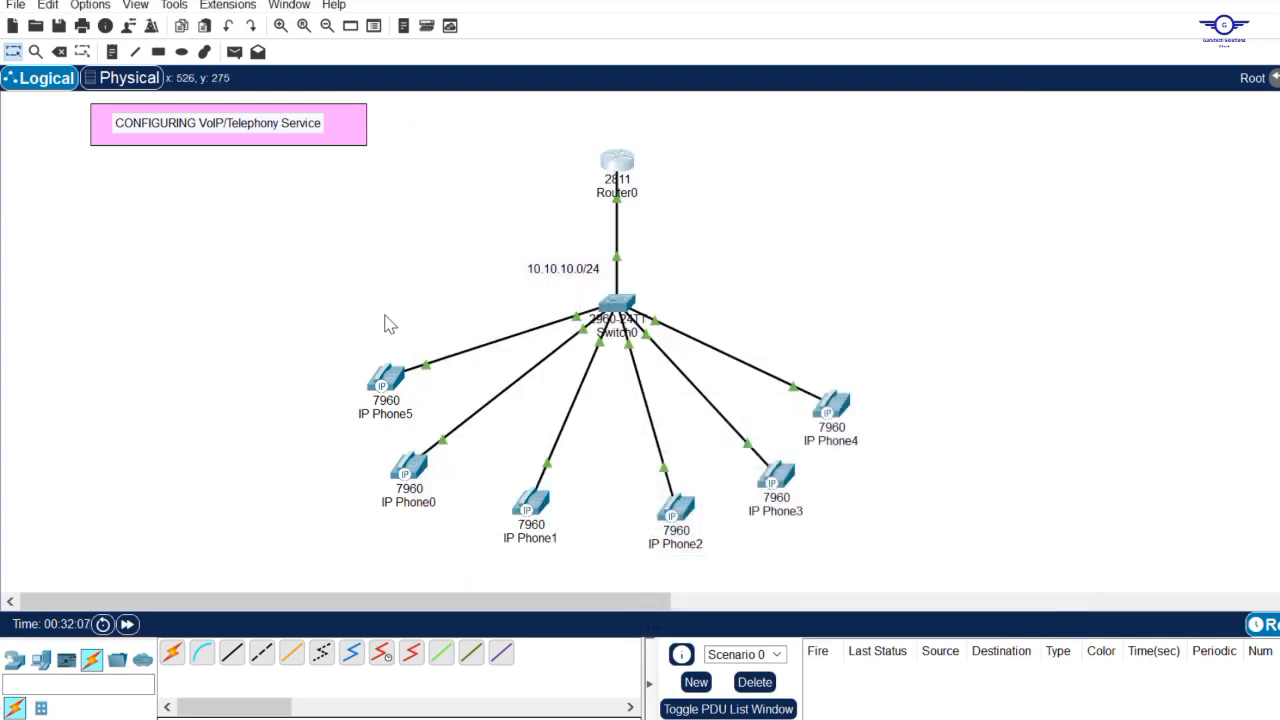
Step: Examine the IP address, gateway and line number assigned to each IP phone in the topology
left_click(390, 384)
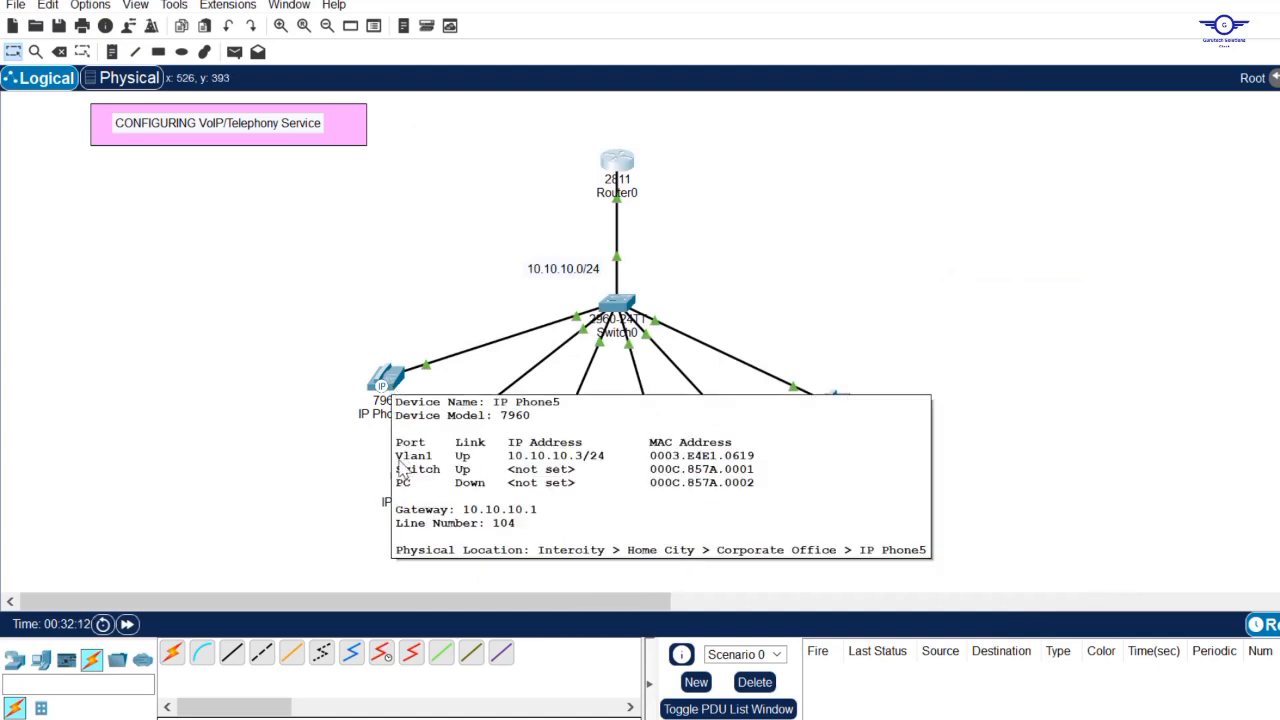
mouse_move(416, 475)
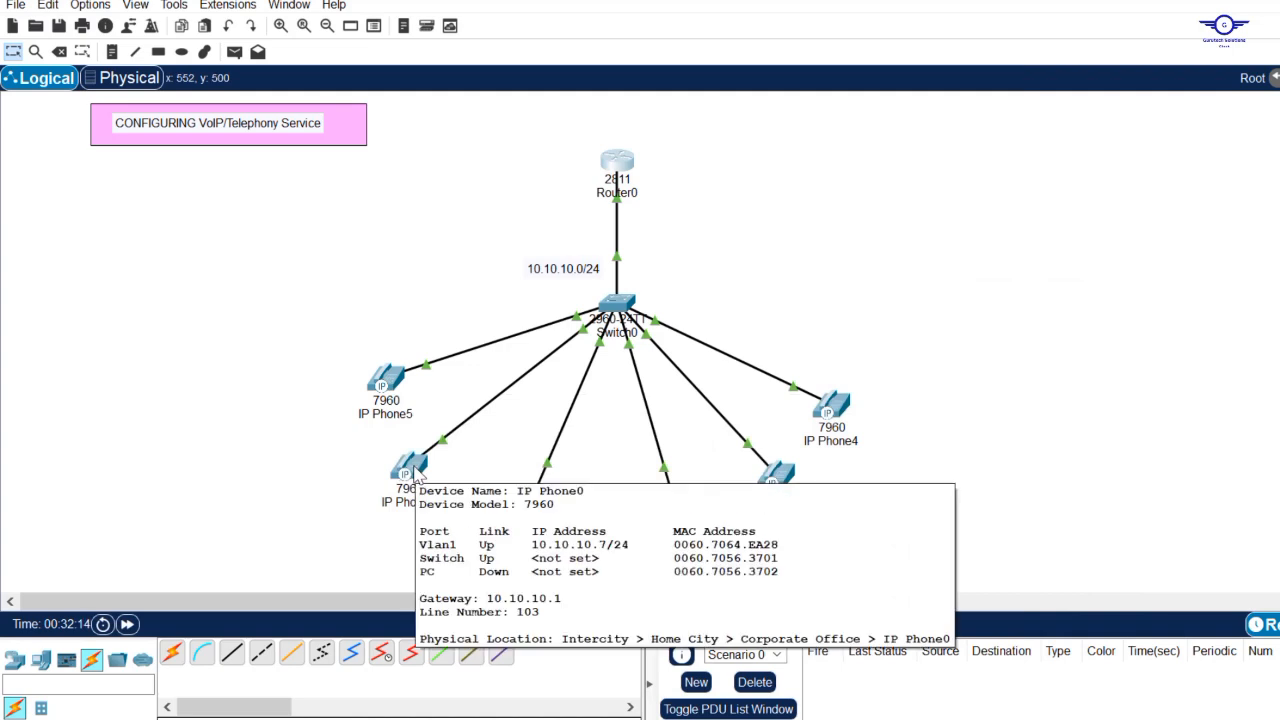
mouse_move(533, 515)
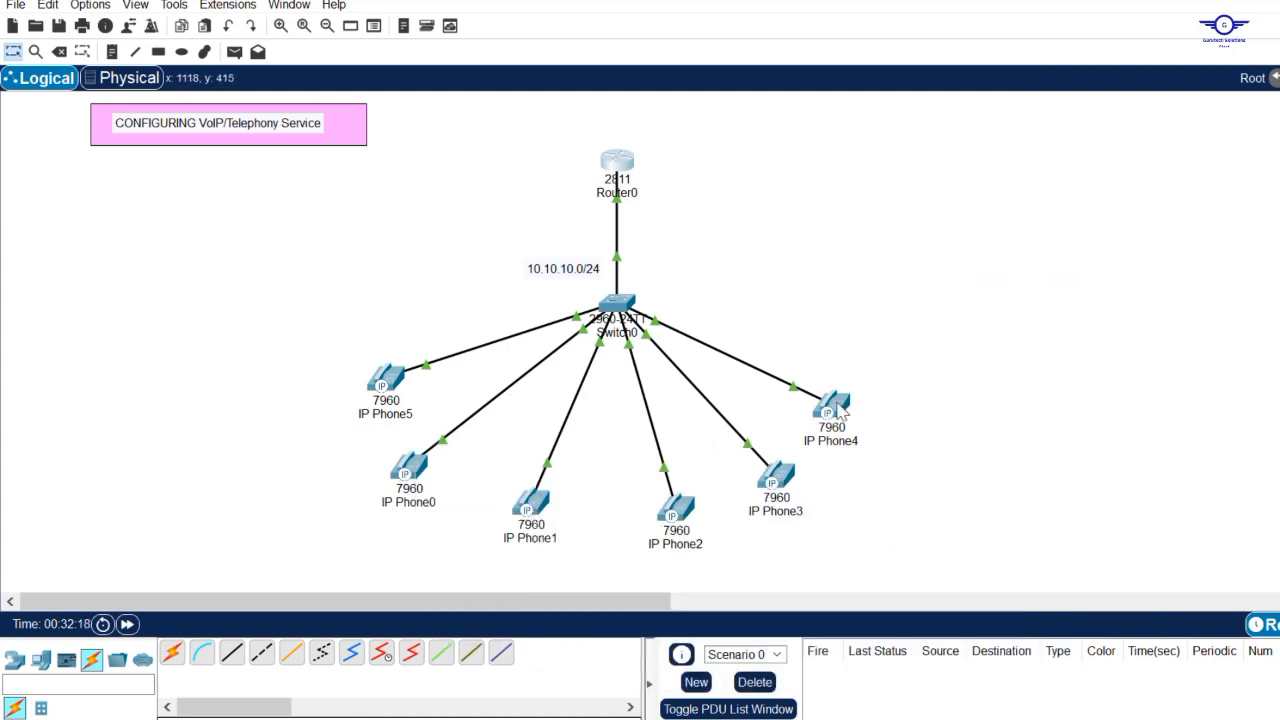
mouse_move(838, 405)
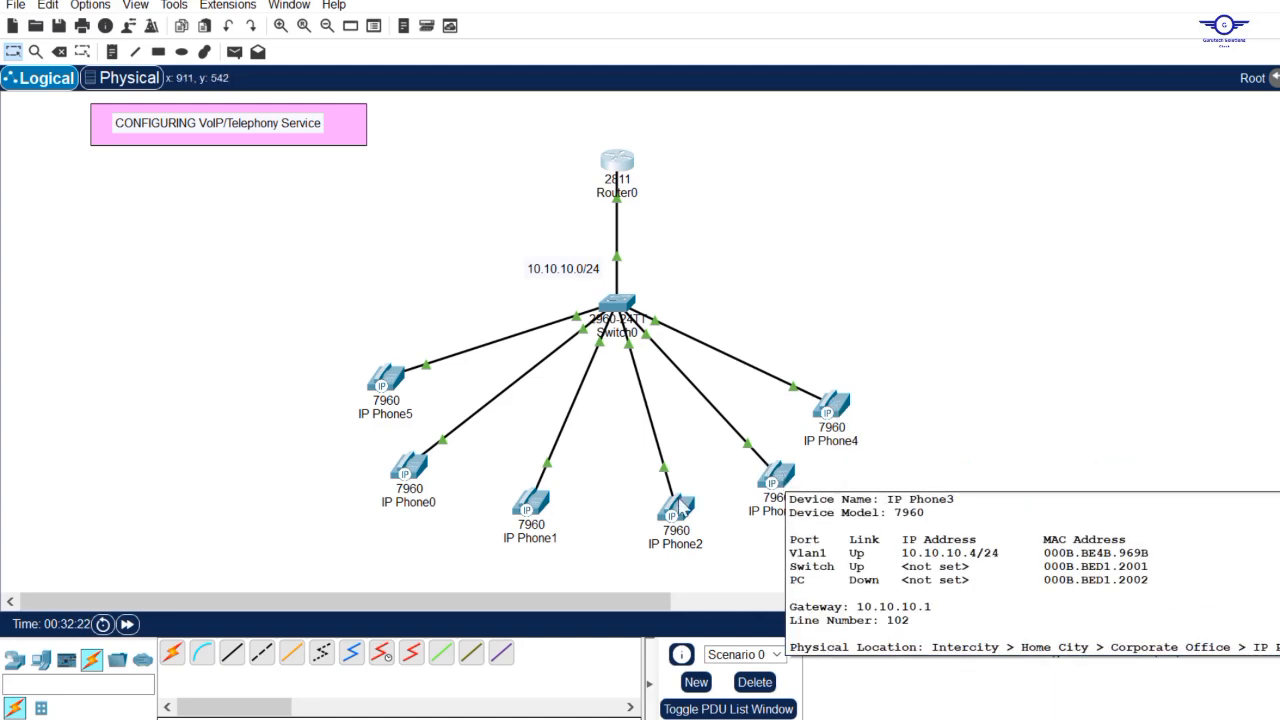
mouse_move(683, 520)
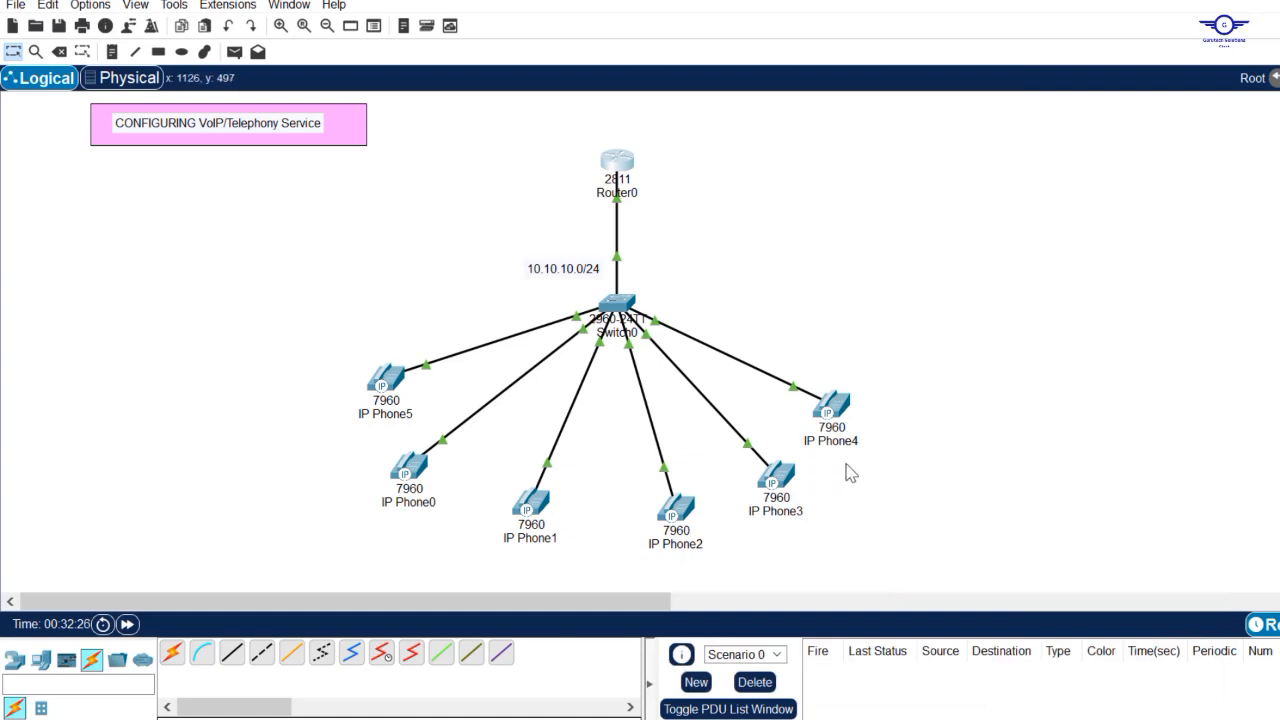
Step: Open the handset interfaces of IP Phone5 and IP Phone3 and arrange their resized windows side by side
left_click(388, 378)
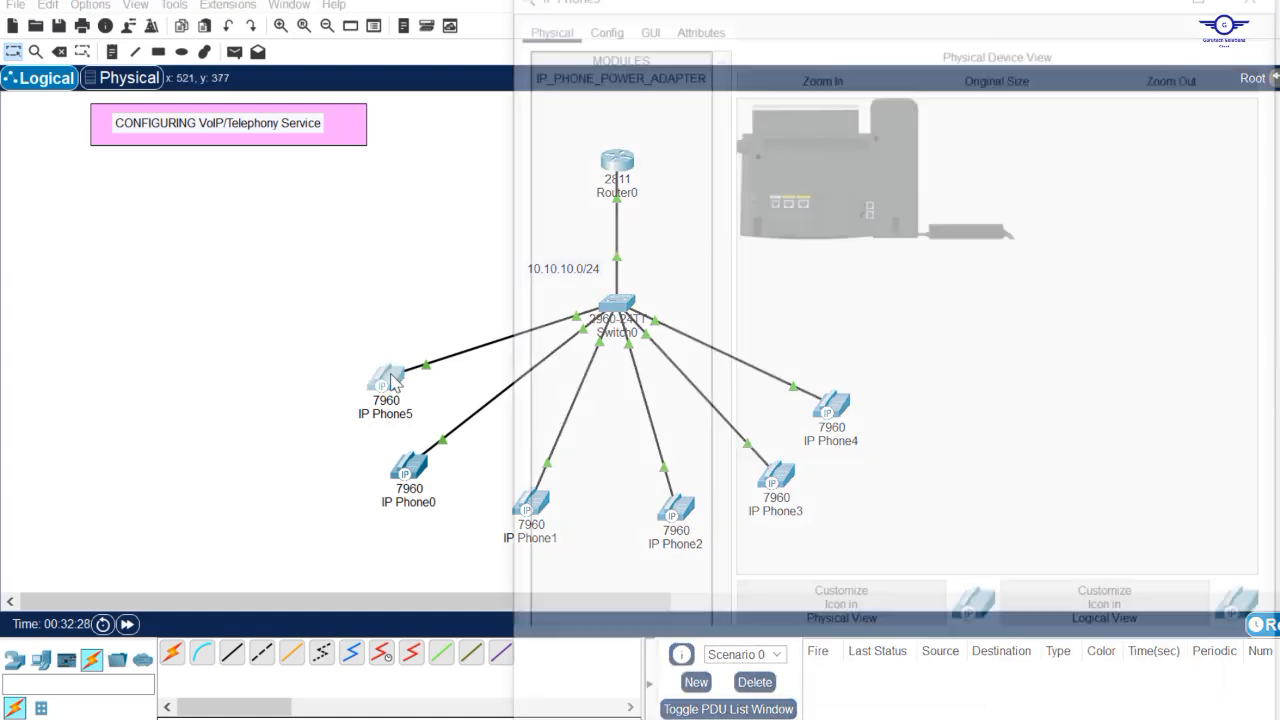
left_click_drag(957, 2, 957, 313)
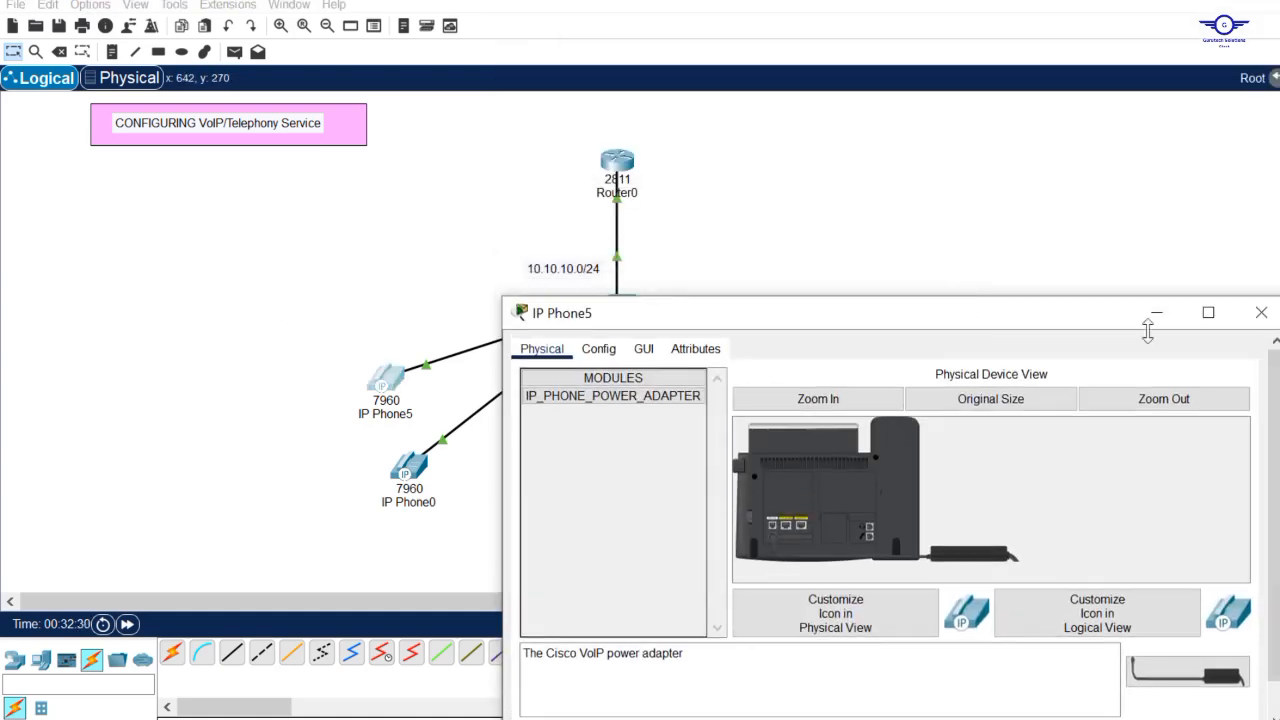
left_click_drag(1277, 397, 969, 402)
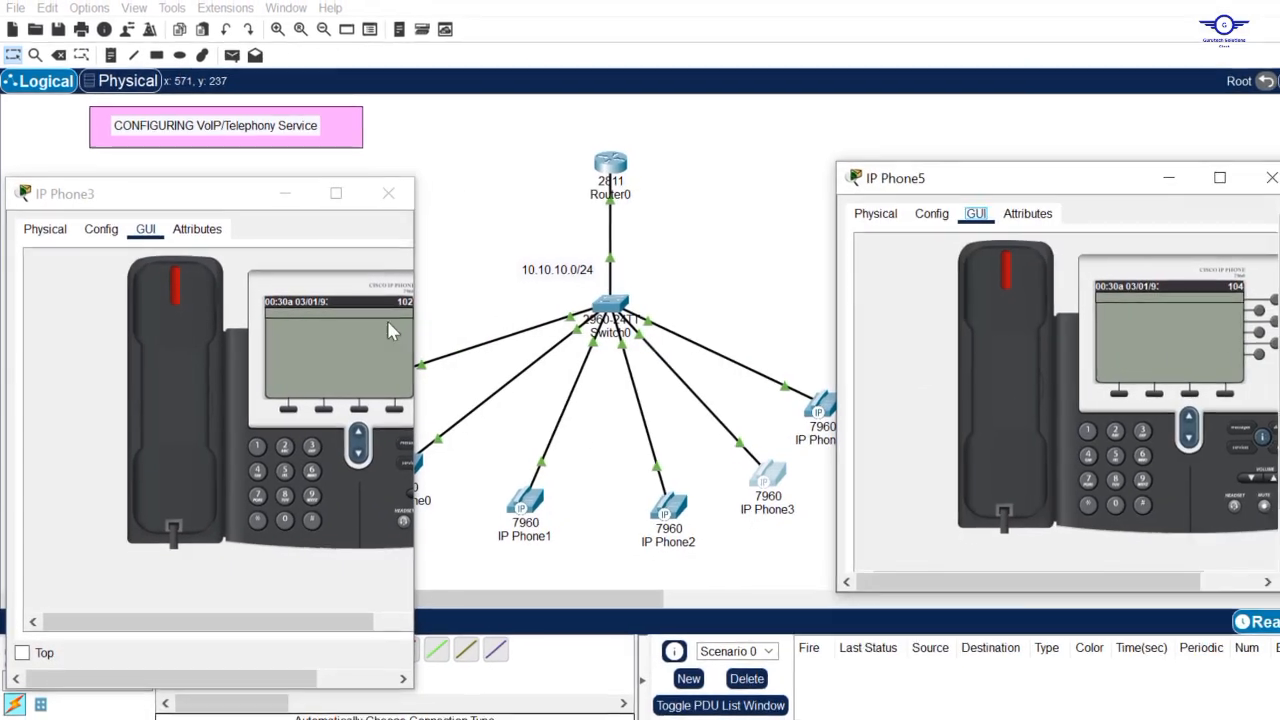
Step: Call extension 102 from IP Phone5, answer on IP Phone3 and hang up there to end the test call
left_click(1087, 430)
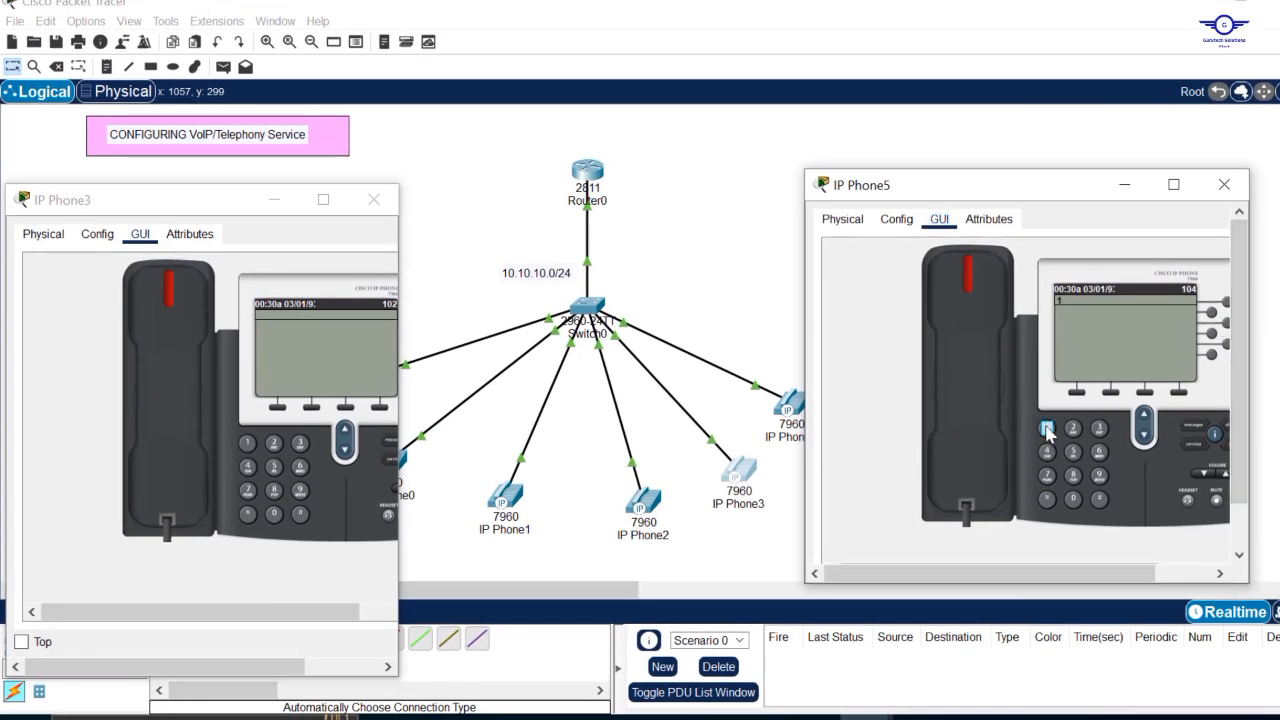
left_click(1073, 498)
left_click(1071, 429)
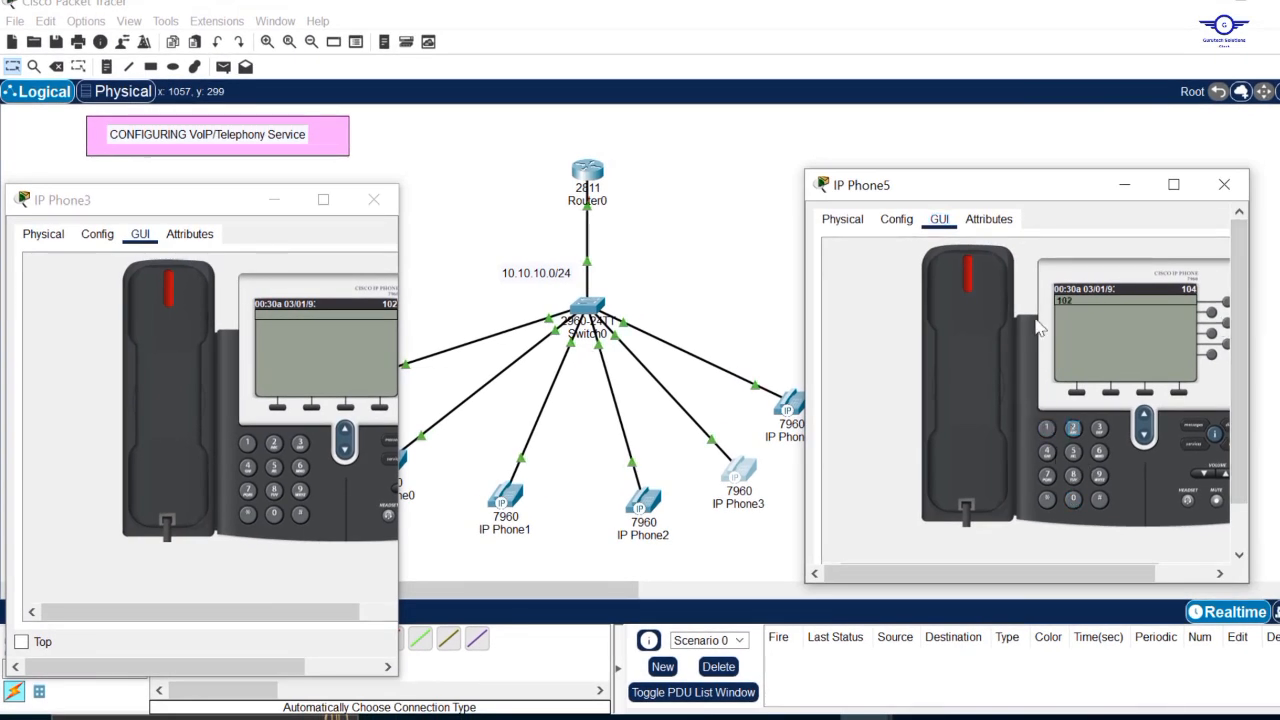
left_click(969, 268)
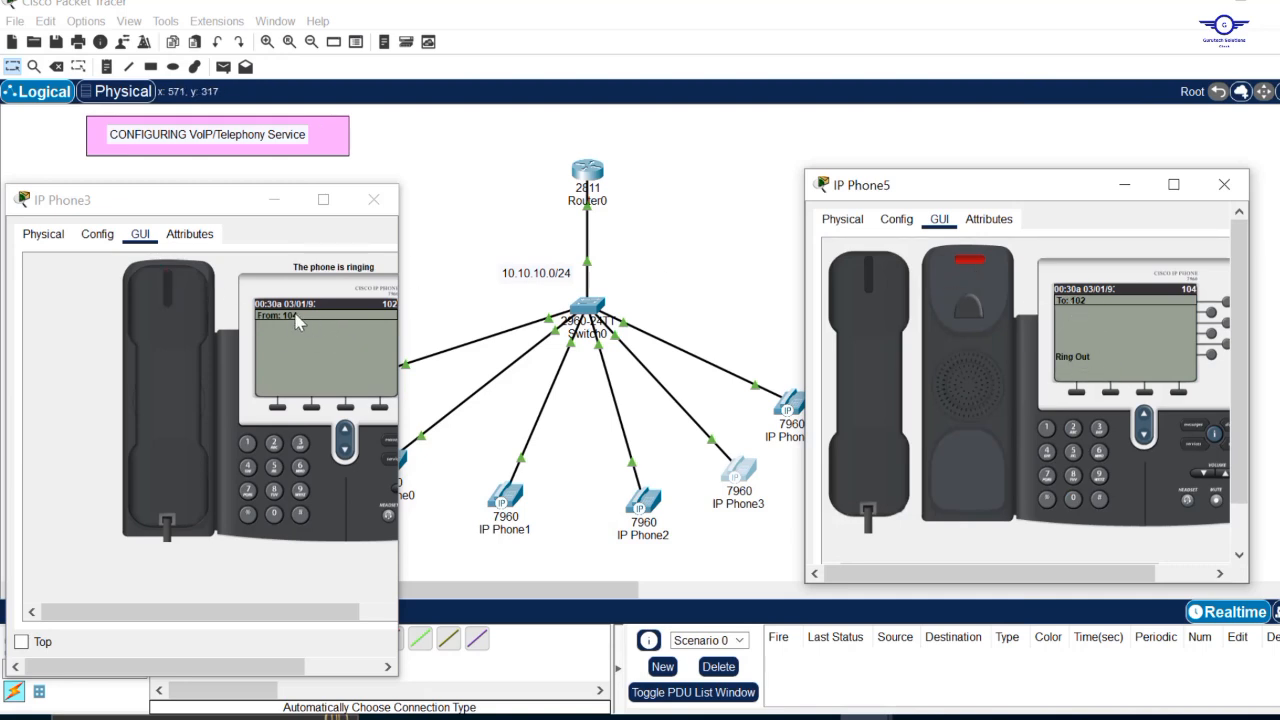
left_click(162, 287)
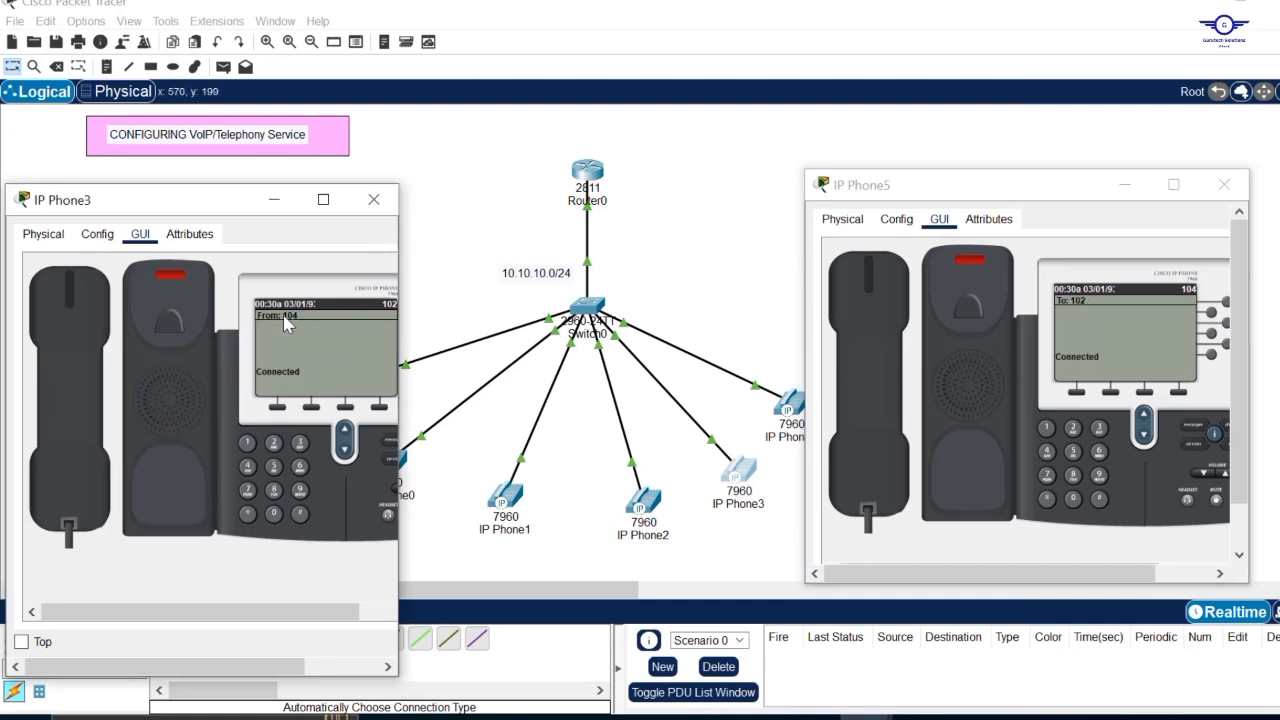
left_click(69, 302)
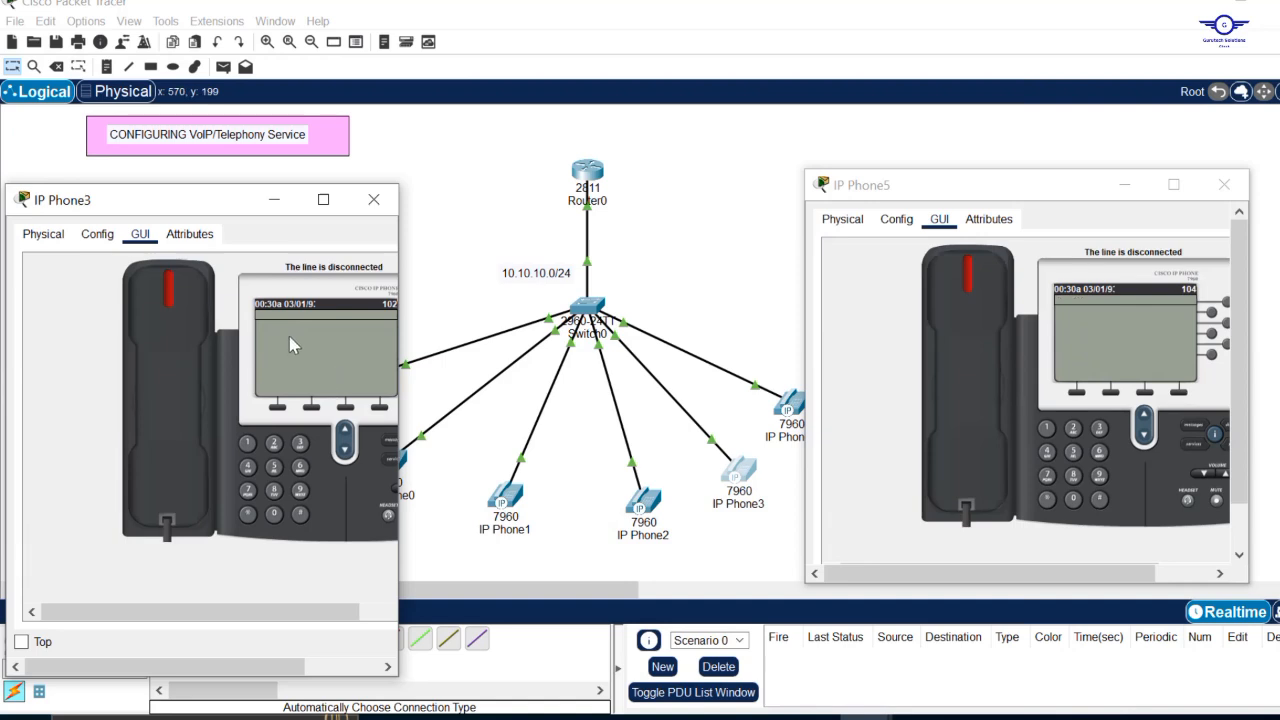
Step: Call extension 104 from IP Phone3 and answer the call on IP Phone5
left_click(246, 446)
left_click(274, 514)
left_click(248, 466)
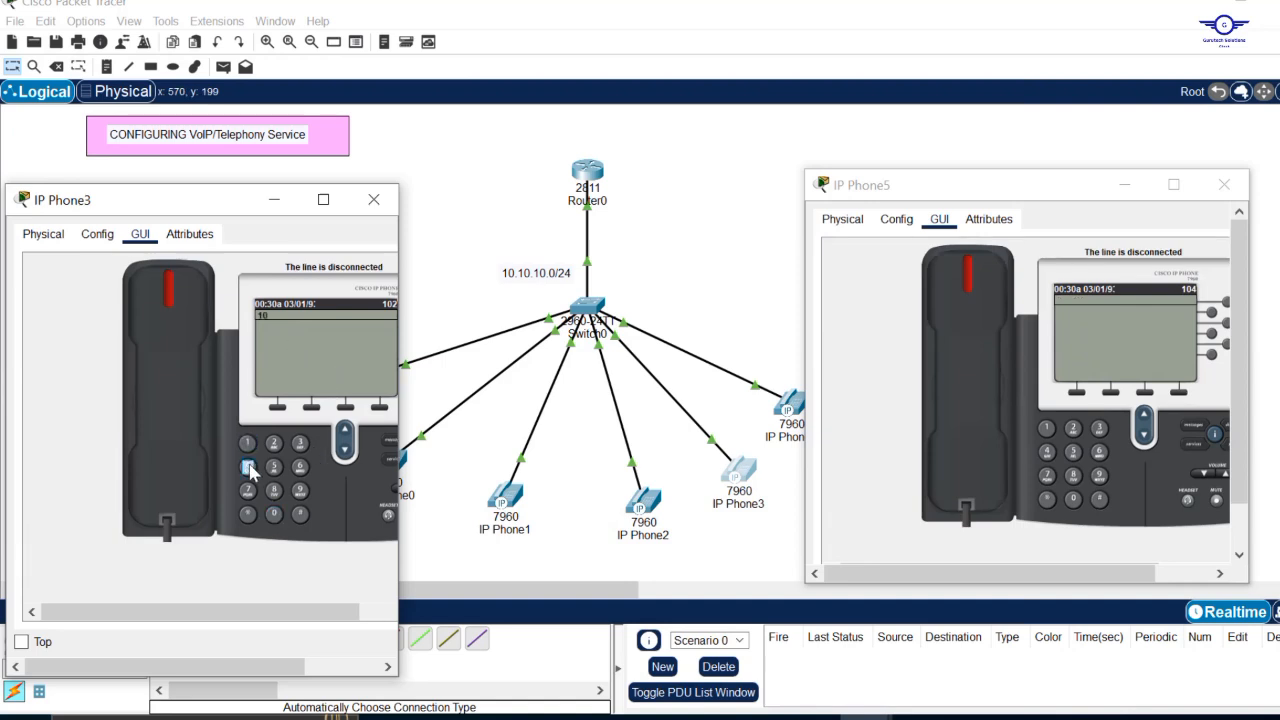
left_click(167, 295)
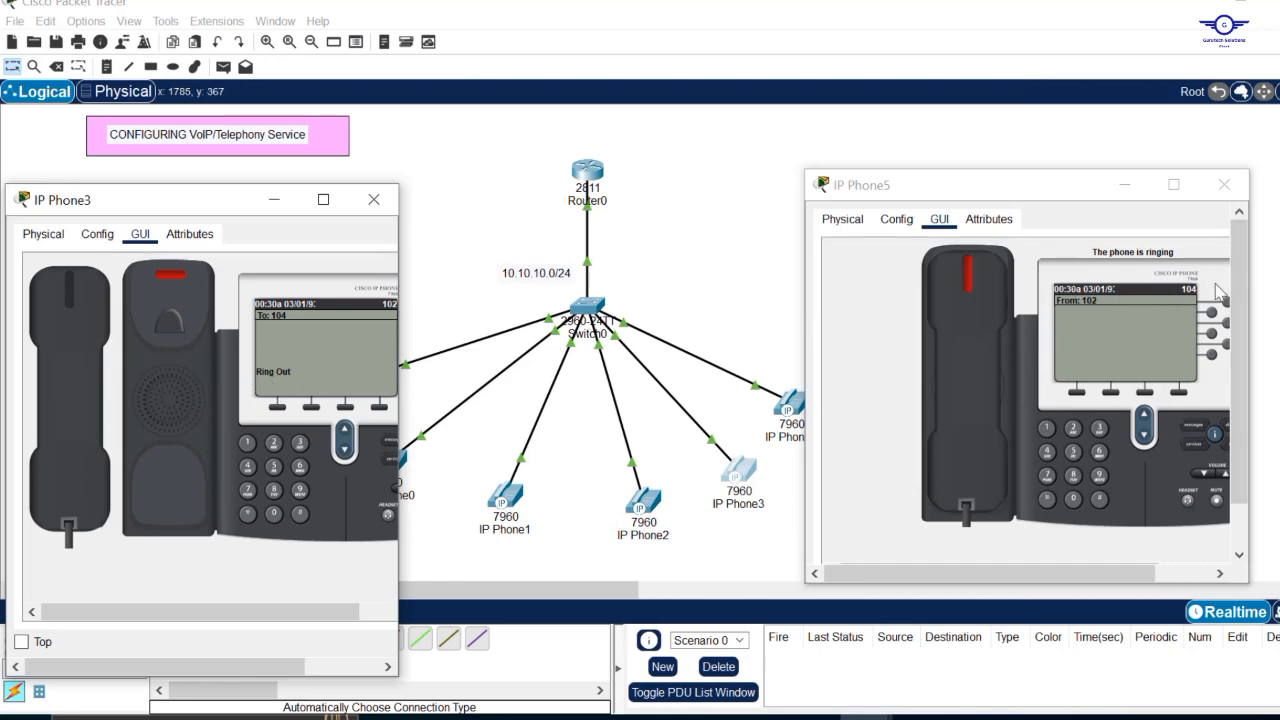
left_click(970, 282)
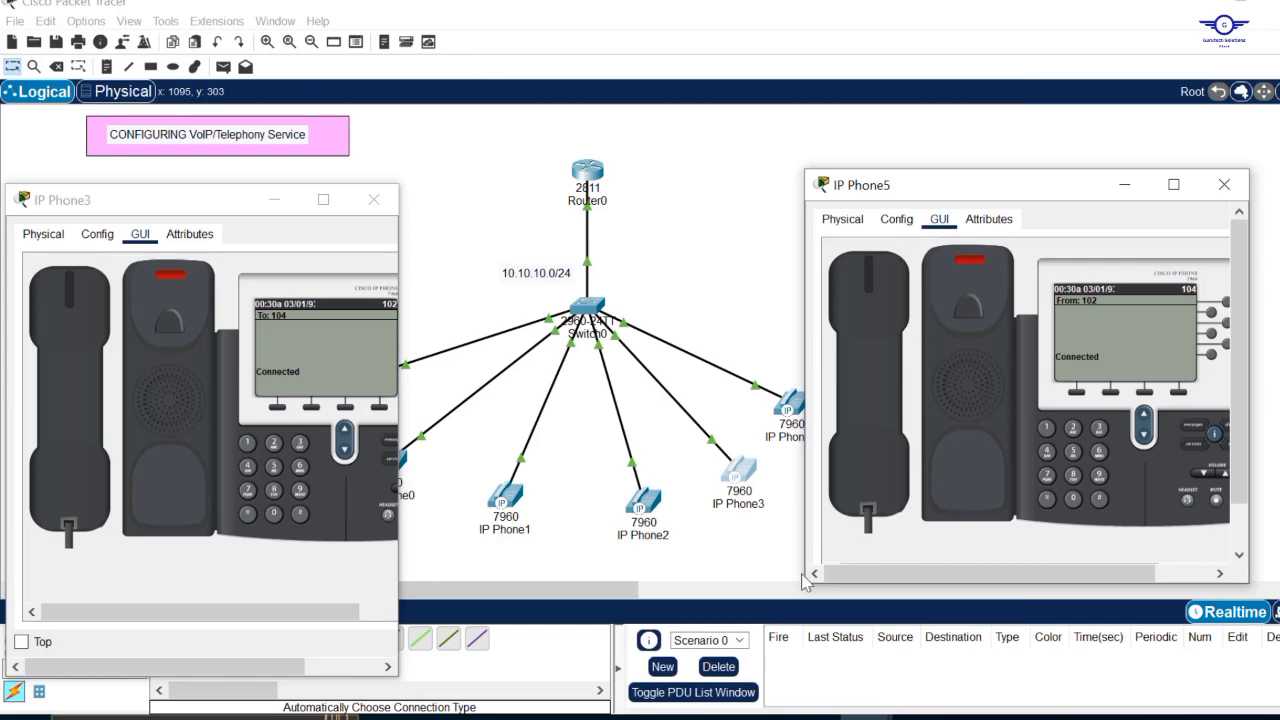
Step: Switch to the Google Sheets topic list, fill VoIP Device Selection through VoIP Phones Configs (I8:I10) with yellow, and return to Packet Tracer
left_click(646, 718)
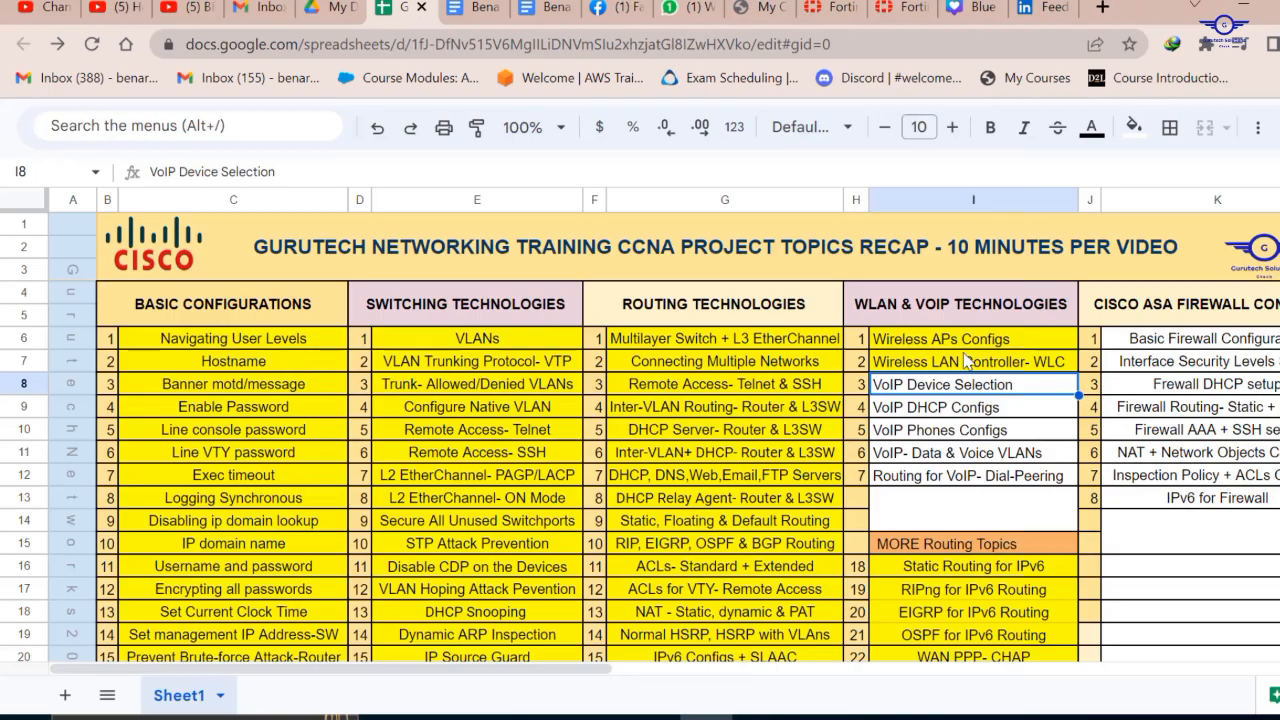
left_click_drag(1044, 390, 1036, 436)
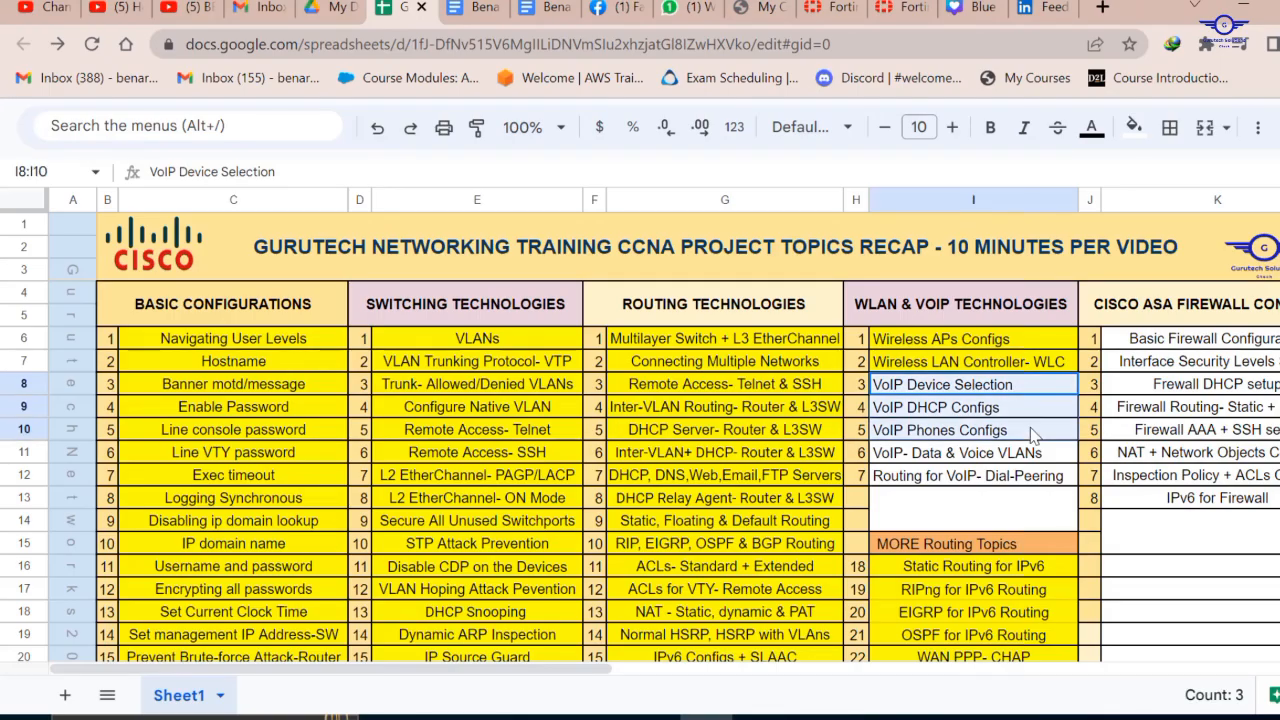
left_click(1138, 132)
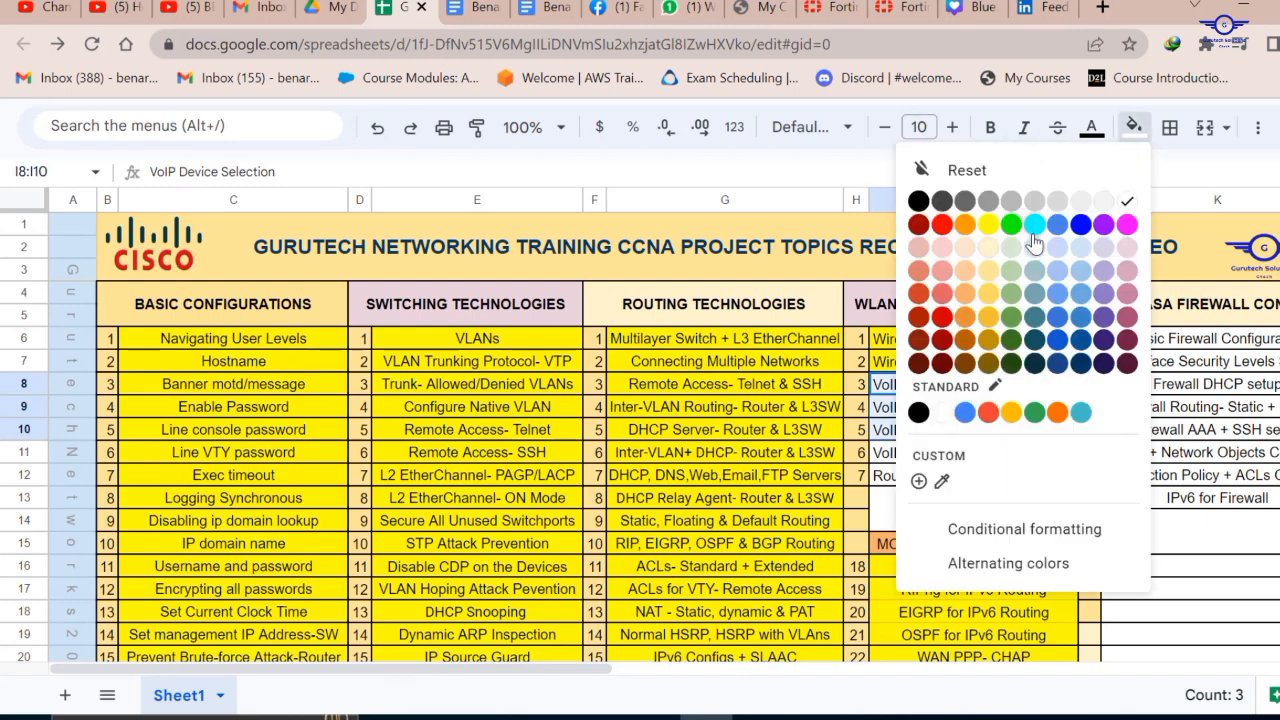
left_click(992, 227)
key("alt+Tab")
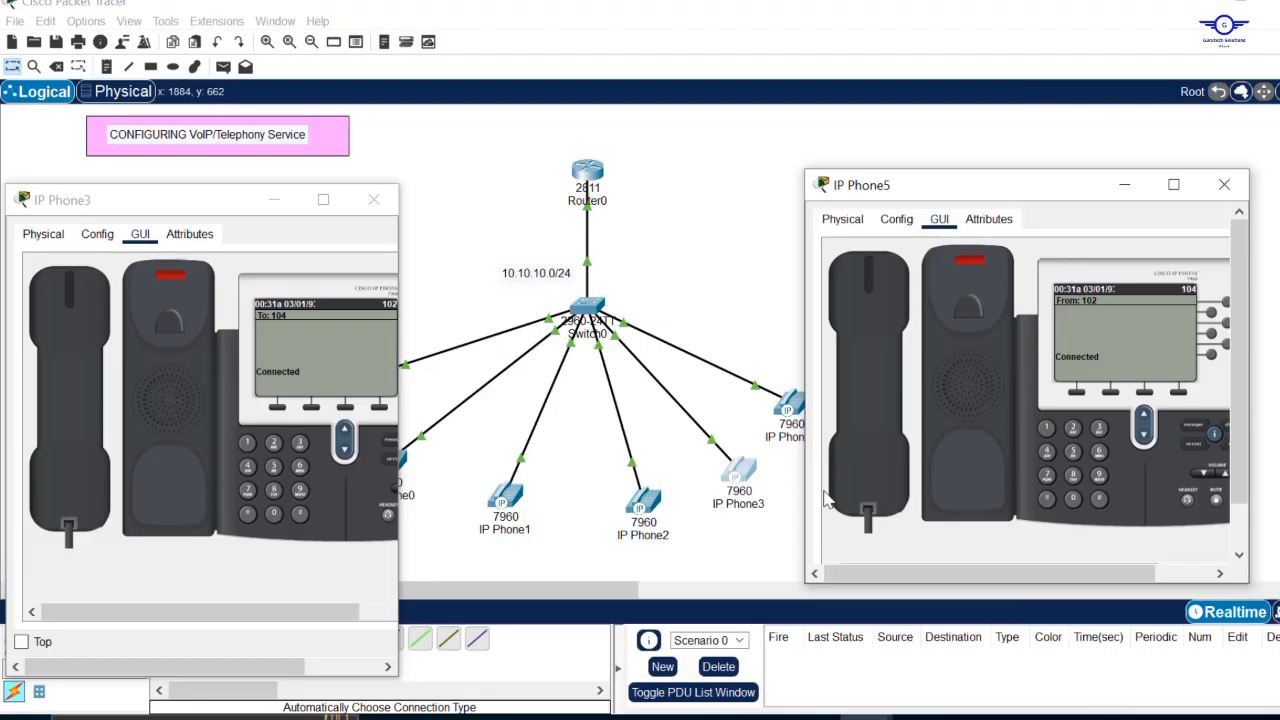